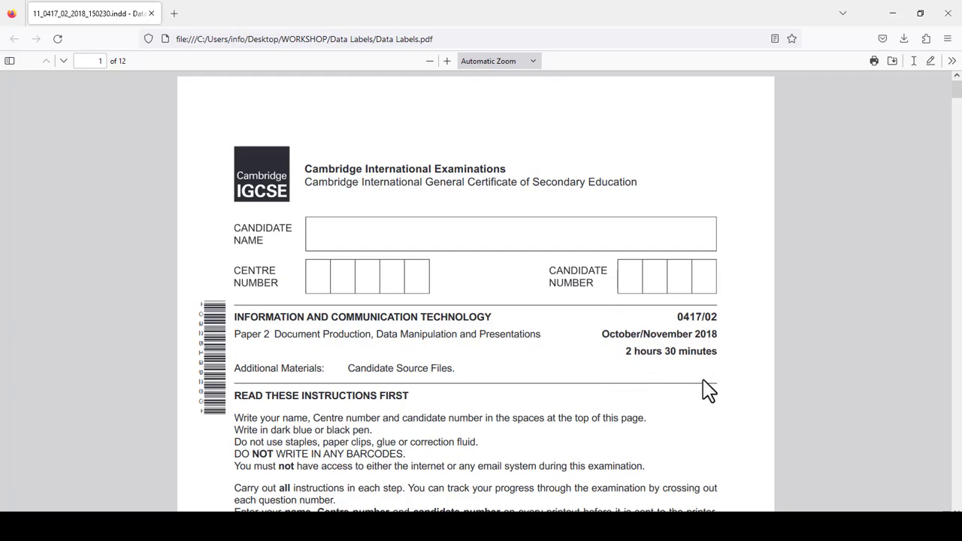
- Find question 28 on page 9 of the exam paper and read its address label requirements
scroll(707, 387, "down", 10)
scroll(706, 387, "down", 7)
scroll(707, 387, "down", 10)
scroll(706, 387, "down", 10)
scroll(706, 387, "down", 10)
scroll(706, 387, "down", 5)
scroll(706, 387, "down", 10)
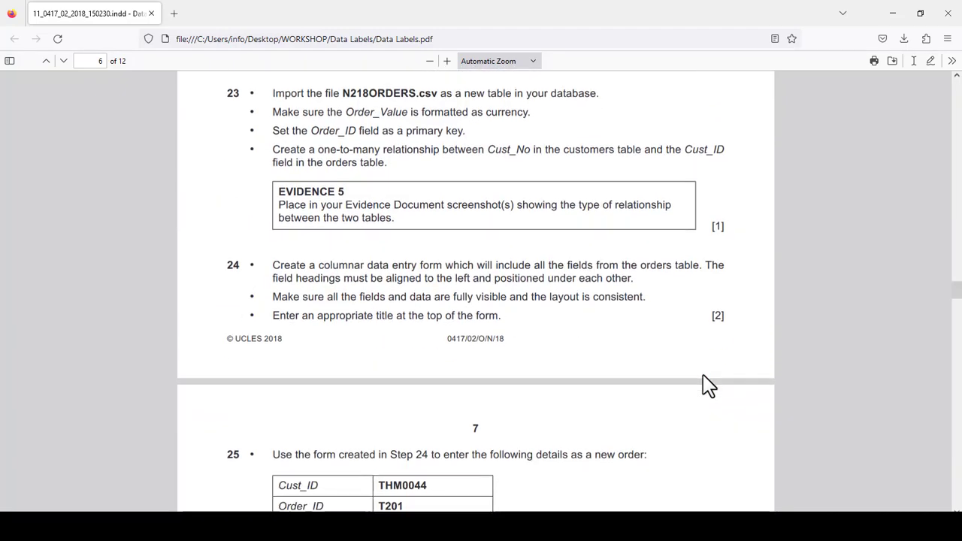
scroll(707, 385, "down", 10)
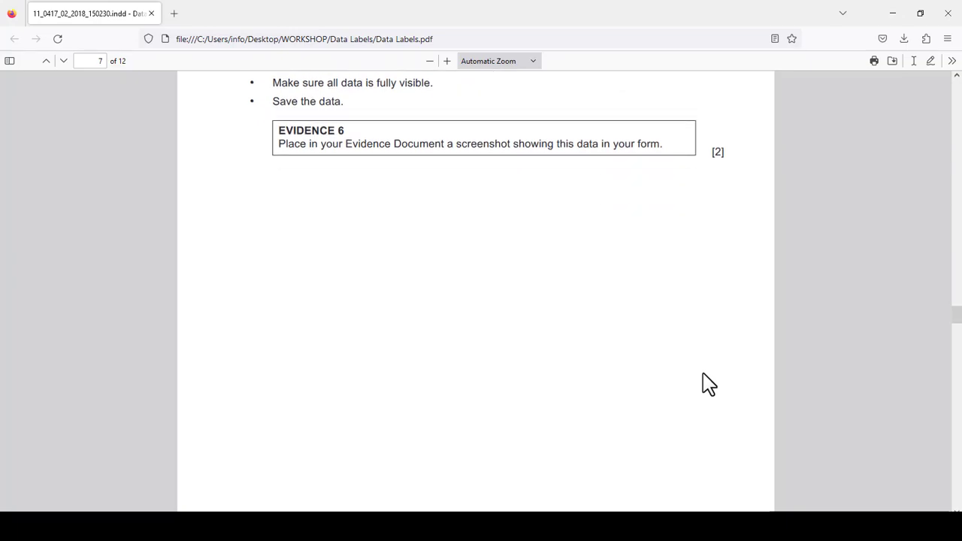
scroll(707, 385, "down", 10)
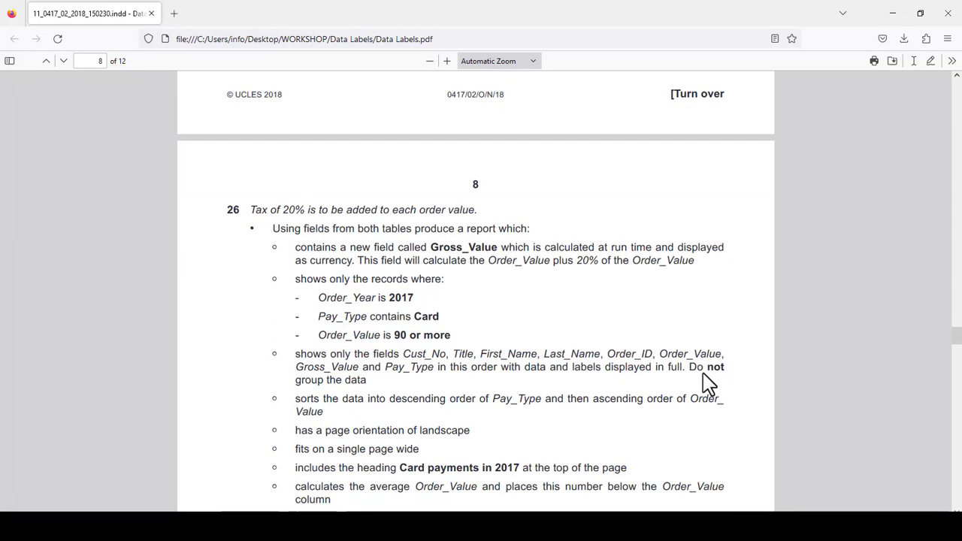
scroll(706, 385, "down", 10)
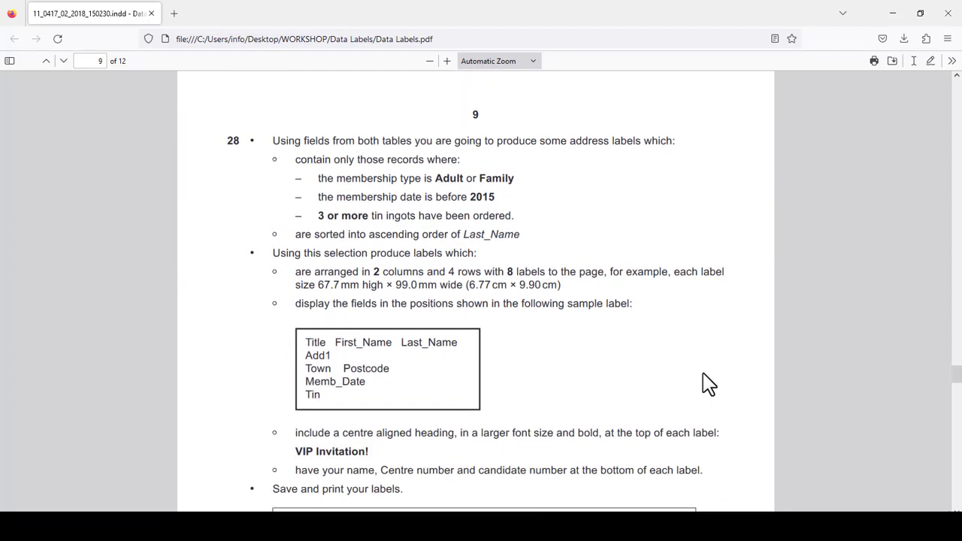
scroll(706, 385, "down", 2)
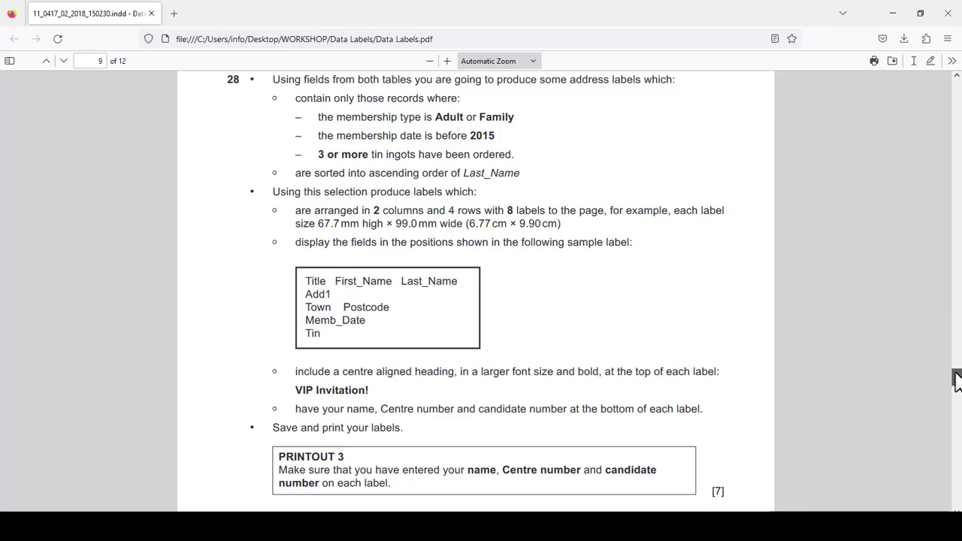
left_click_drag(955, 373, 957, 371)
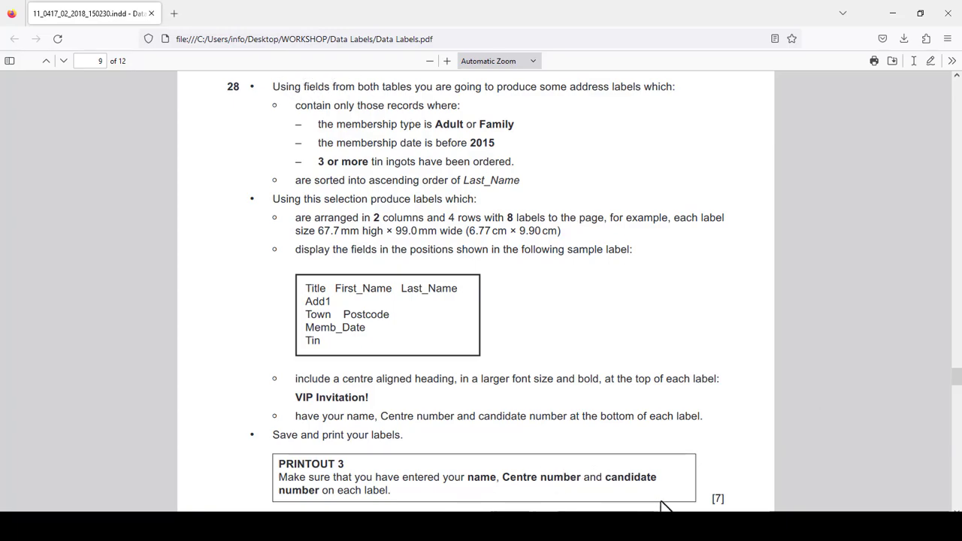
- Switch to the Data Labels database in Access and create a query in design view with the N218CUSTOMERS and N218ORDERS tables
left_click(617, 526)
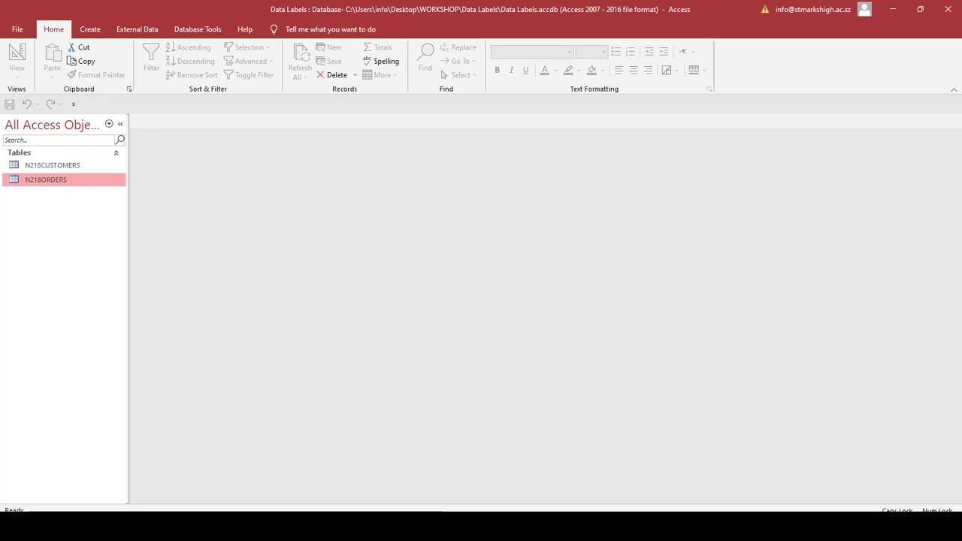
left_click(421, 527)
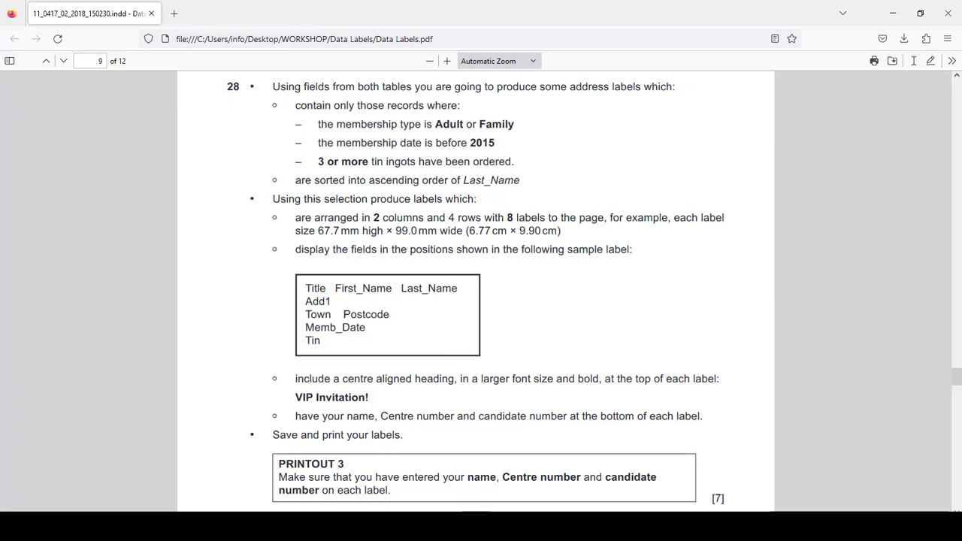
mouse_move(617, 528)
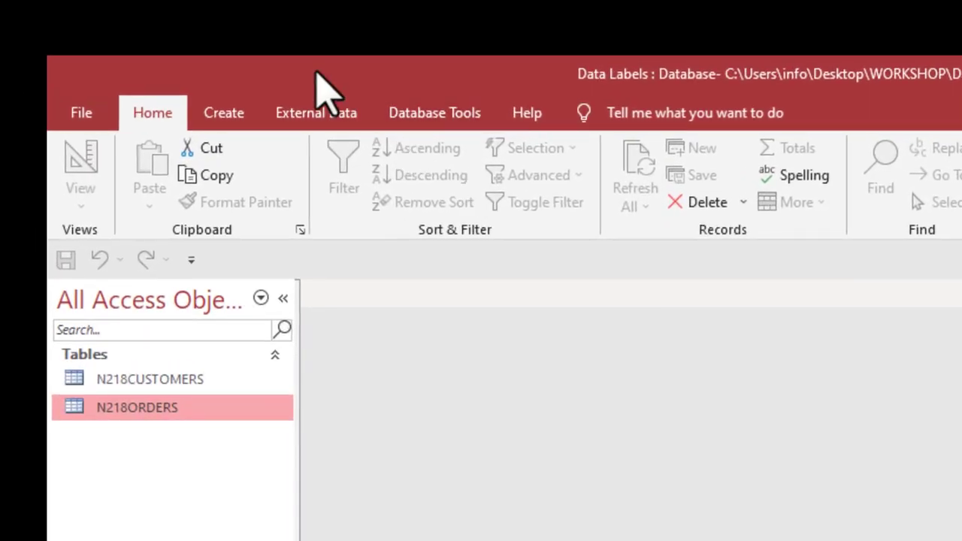
left_click(229, 117)
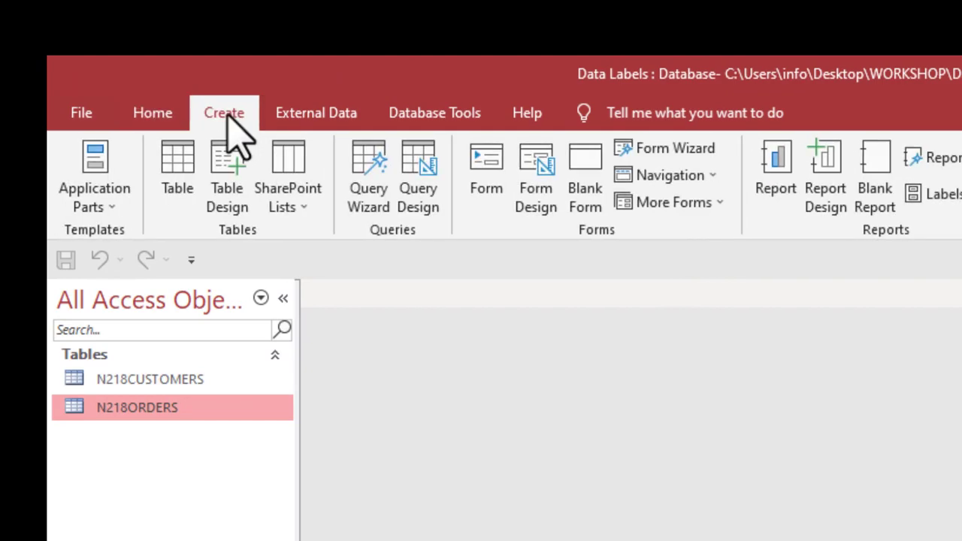
left_click(424, 206)
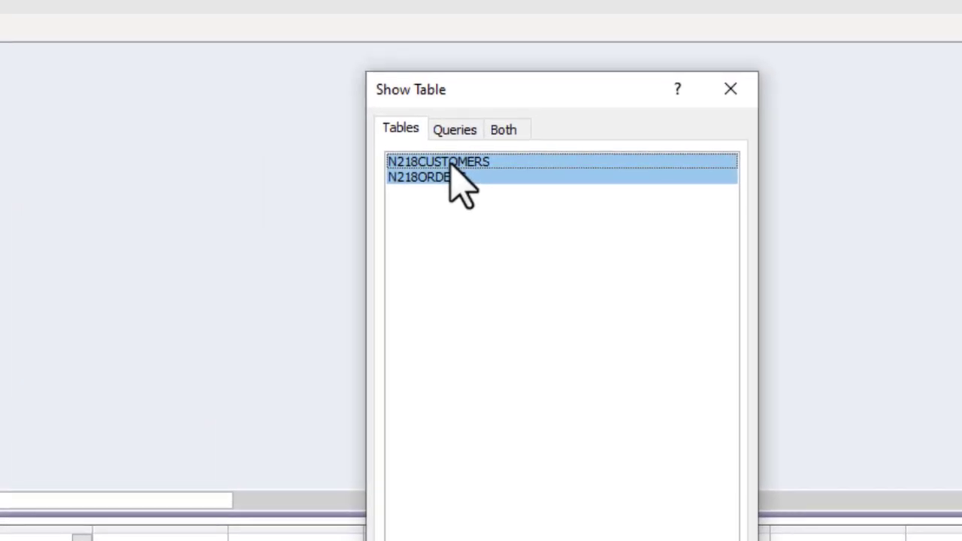
left_click(544, 464)
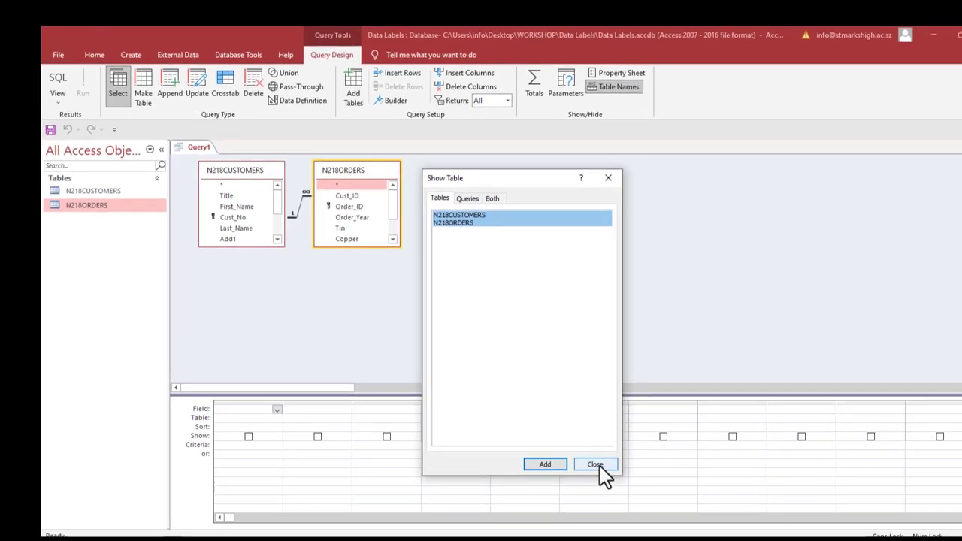
left_click(595, 465)
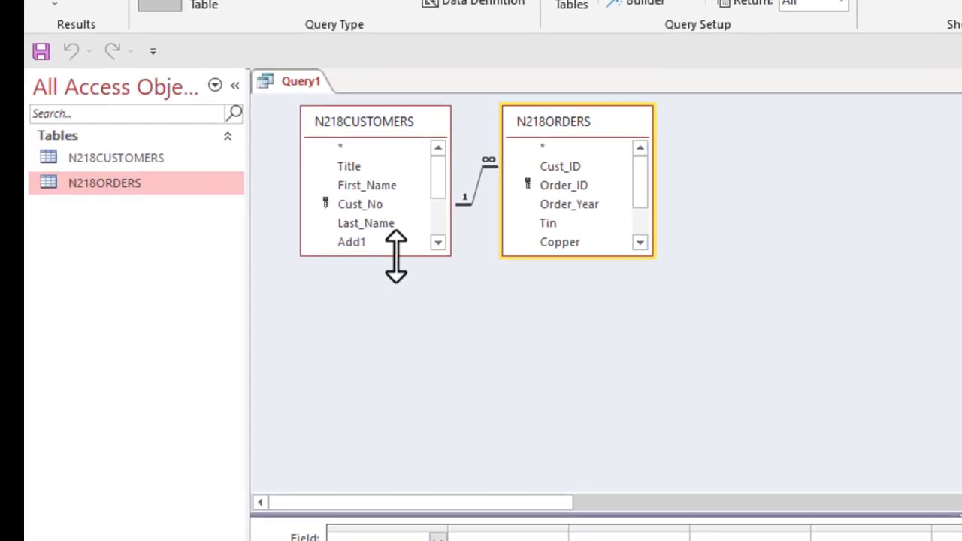
- Enlarge the N218CUSTOMERS and N218ORDERS field lists in the query design so each shows all its fields
left_click_drag(253, 247, 260, 283)
left_click_drag(406, 319, 406, 365)
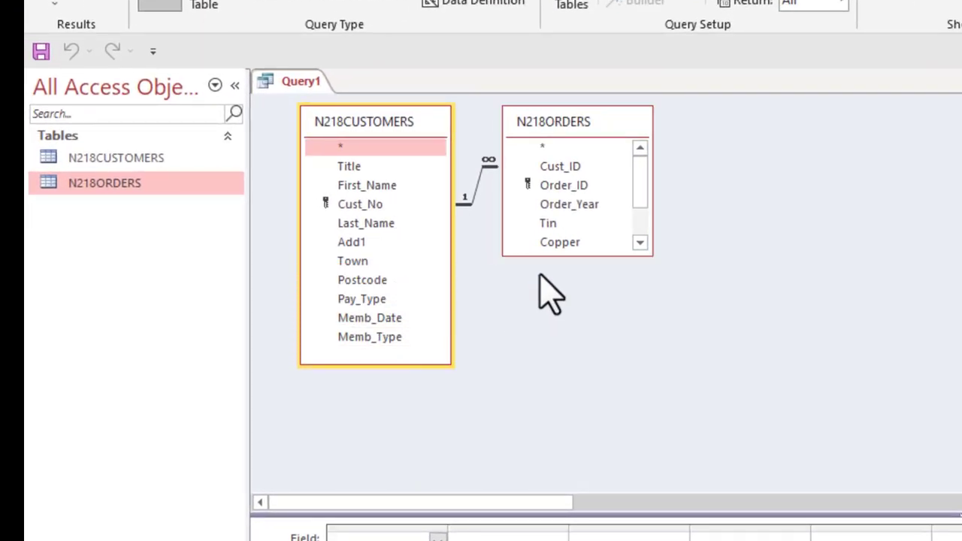
left_click(557, 256)
left_click_drag(557, 260, 558, 319)
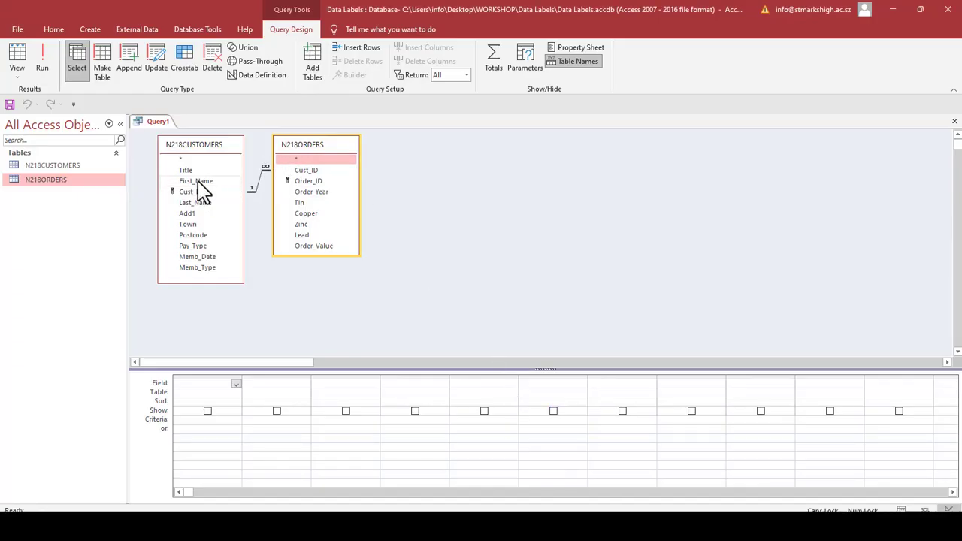
- Add the Title, First_Name, Last_Name and Add1 fields from N218CUSTOMERS to the query grid in that order
double_click(193, 171)
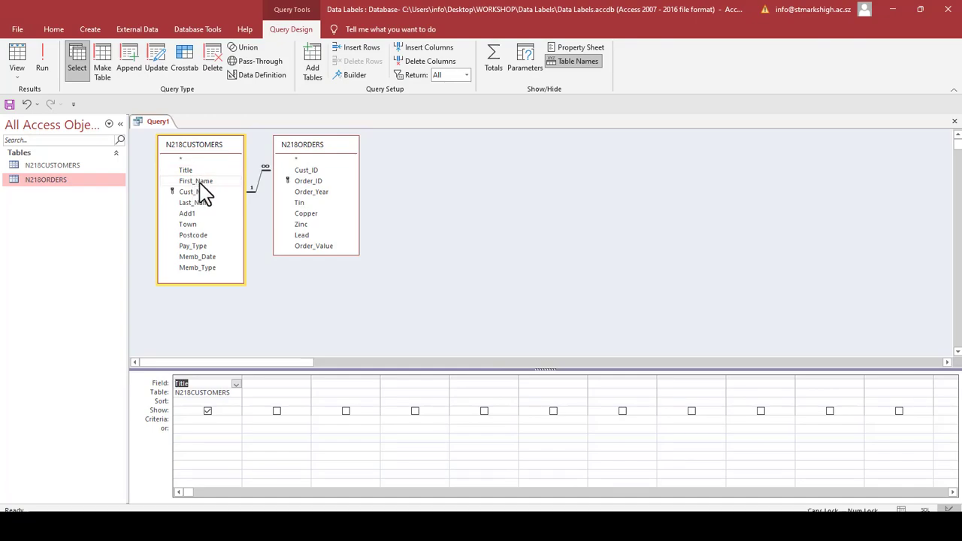
left_click_drag(203, 184, 281, 387)
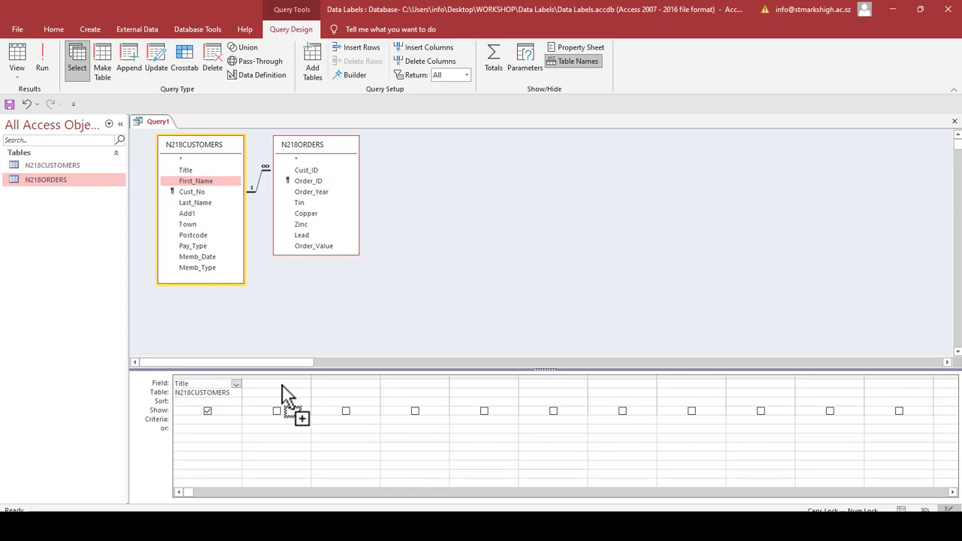
left_click_drag(282, 387, 283, 389)
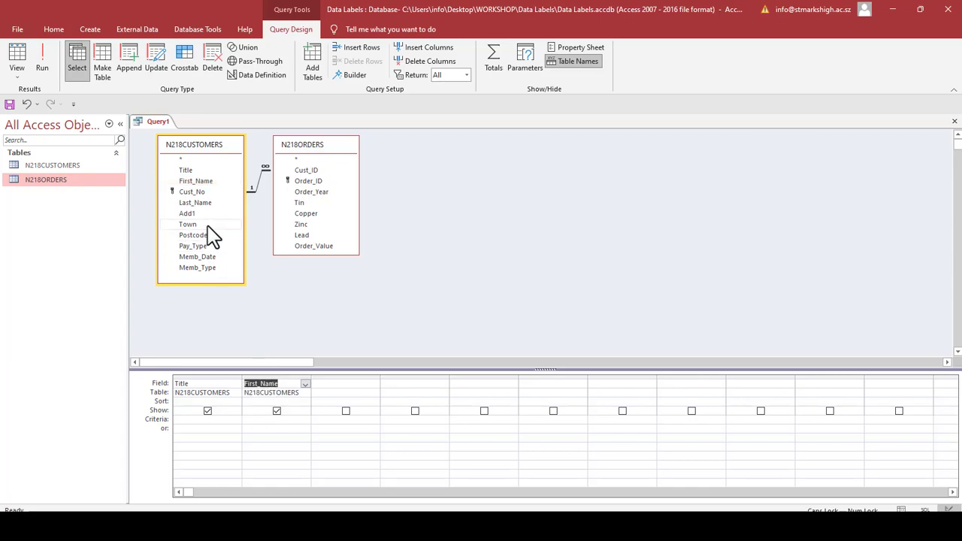
left_click_drag(204, 205, 348, 385)
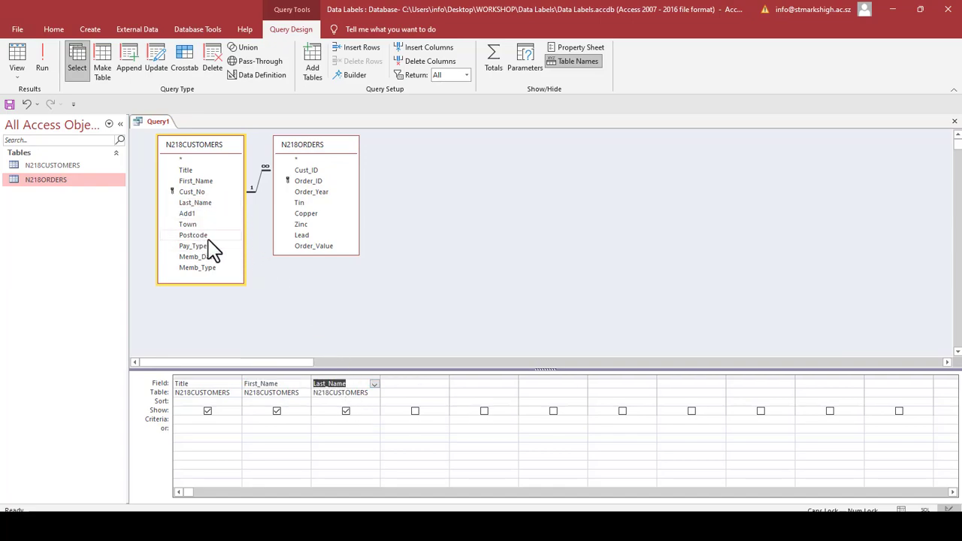
left_click_drag(189, 216, 412, 395)
- Check the sample label in the exam paper and add Town, Postcode and Memb_Date from N218CUSTOMERS to the query grid
key("alt+Tab")
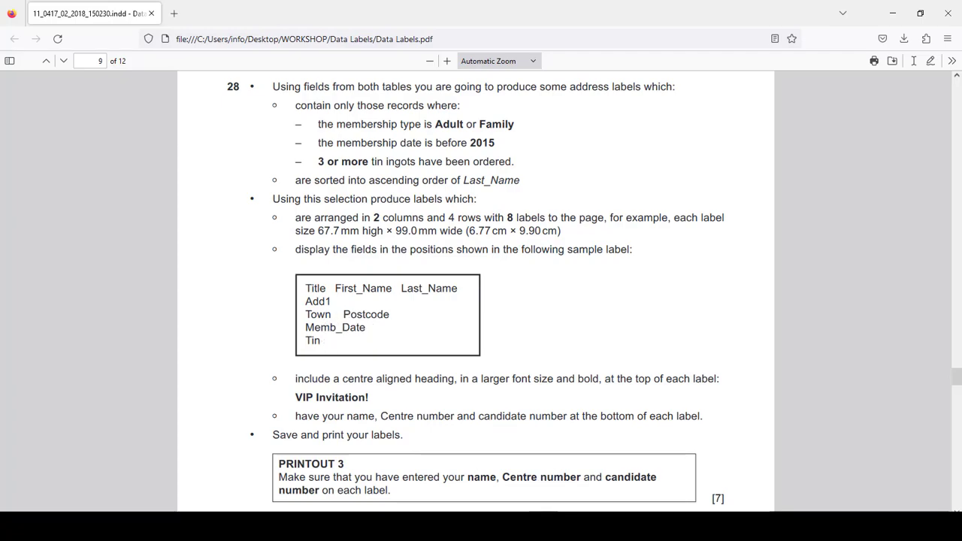
key("alt+Tab")
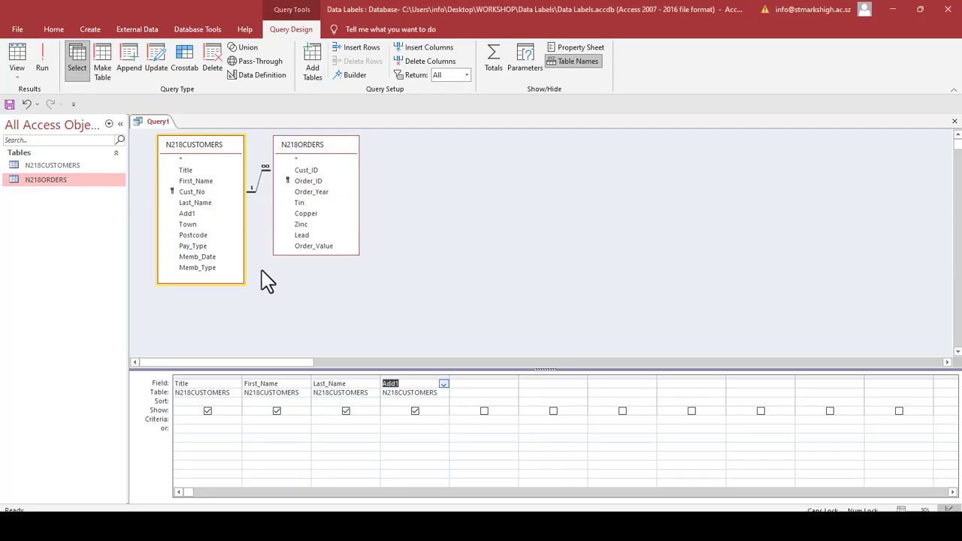
double_click(197, 224)
double_click(197, 235)
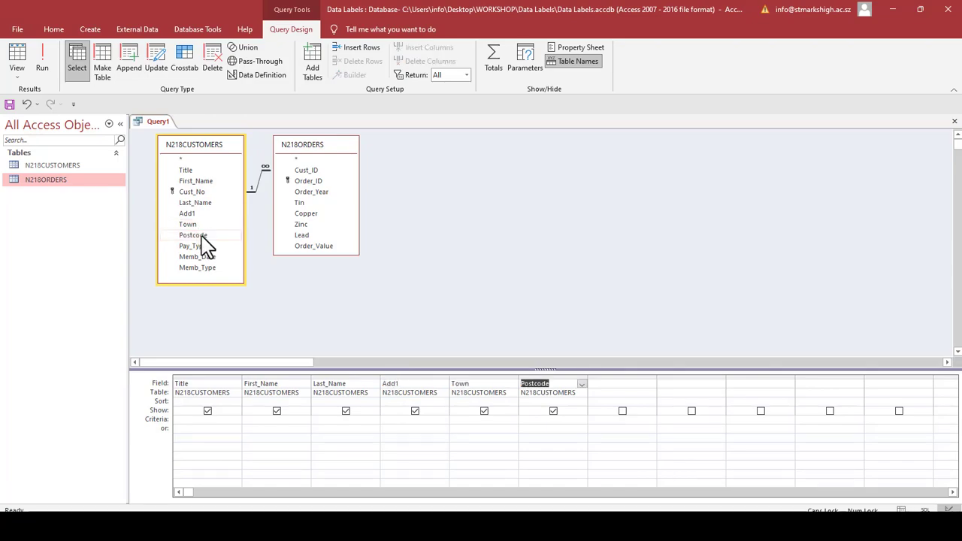
double_click(199, 257)
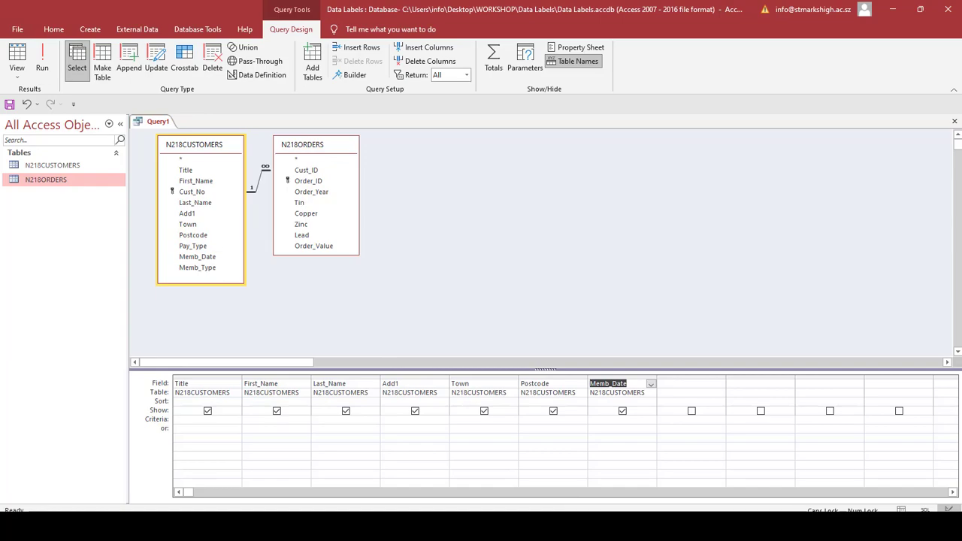
- Consult question 28 again and add Tin from N218ORDERS and Memb_Type from N218CUSTOMERS to the query grid
left_click(481, 527)
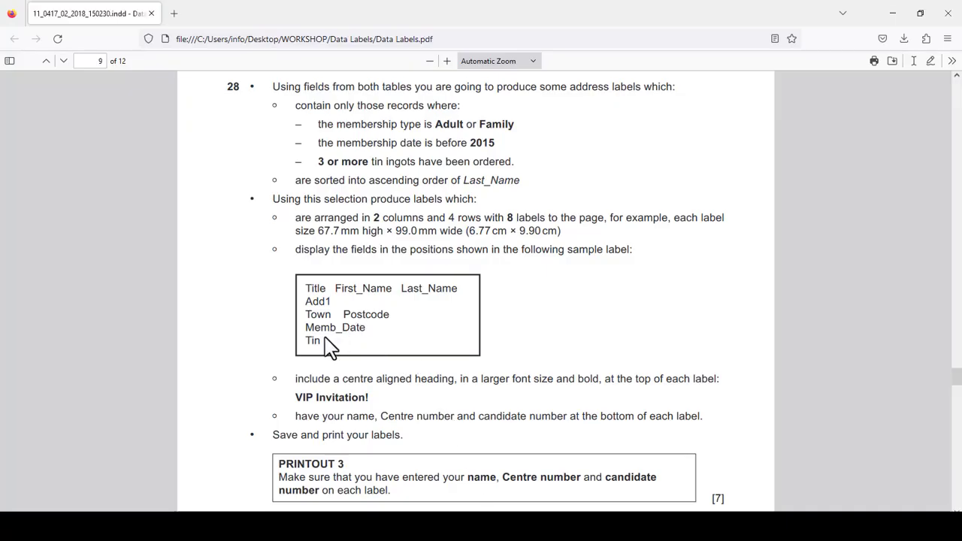
left_click(469, 526)
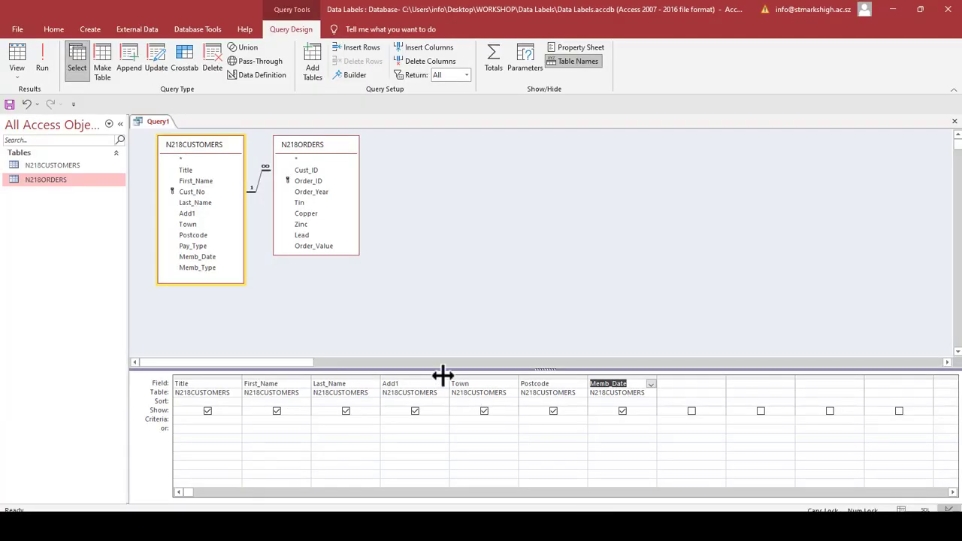
double_click(308, 206)
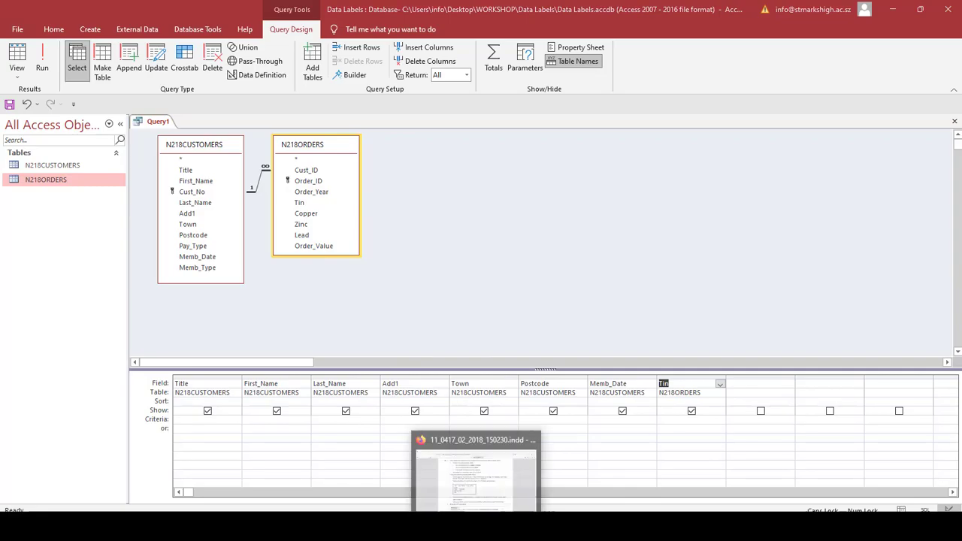
key("alt+Tab")
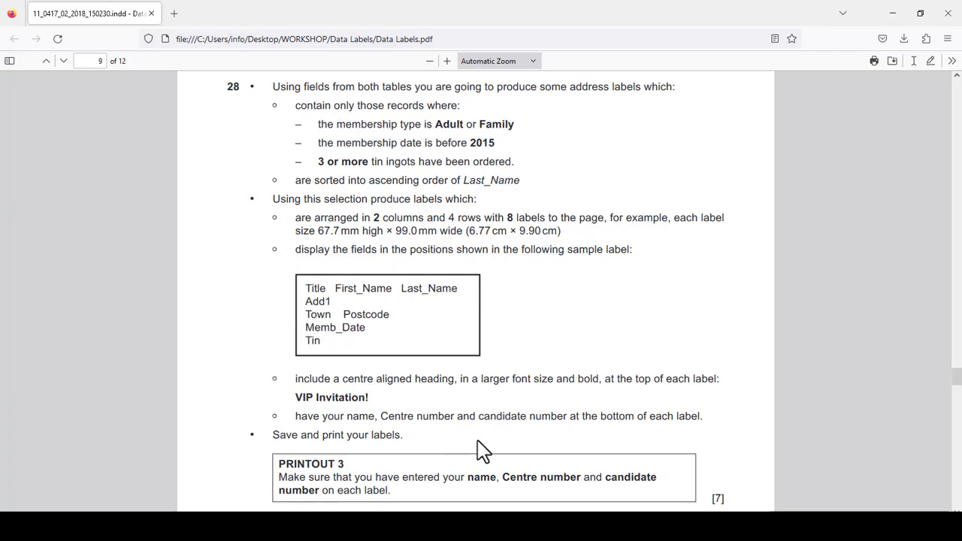
left_click(581, 525)
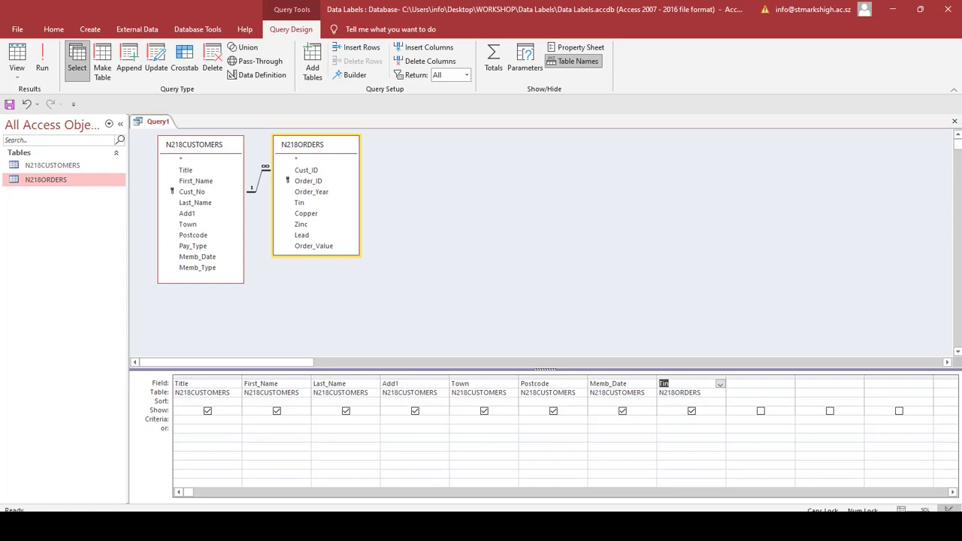
double_click(196, 267)
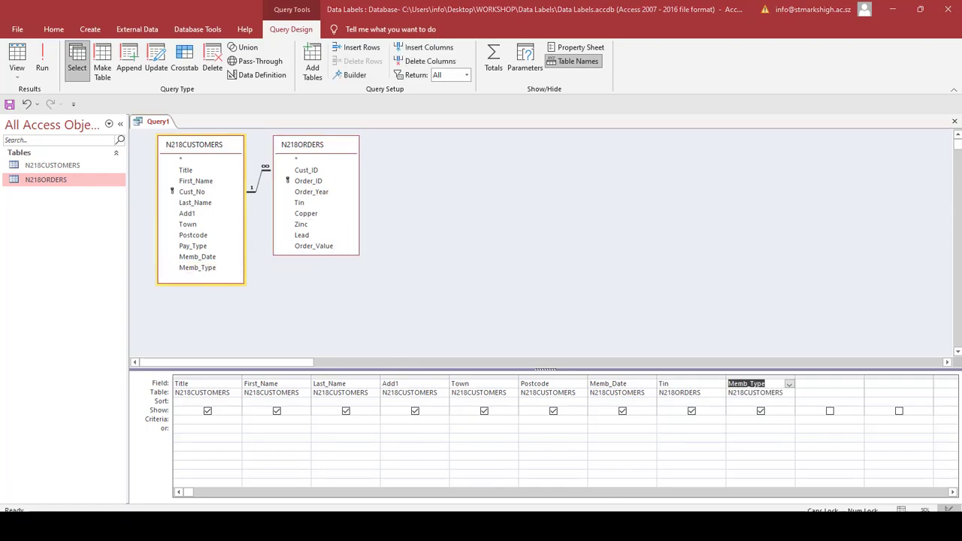
- Compare question 28's record conditions and sample label fields in the exam paper with the fields in the Access query grid
left_click(473, 526)
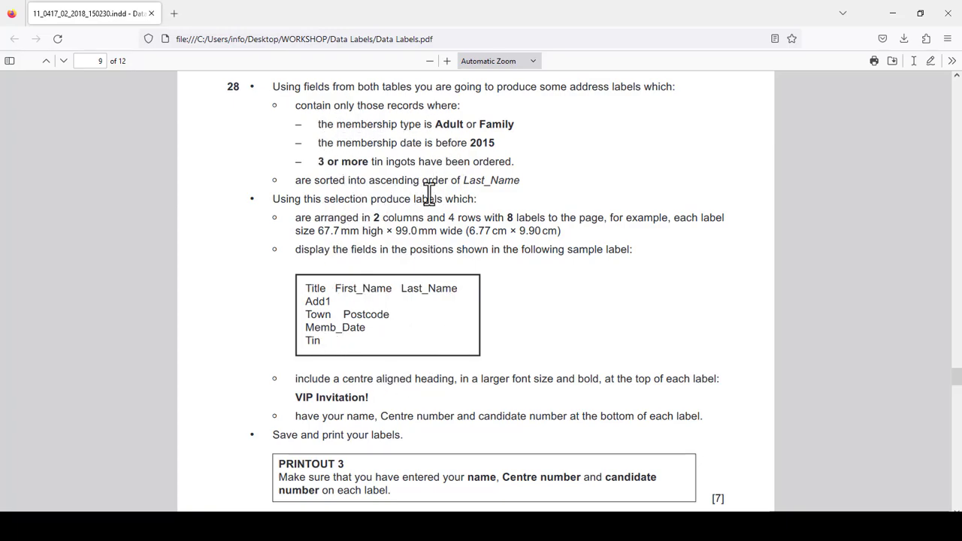
left_click_drag(318, 125, 515, 165)
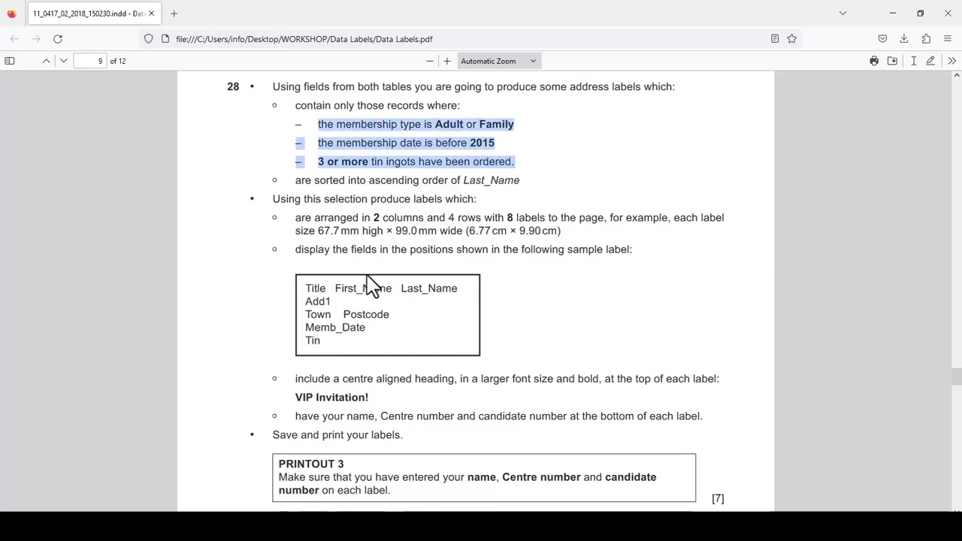
left_click_drag(307, 289, 386, 339)
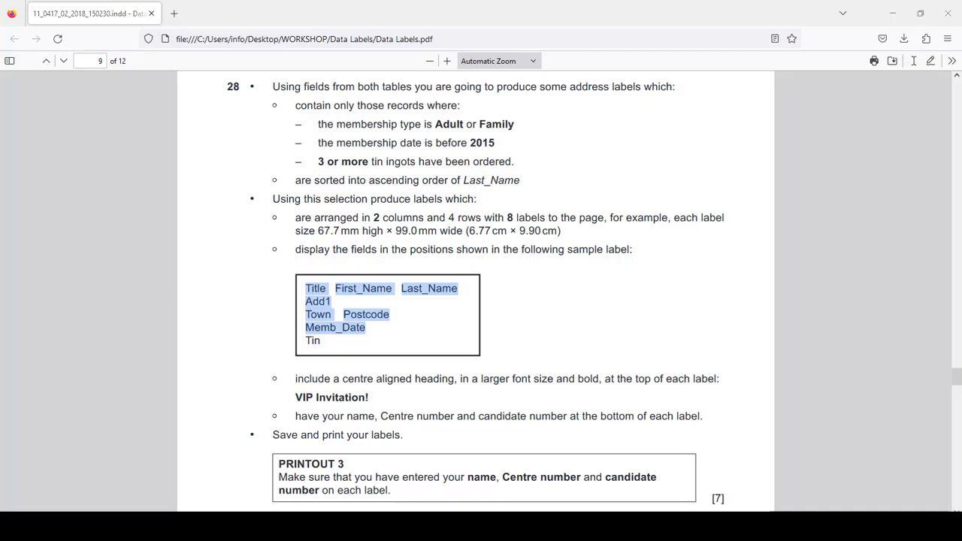
left_click(717, 526)
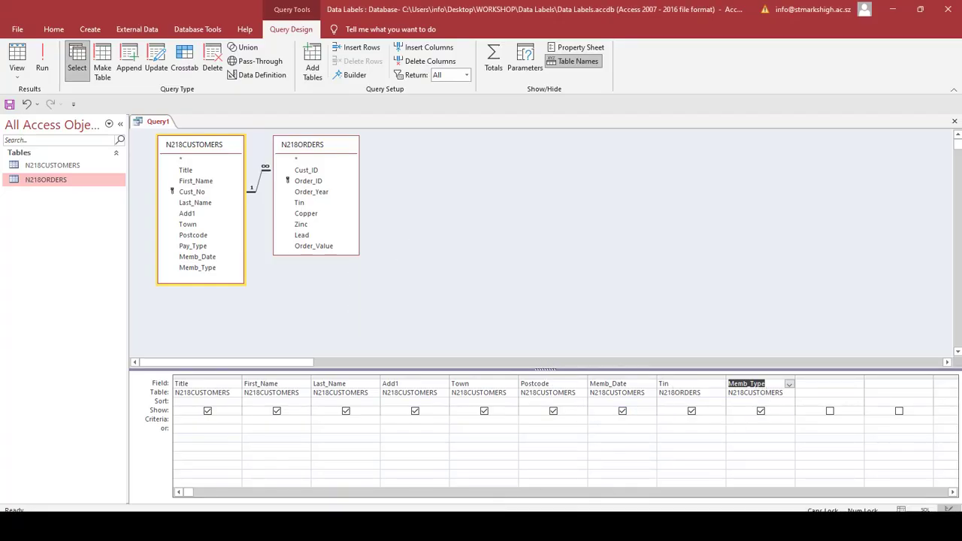
left_click(706, 526)
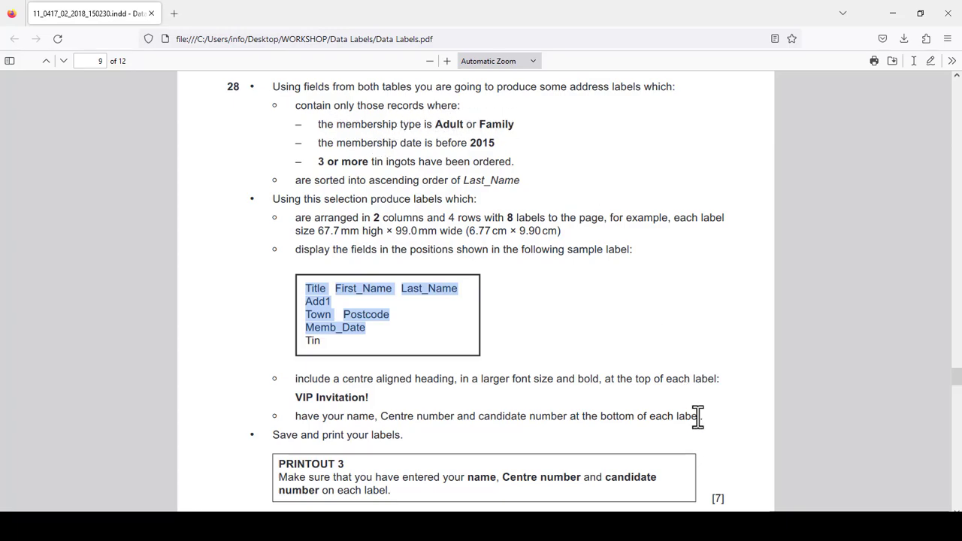
key("alt+Tab")
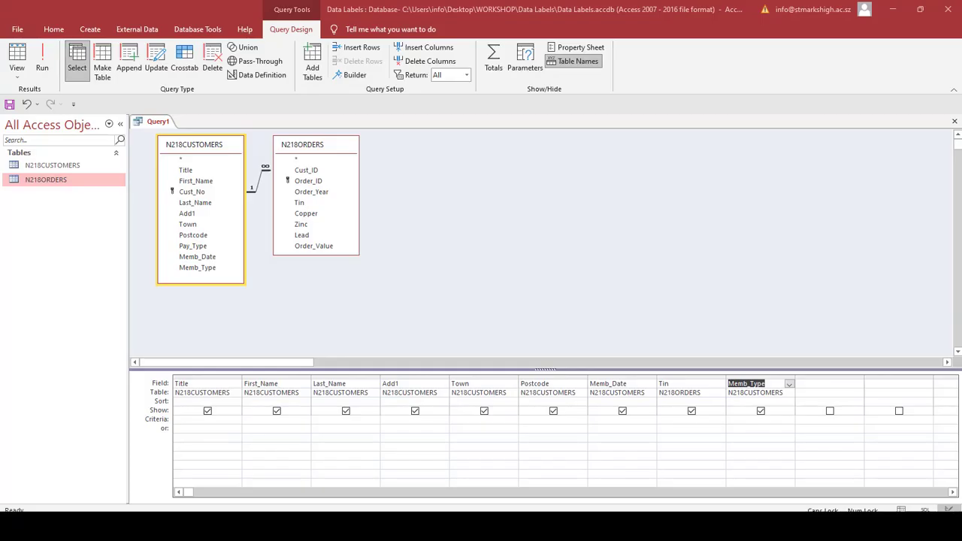
- Set the Memb_Type criterion to Adult or Family as question 28 requires, run the query and return to its design
left_click(752, 420)
type("a")
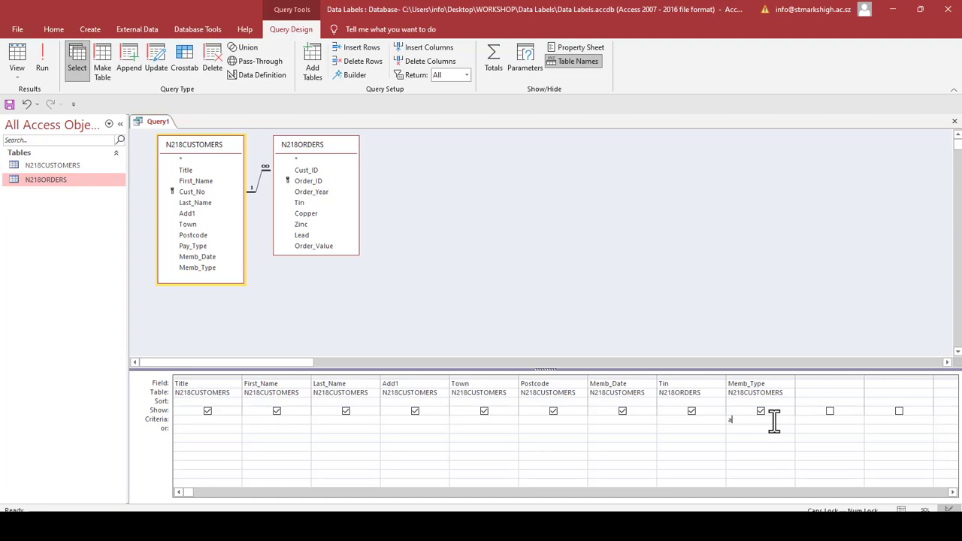
type("DA")
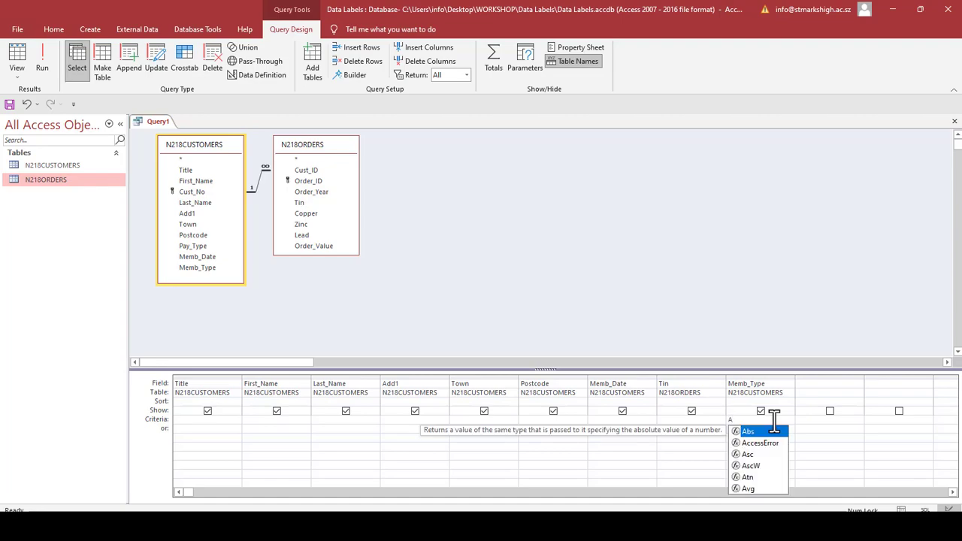
type("du")
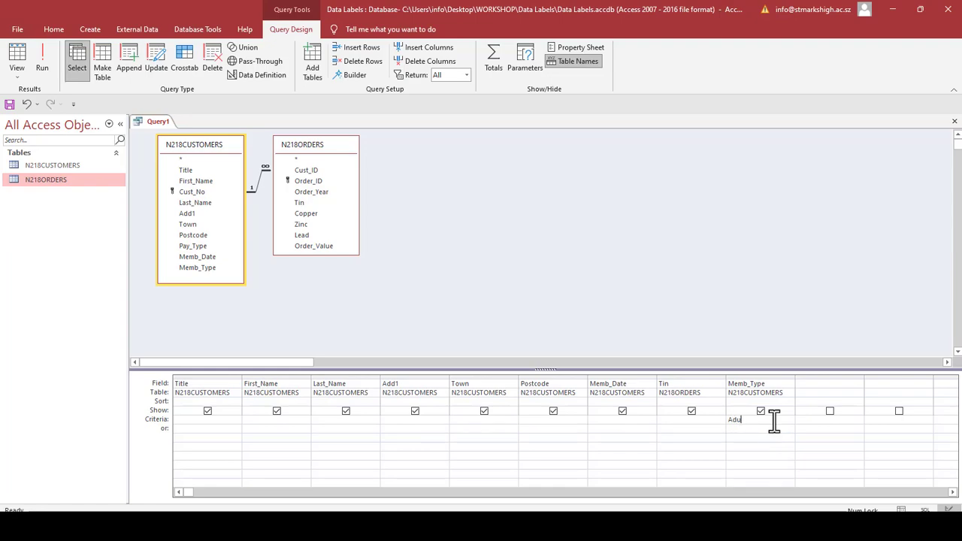
type("lt")
key("alt+Tab")
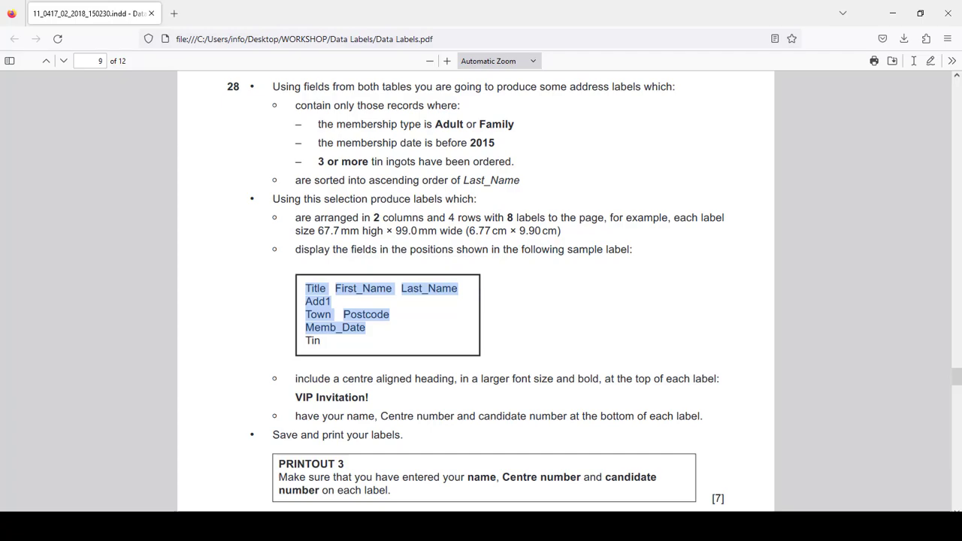
key("alt+Tab")
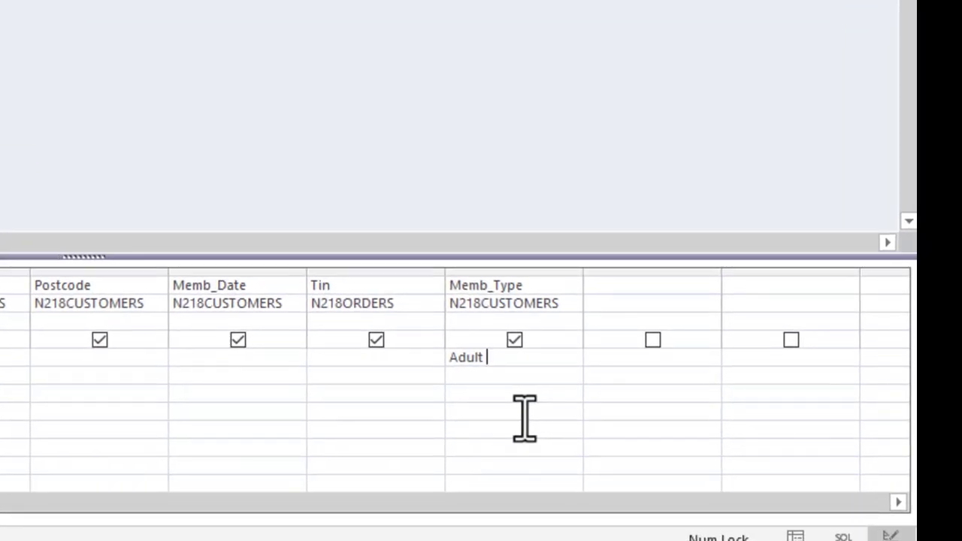
type("Family")
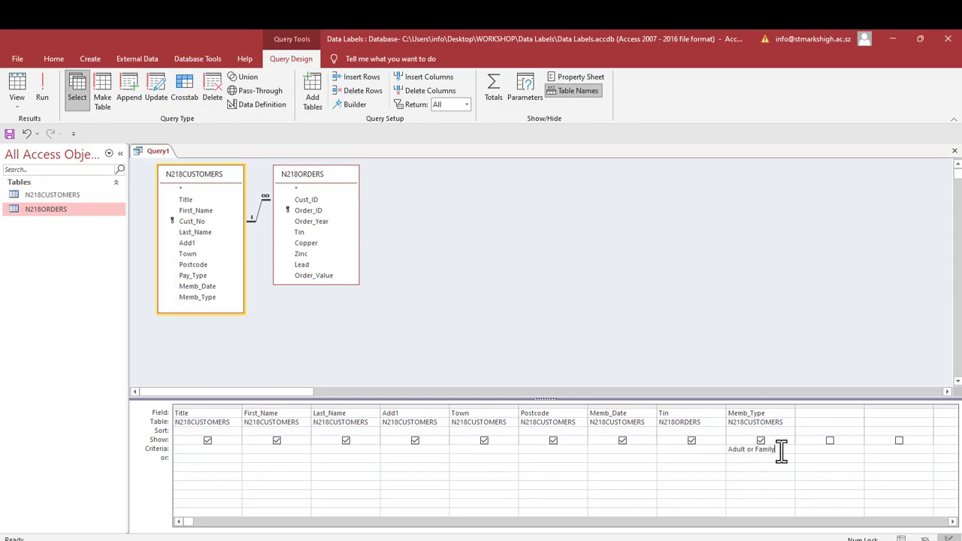
left_click(41, 97)
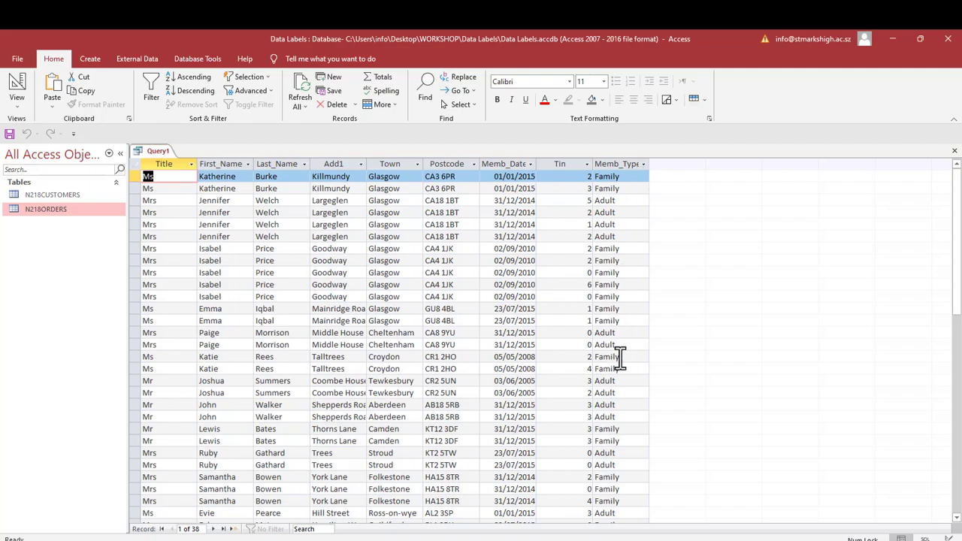
left_click(21, 84)
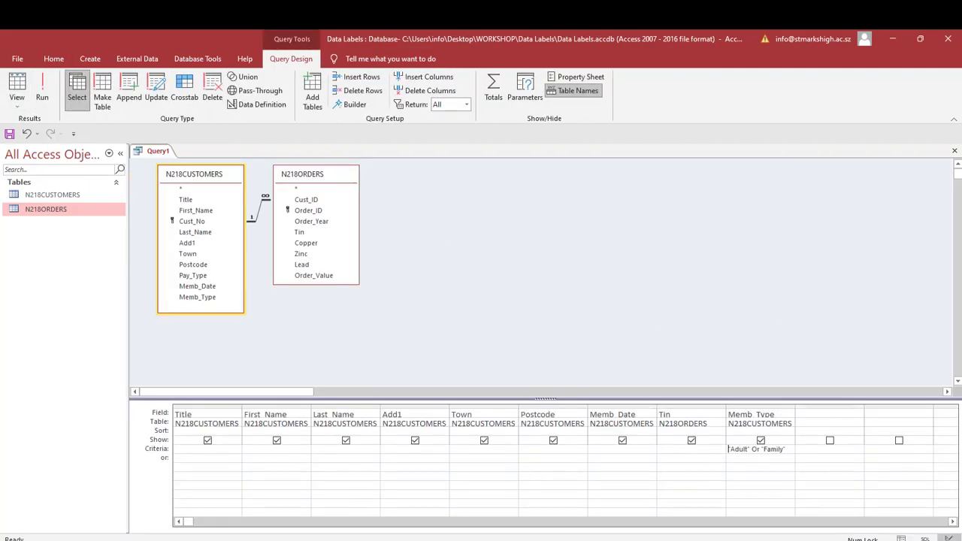
- Read question 28's membership date condition in the exam paper and examine the Memb_Date values in the query results
key("alt+Tab")
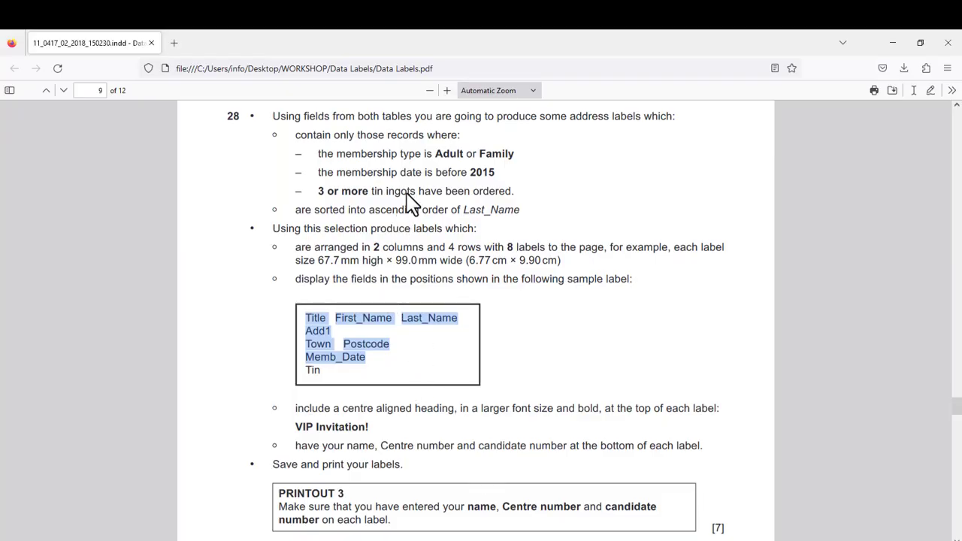
left_click(555, 180)
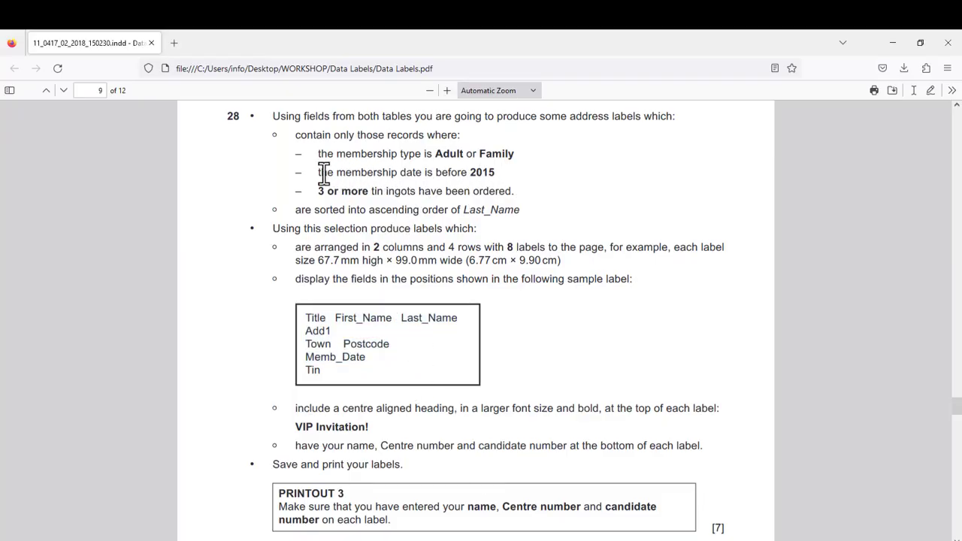
left_click_drag(321, 173, 503, 182)
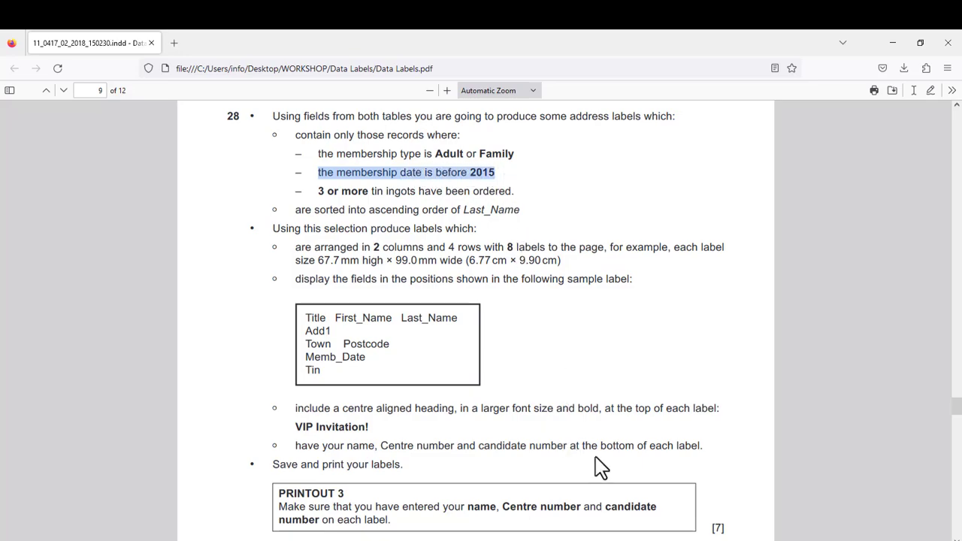
mouse_move(616, 540)
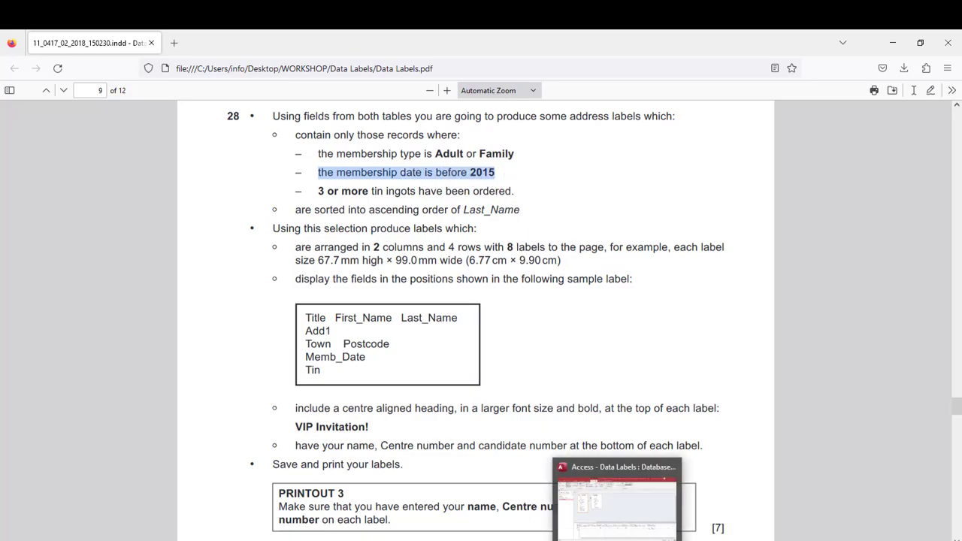
left_click(620, 515)
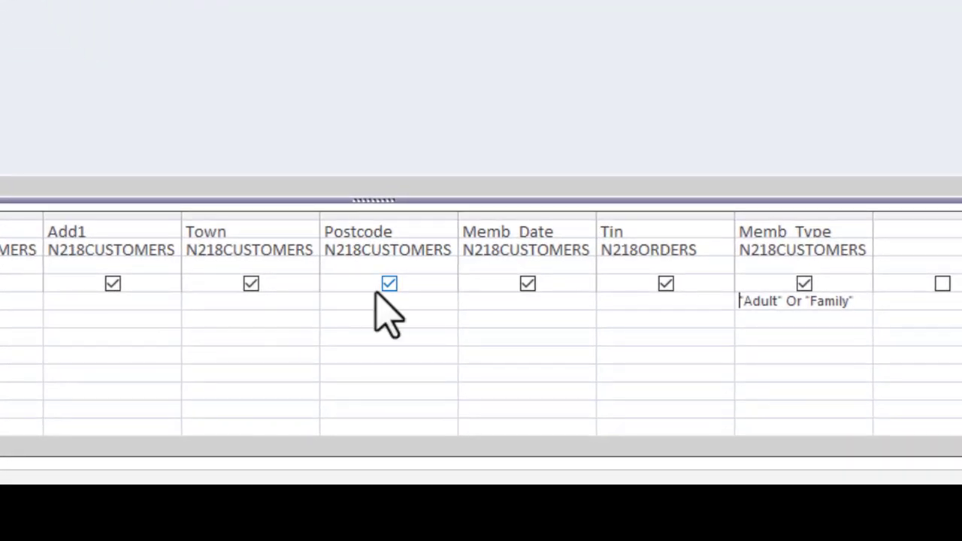
left_click(523, 301)
mouse_move(516, 520)
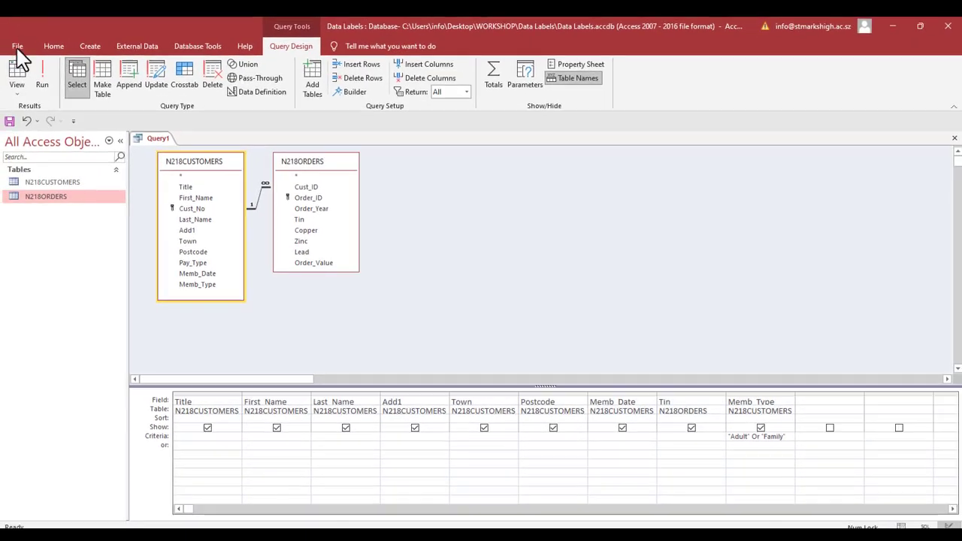
left_click(26, 73)
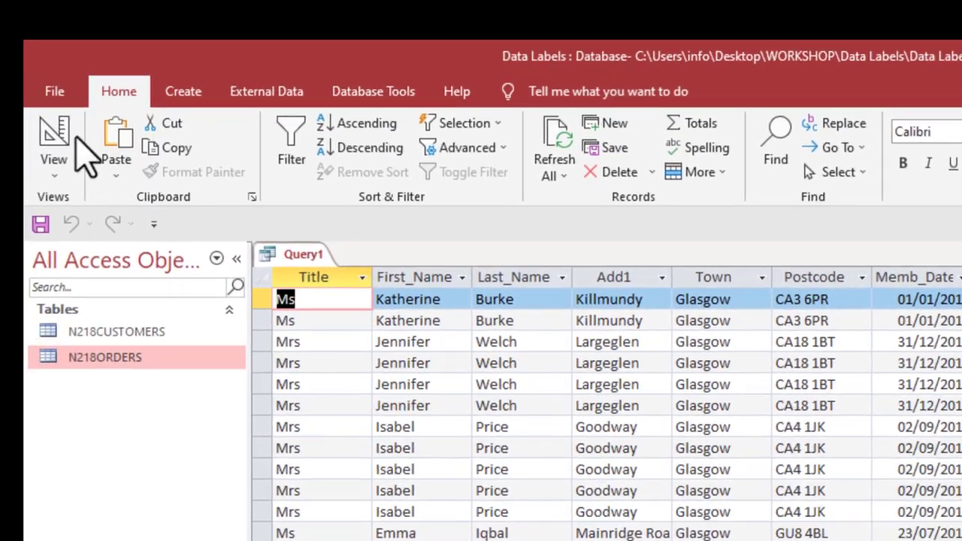
left_click(54, 103)
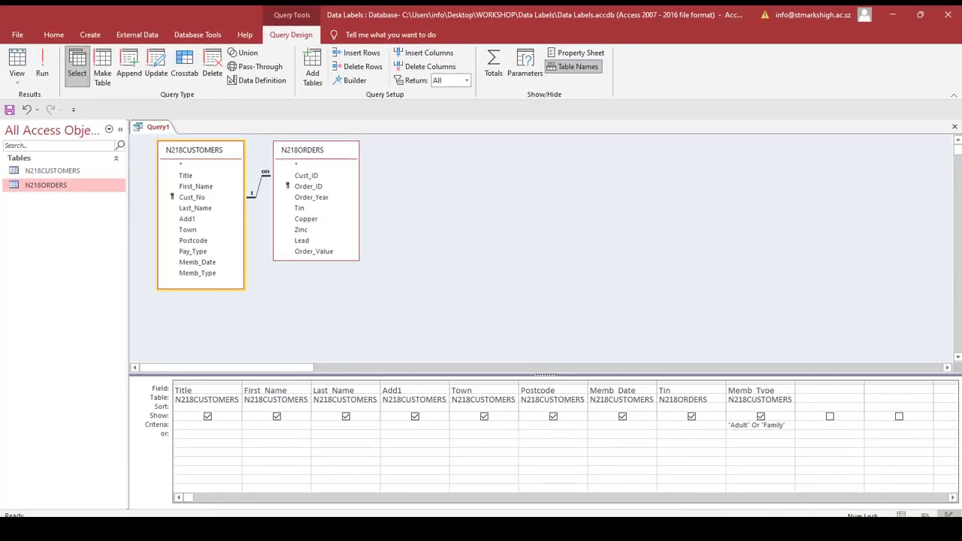
- Recheck the date condition in question 28, set the Memb_Date criterion to <=31/12/2014, and run the query before returning to its design
key("alt+Tab")
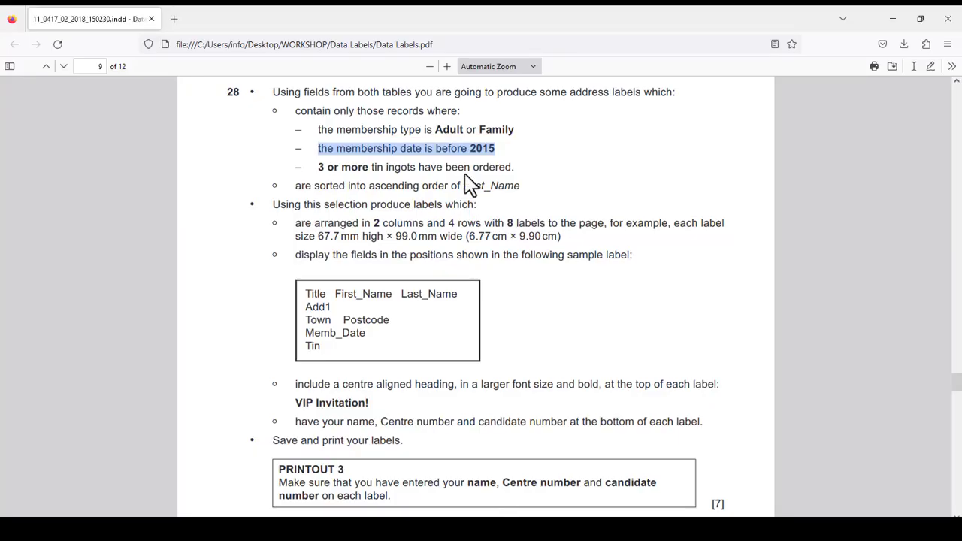
left_click(421, 148)
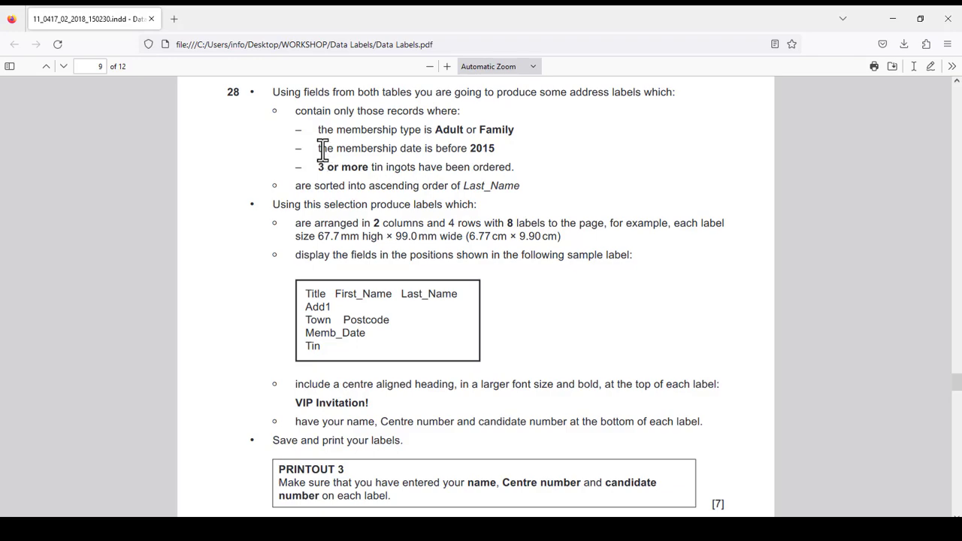
left_click_drag(320, 149, 494, 148)
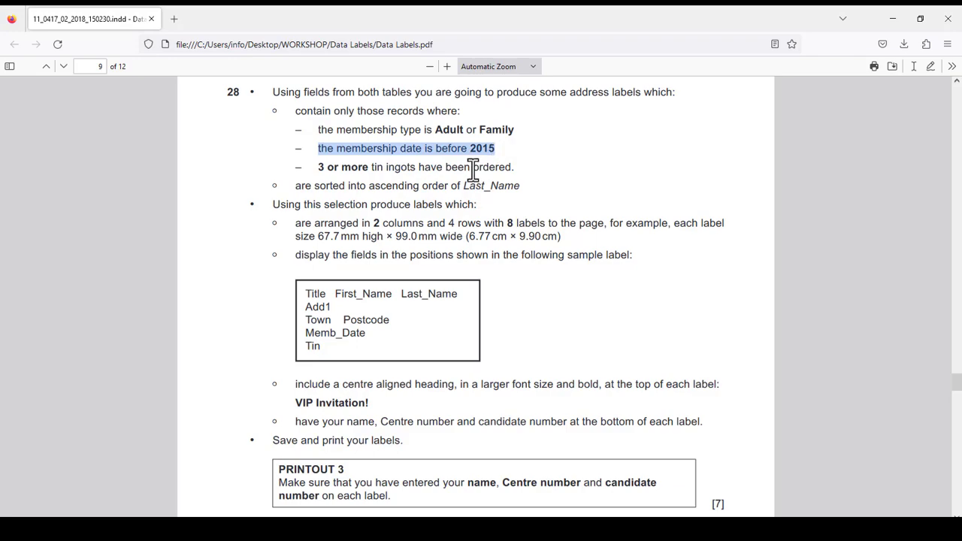
left_click(473, 168)
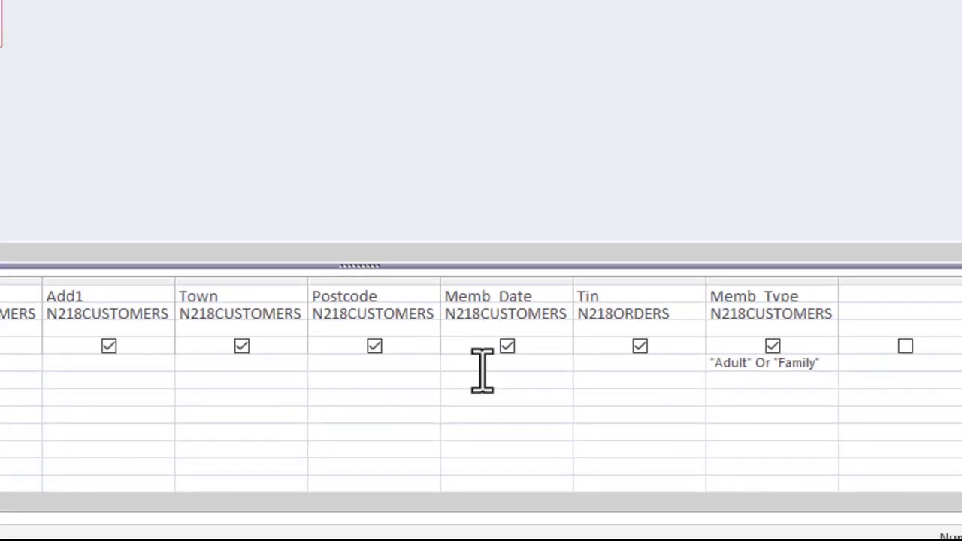
left_click(483, 369)
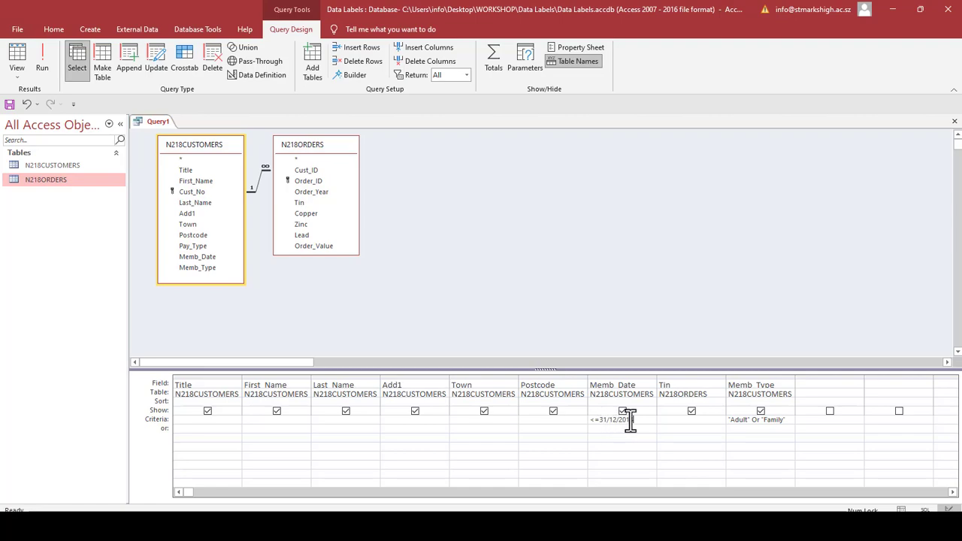
left_click(50, 68)
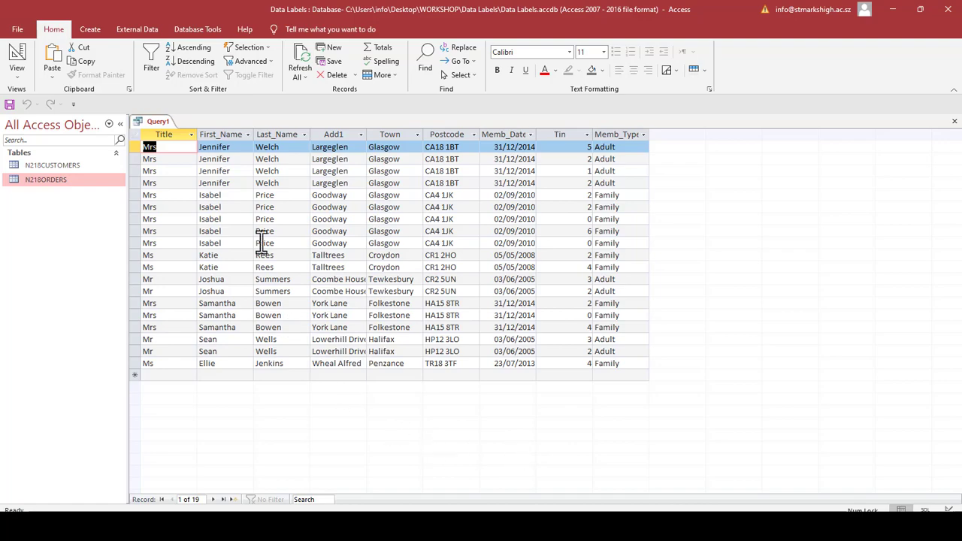
left_click(18, 54)
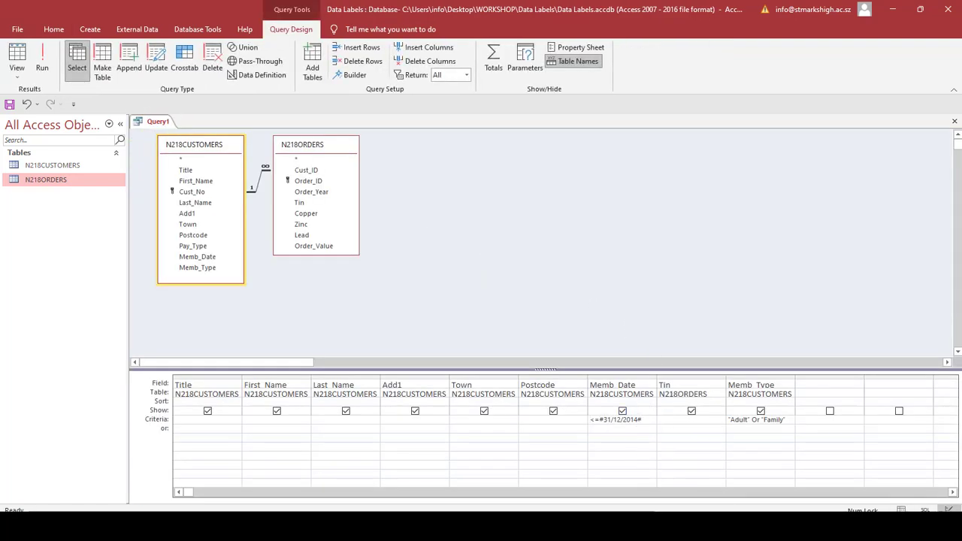
- Set the Tin criterion to >=3, run the query and check its results against question 28's record conditions
key("alt+Tab")
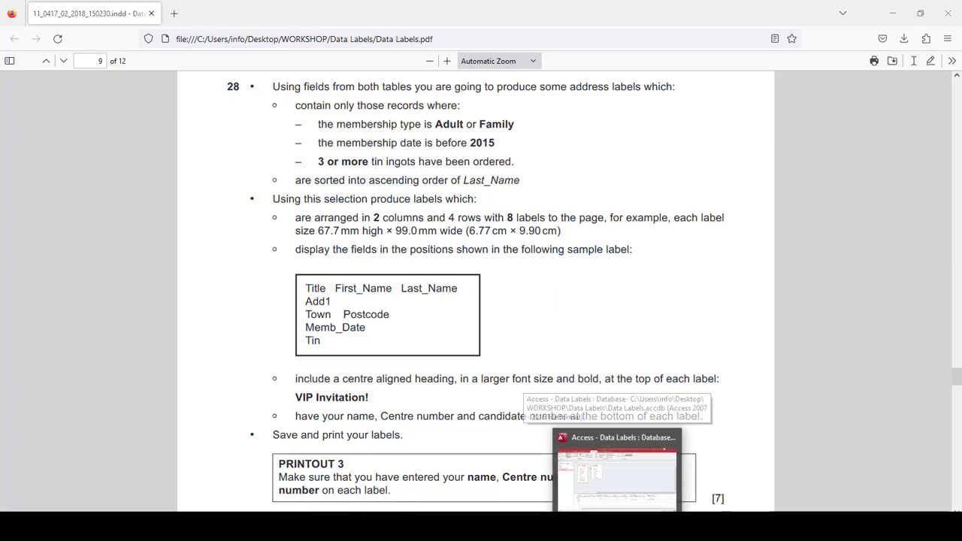
left_click(616, 470)
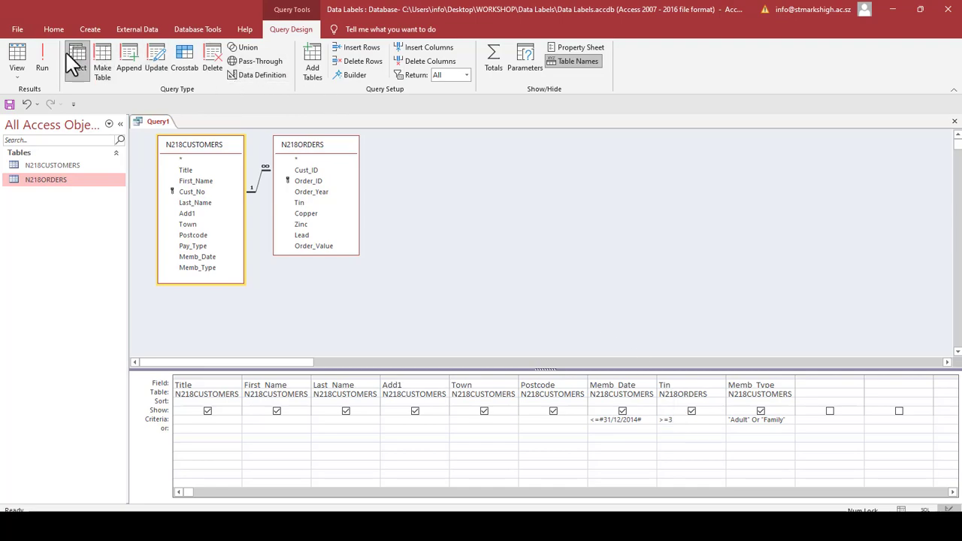
left_click(40, 63)
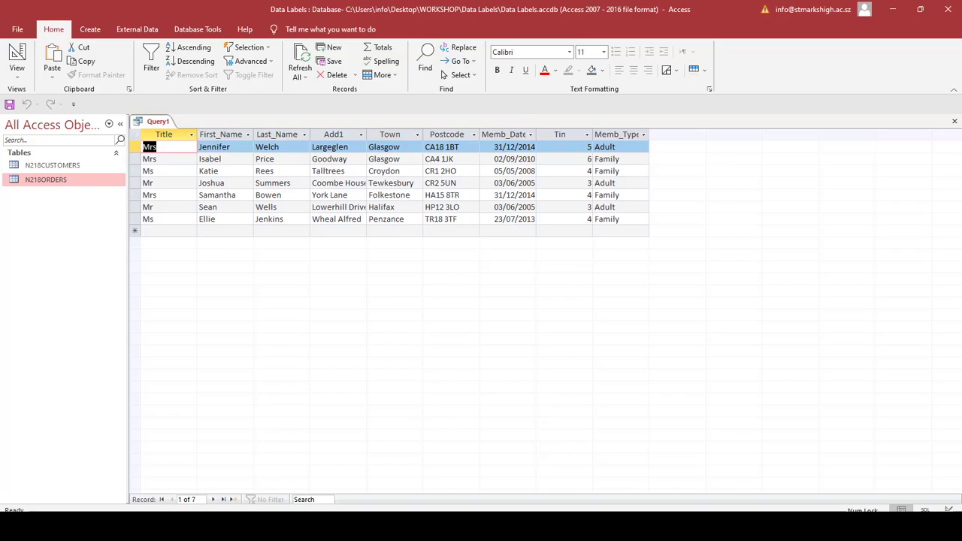
key("alt+Tab")
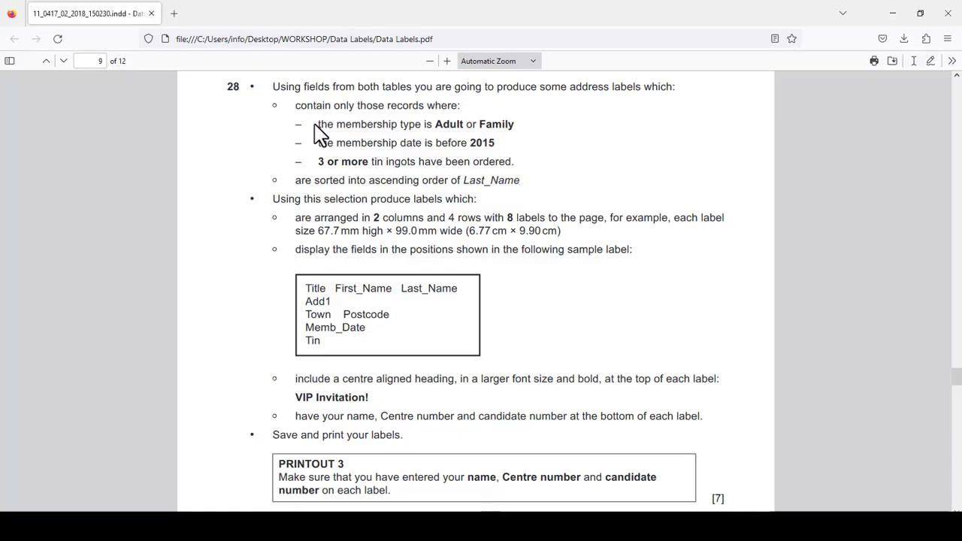
left_click_drag(322, 134, 517, 167)
left_click(511, 161)
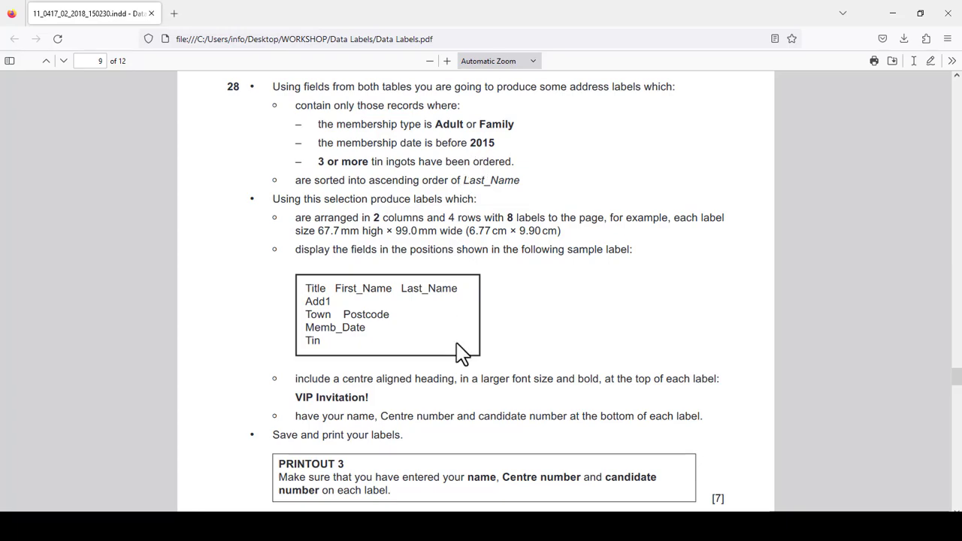
key("alt+Tab")
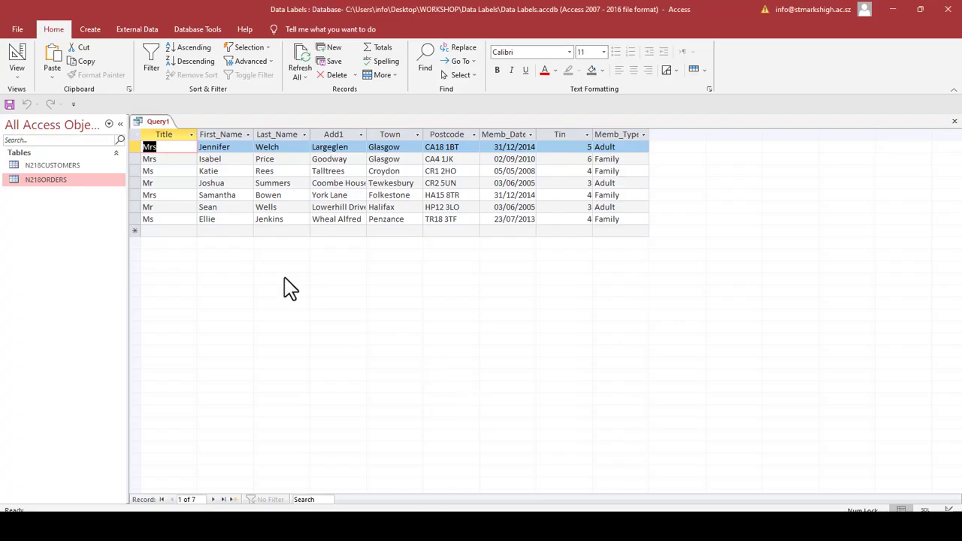
- Save the query under the name Step_28, after confirming the question number in the exam paper
right_click(166, 132)
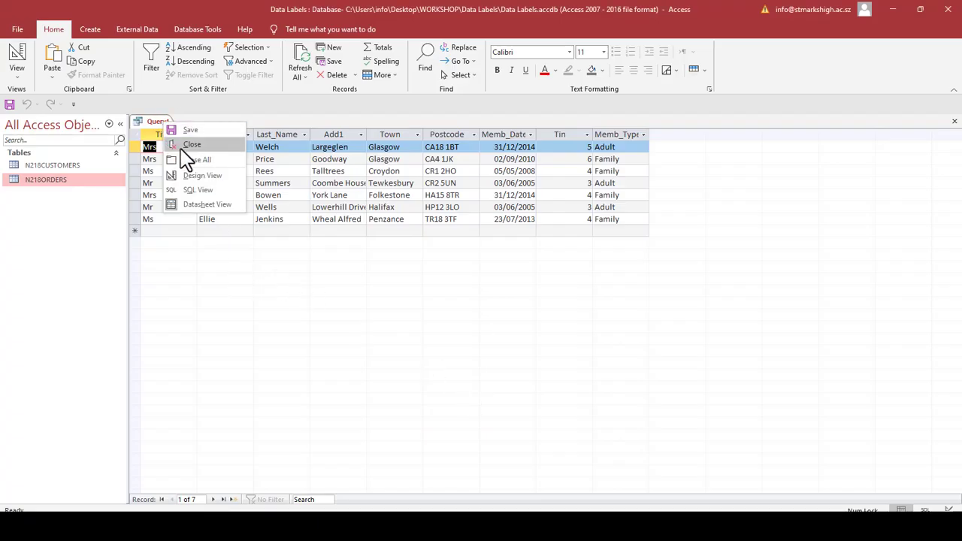
left_click(205, 135)
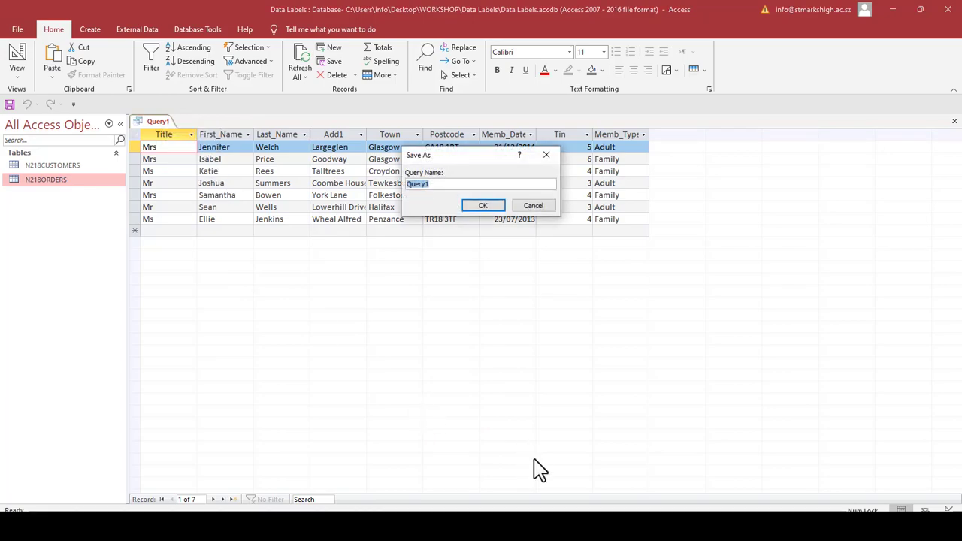
left_click(481, 525)
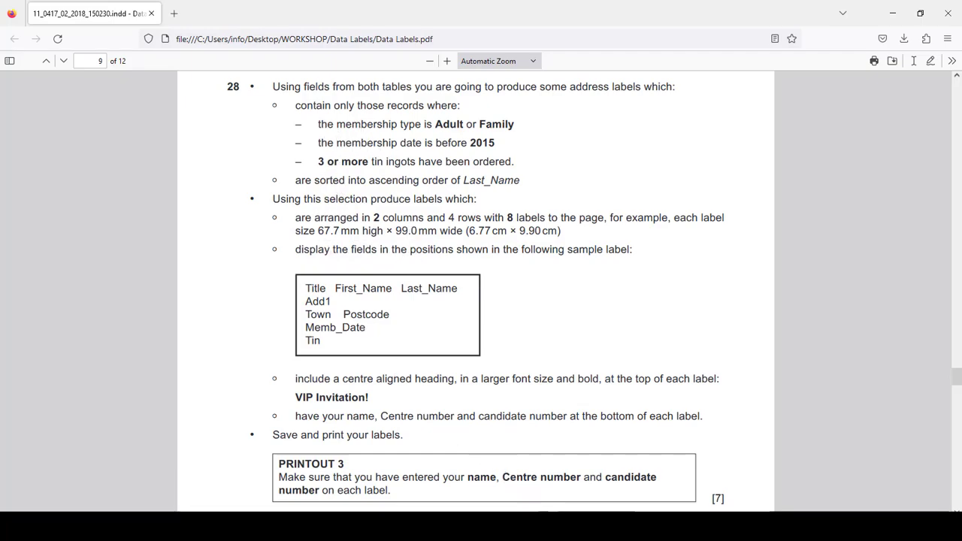
left_click(496, 526)
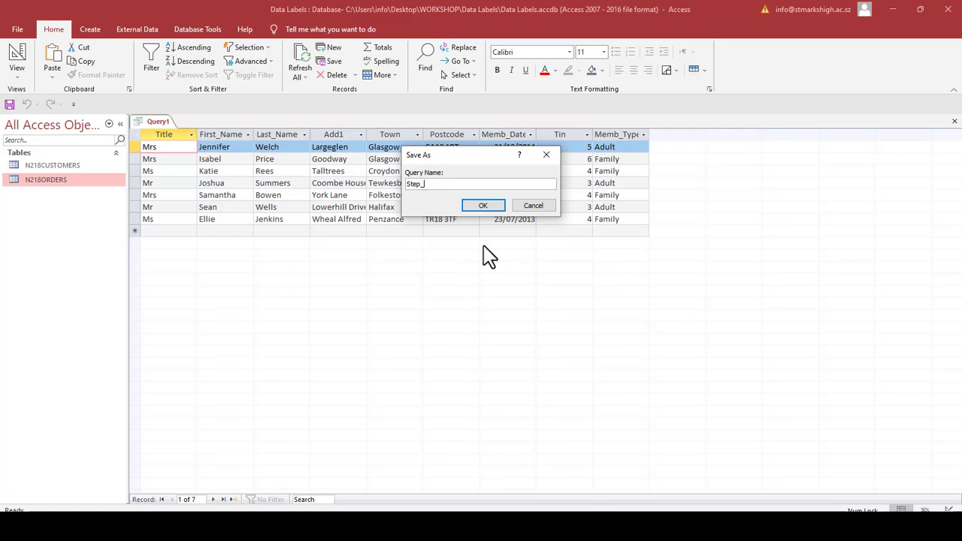
type("_28")
left_click(483, 205)
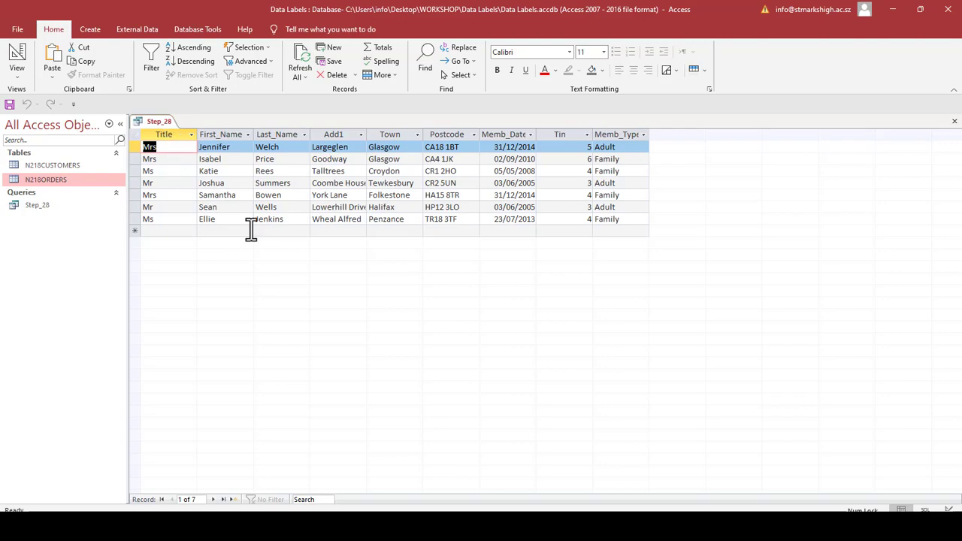
- Hide the Memb_Type field from the Step_28 query's output and run the query
right_click(159, 122)
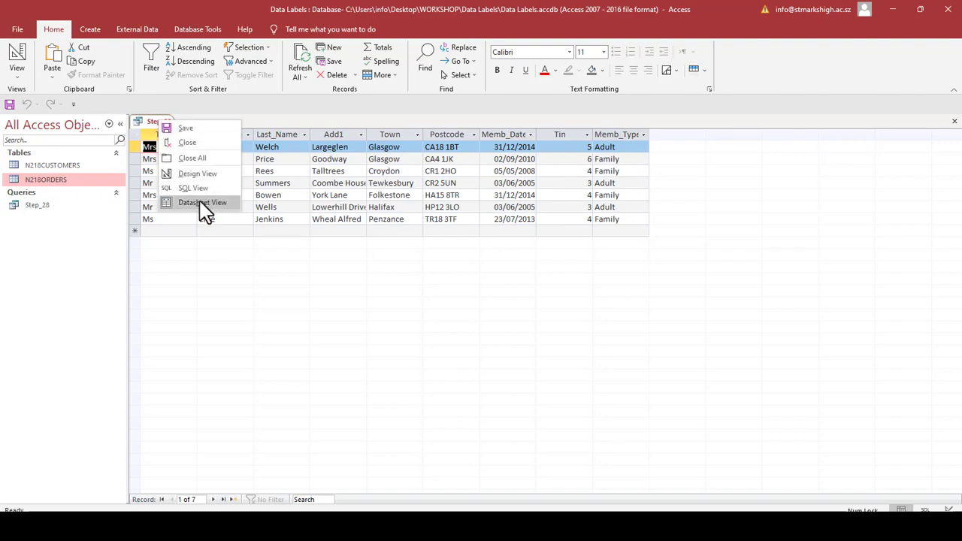
left_click(197, 173)
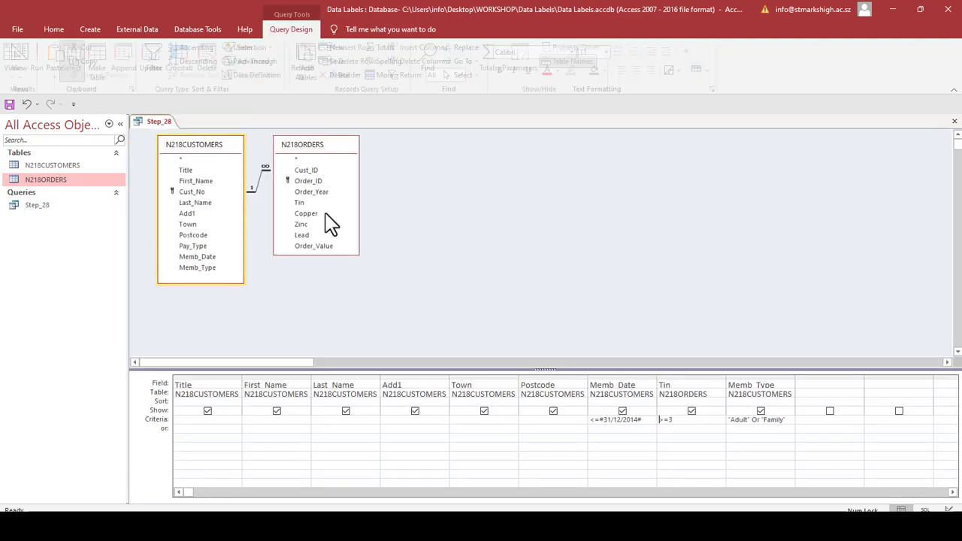
left_click(760, 411)
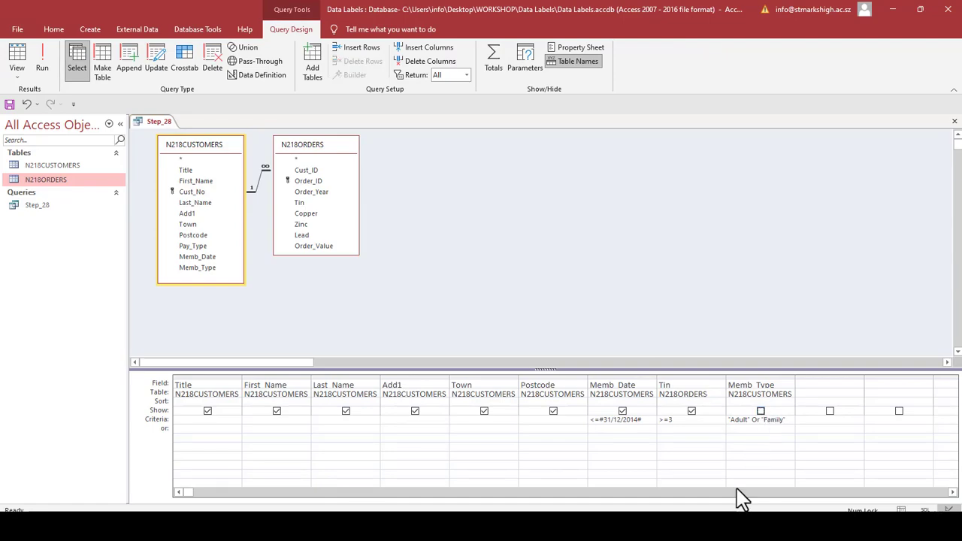
left_click(47, 60)
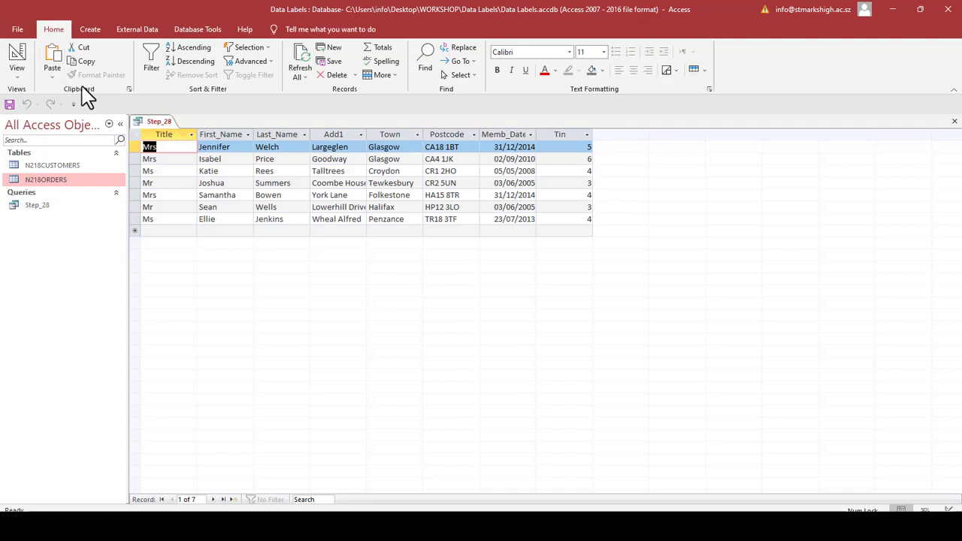
- Return to the query's design, show the Memb_Type field again and rerun the query
right_click(22, 60)
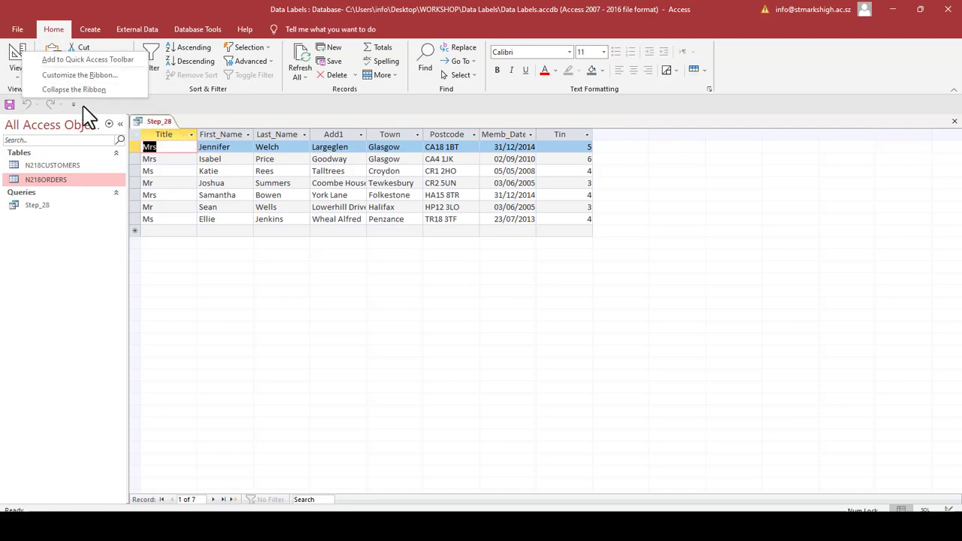
left_click(14, 61)
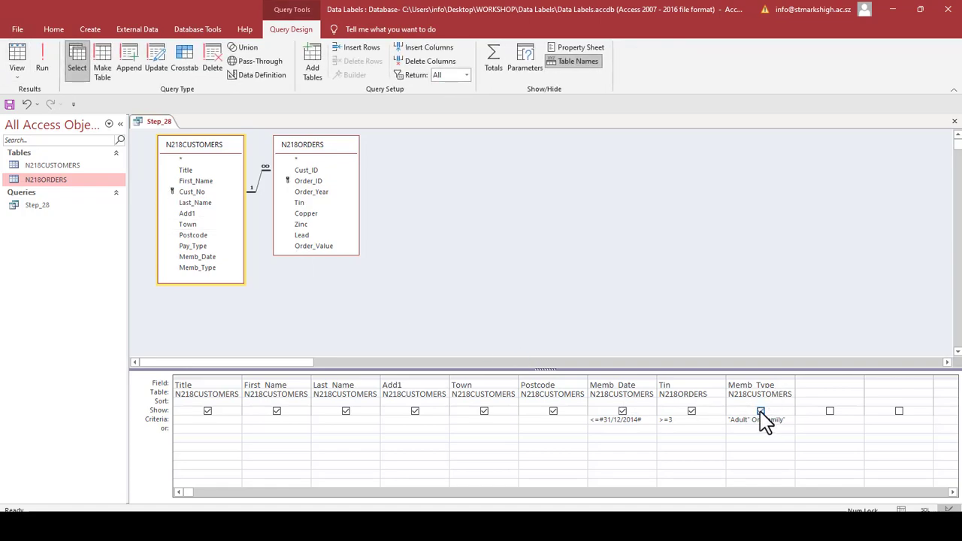
left_click(45, 66)
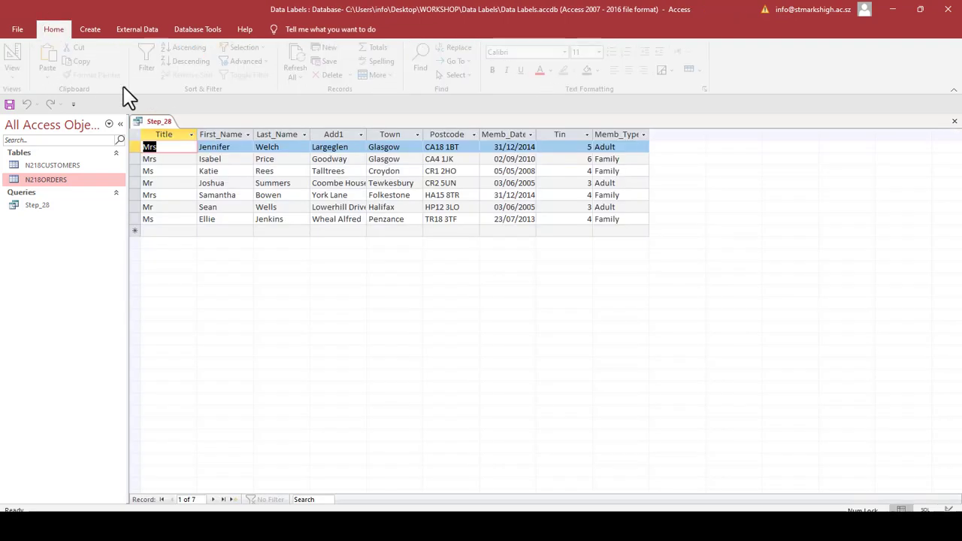
- Save and close the Step_28 query, and select it among the database's queries
right_click(162, 122)
left_click(193, 126)
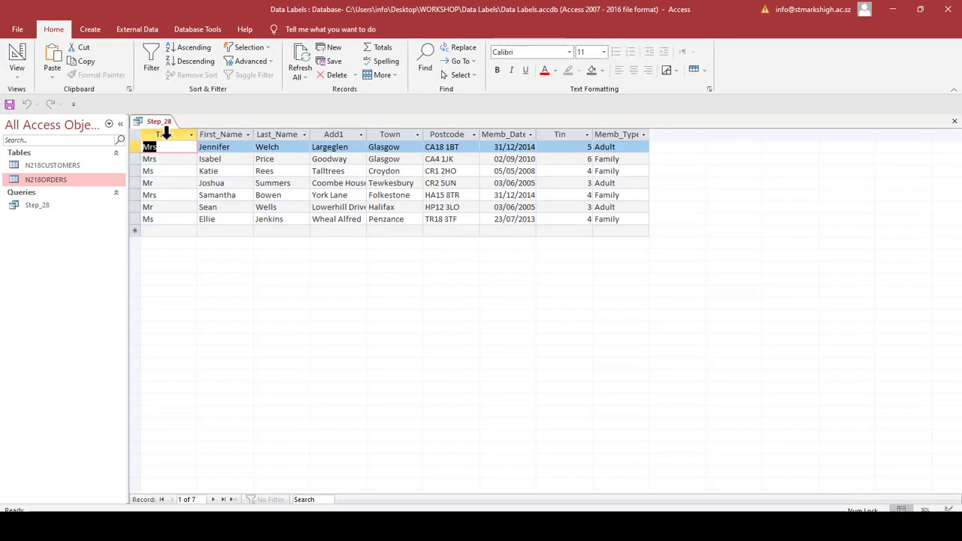
right_click(161, 124)
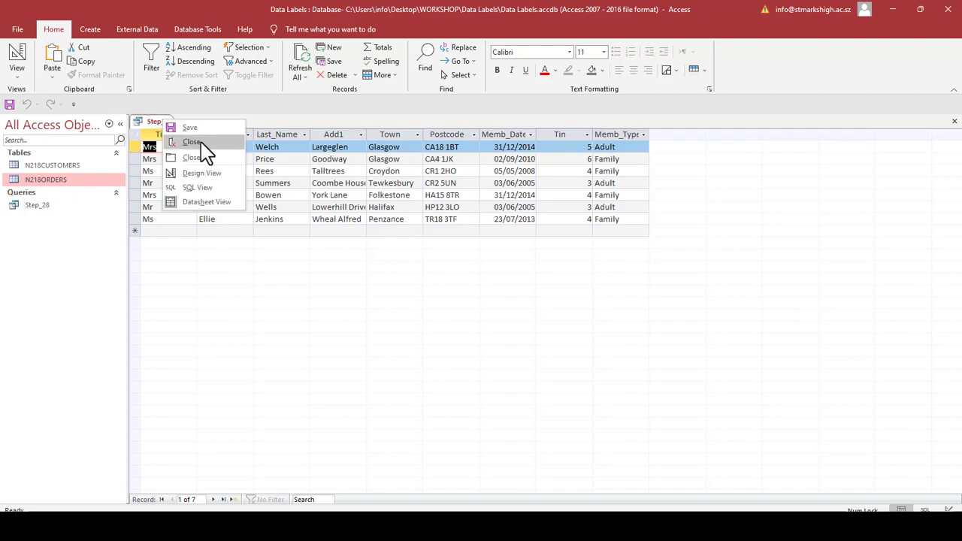
left_click(197, 145)
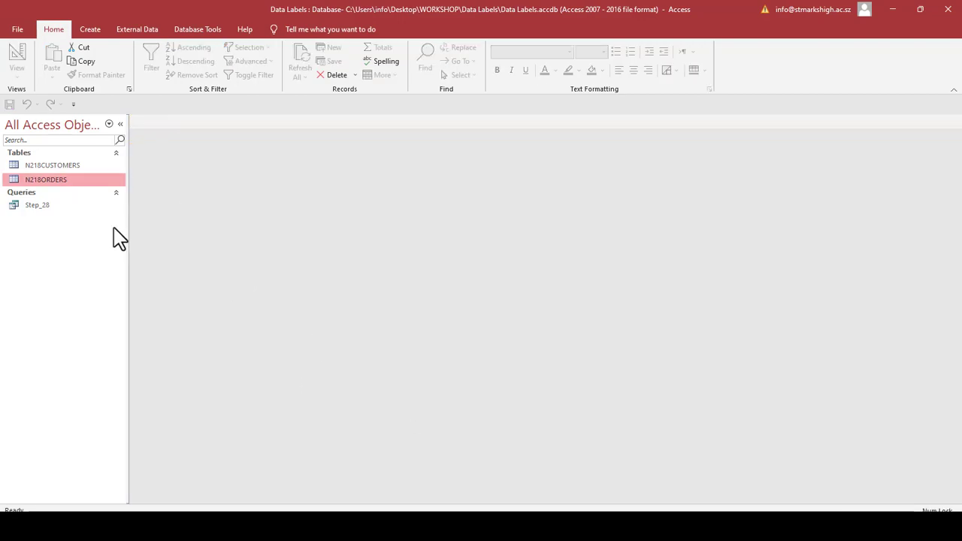
left_click(65, 205)
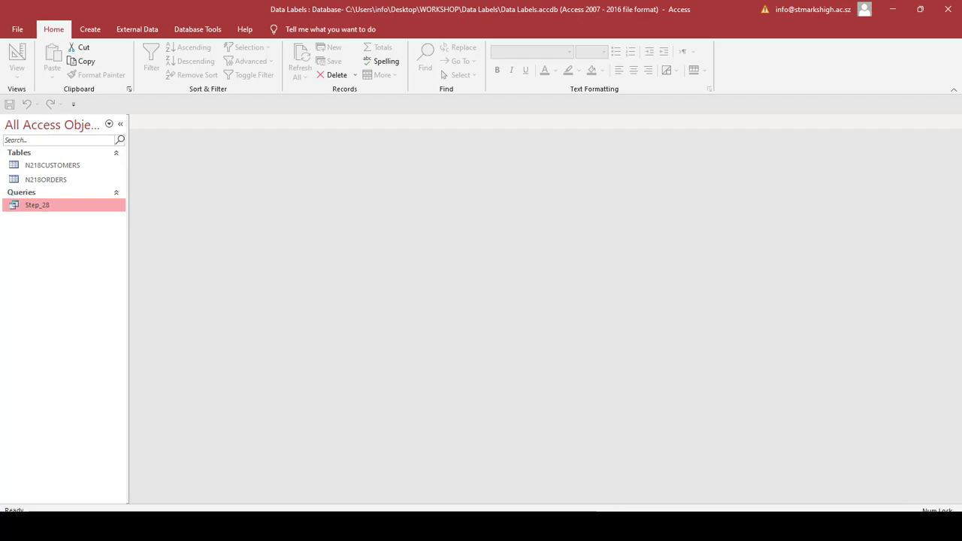
- Switch to the exam paper and read question 28's requirements for the label arrangement
key("alt+Tab")
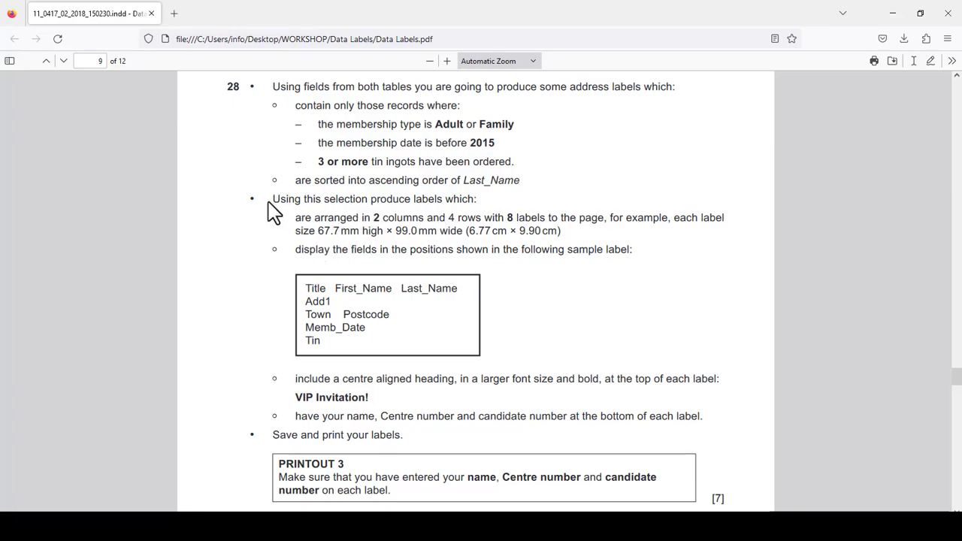
left_click_drag(272, 200, 393, 247)
left_click(396, 239)
left_click_drag(297, 218, 679, 217)
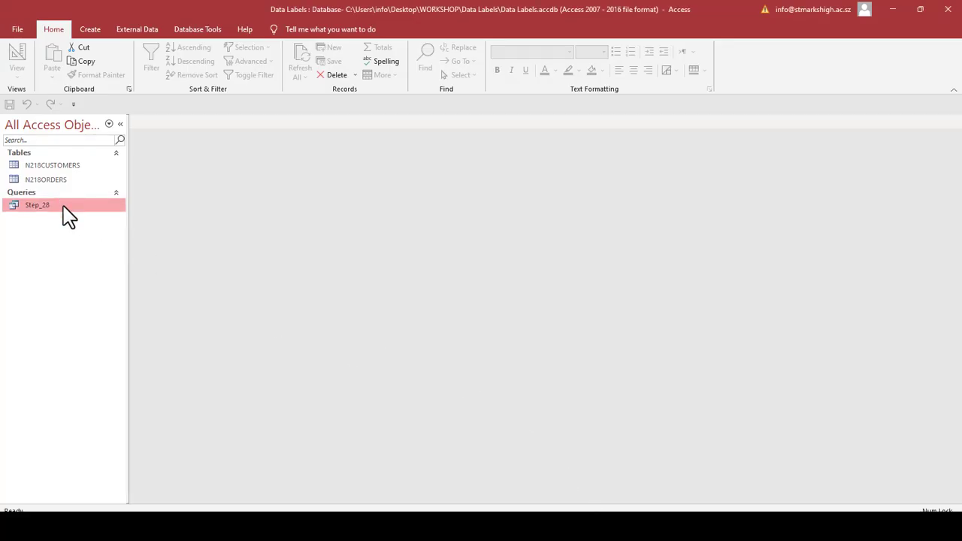
- Open the Step_28 query and look through the exam paper's database questions from 23 to 28
double_click(63, 209)
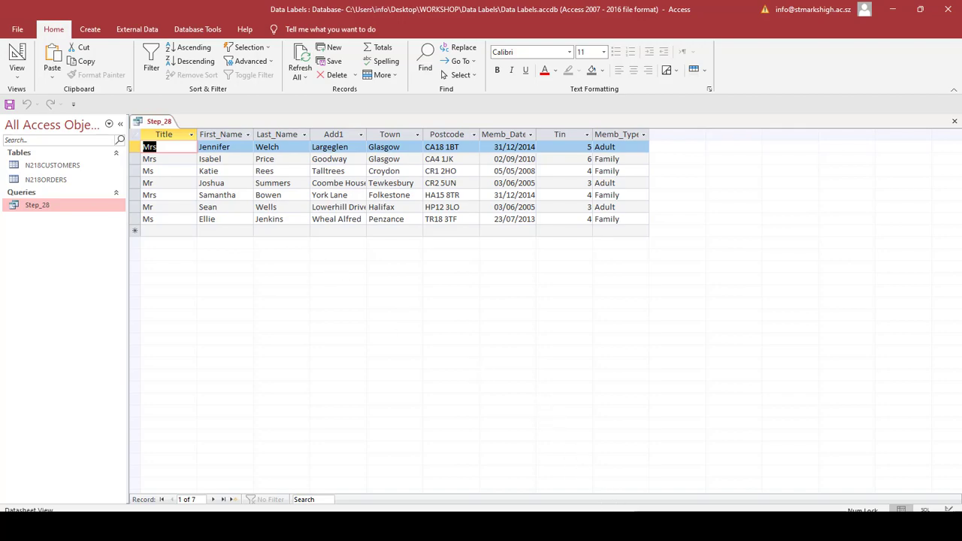
key("alt+Tab")
scroll(505, 443, "up", 15)
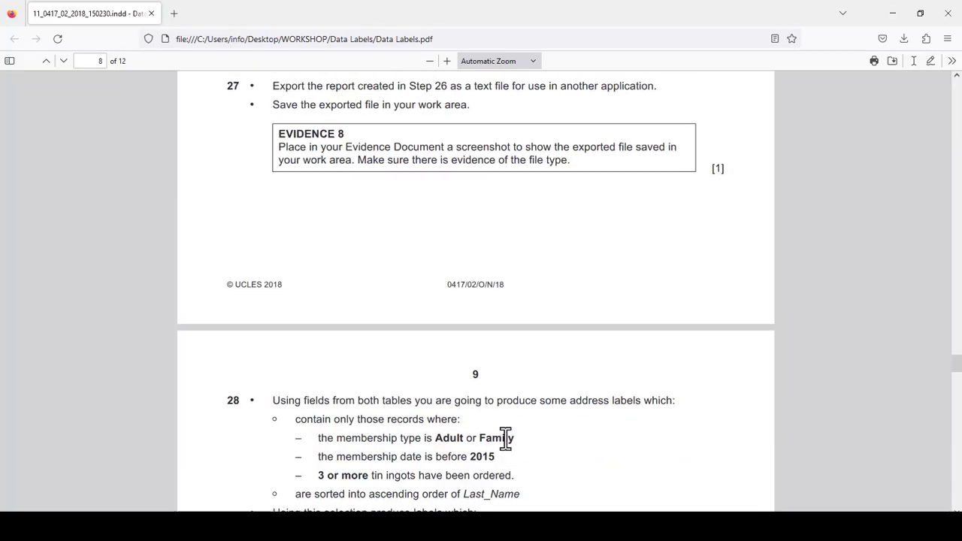
scroll(505, 444, "up", 10)
scroll(506, 449, "down", 4)
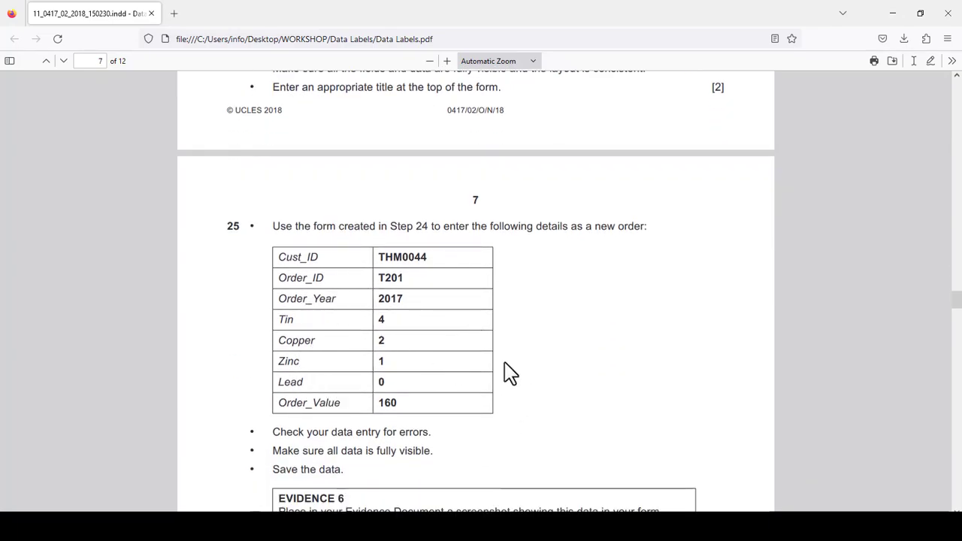
scroll(450, 457, "up", 10)
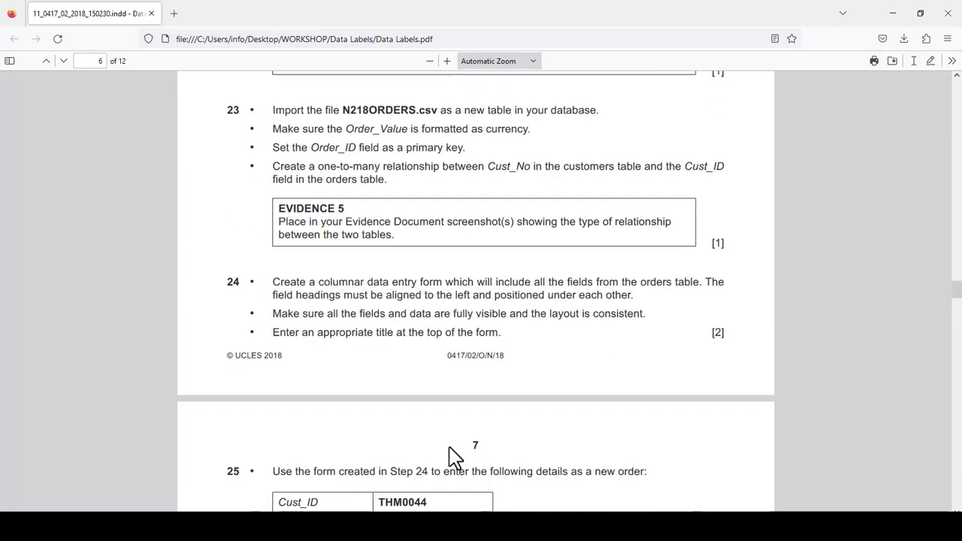
scroll(451, 457, "down", 20)
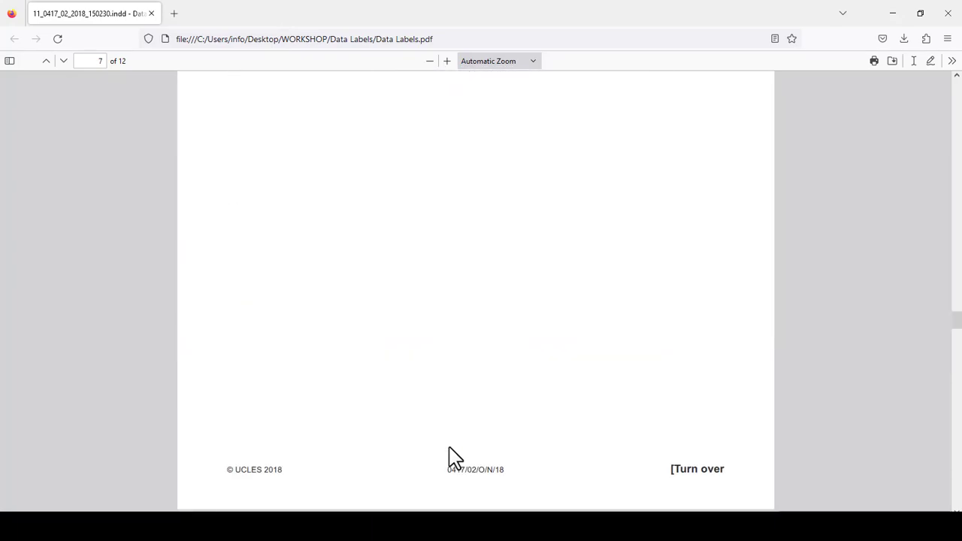
scroll(451, 447, "down", 8)
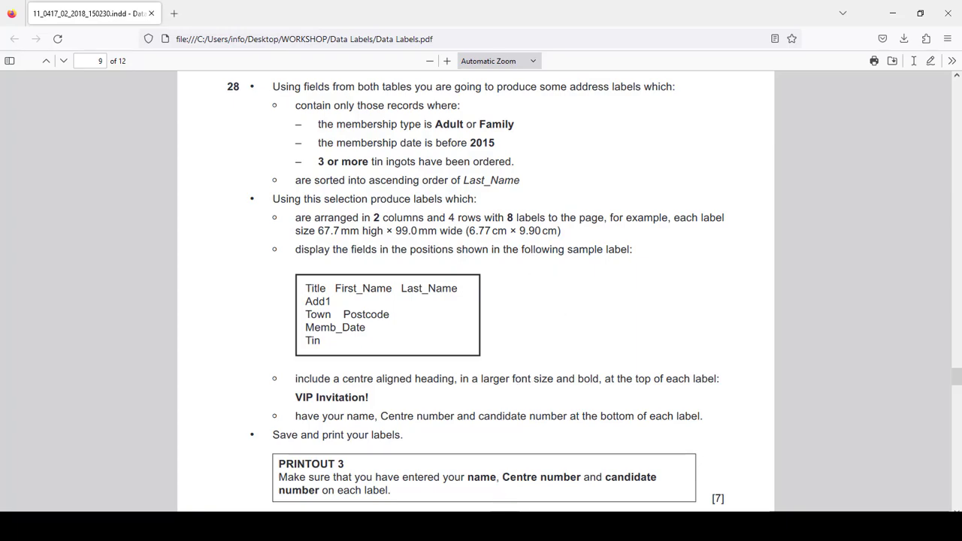
- Close the Step_28 query and start the Label Wizard with that query as its record source
key("alt+Tab")
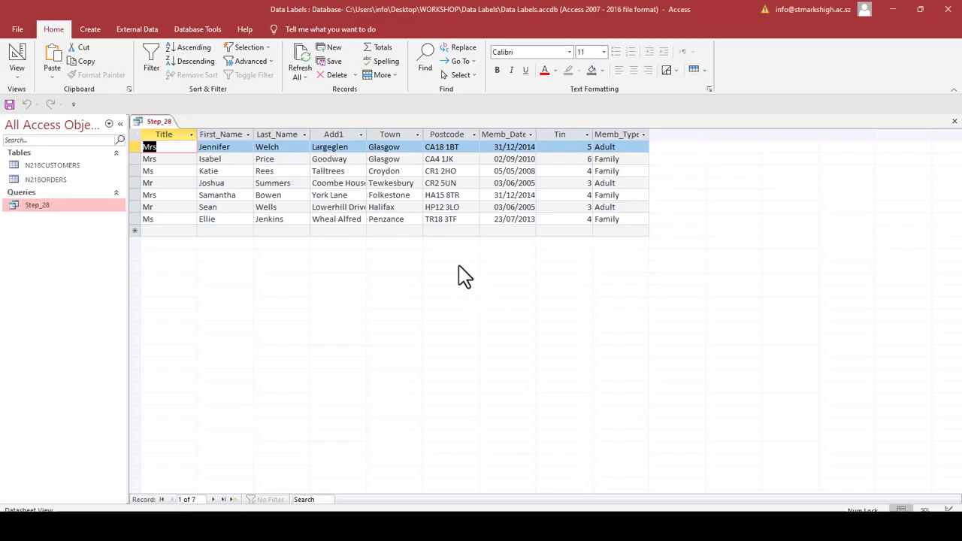
right_click(154, 120)
left_click(191, 156)
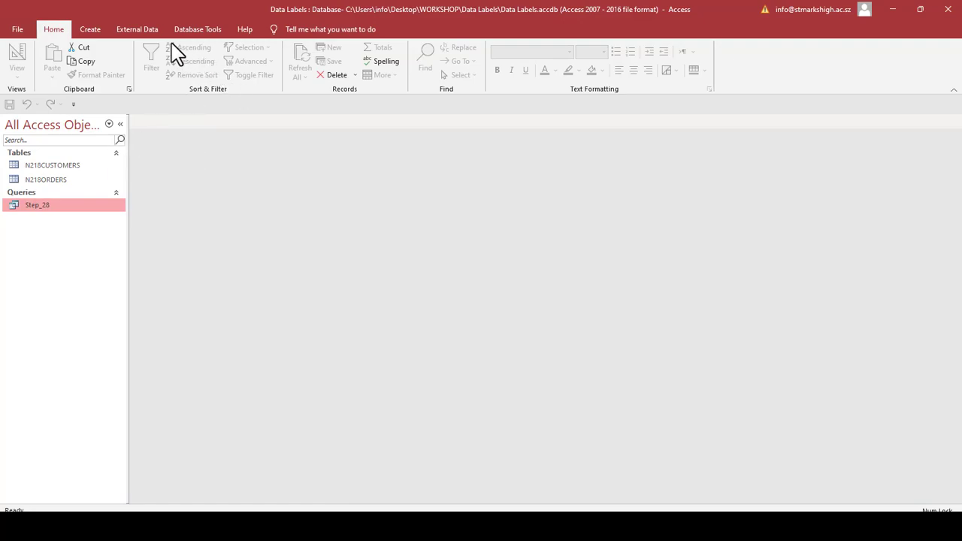
left_click(90, 31)
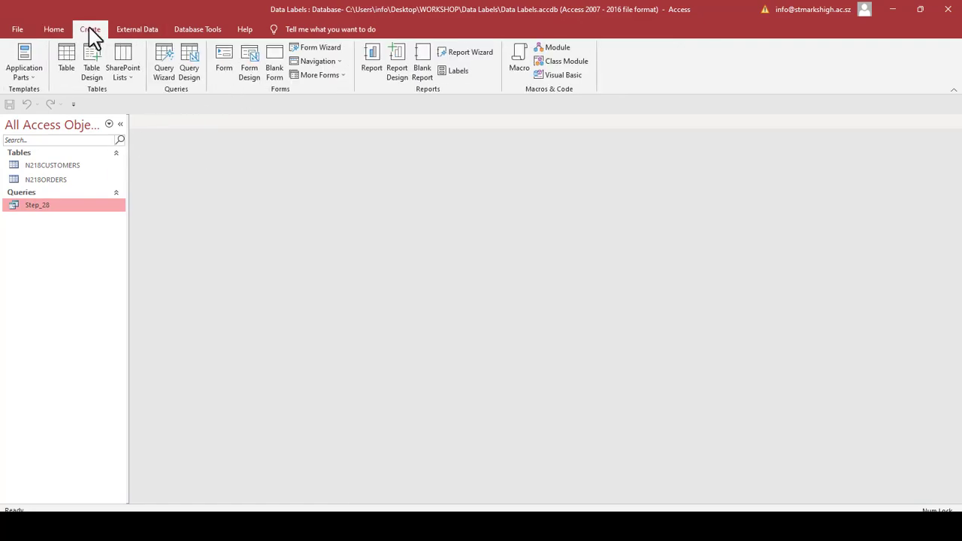
left_click(457, 73)
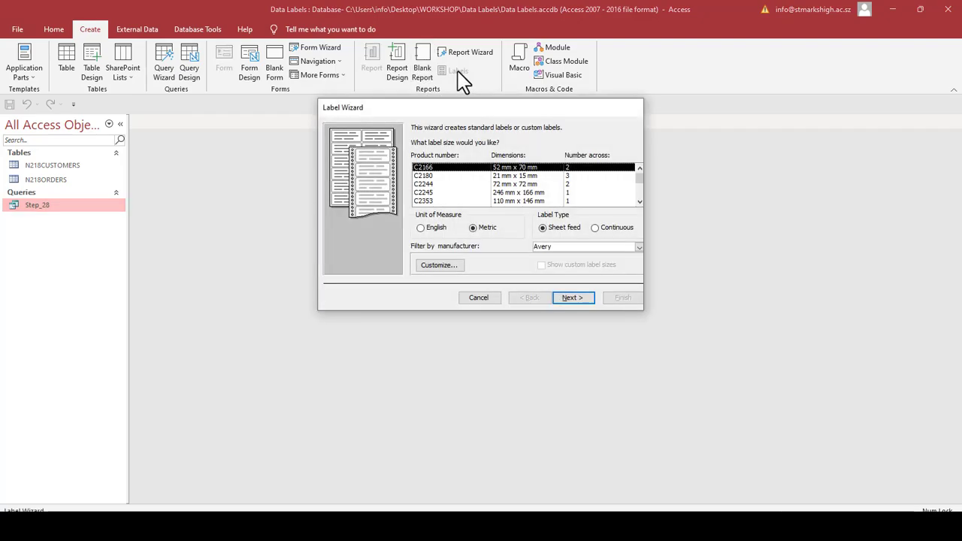
left_click_drag(486, 107, 481, 203)
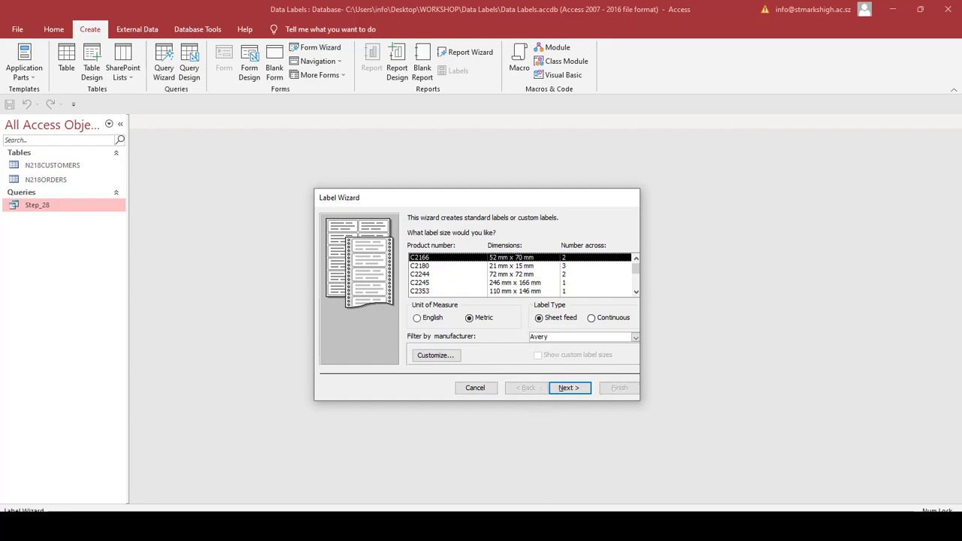
- Examine the number of columns, rows and labels per page that question 28 specifies in the exam paper
left_click(490, 526)
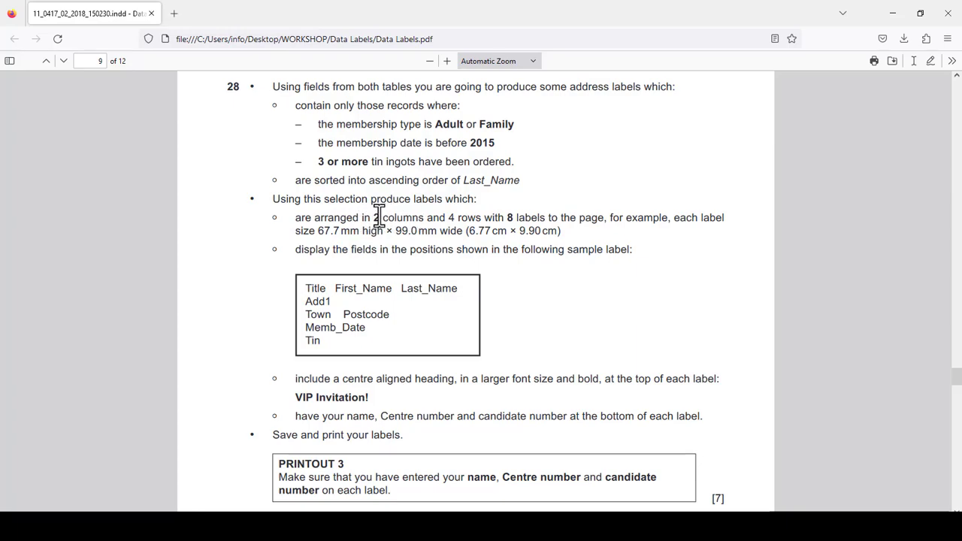
left_click_drag(375, 218, 419, 217)
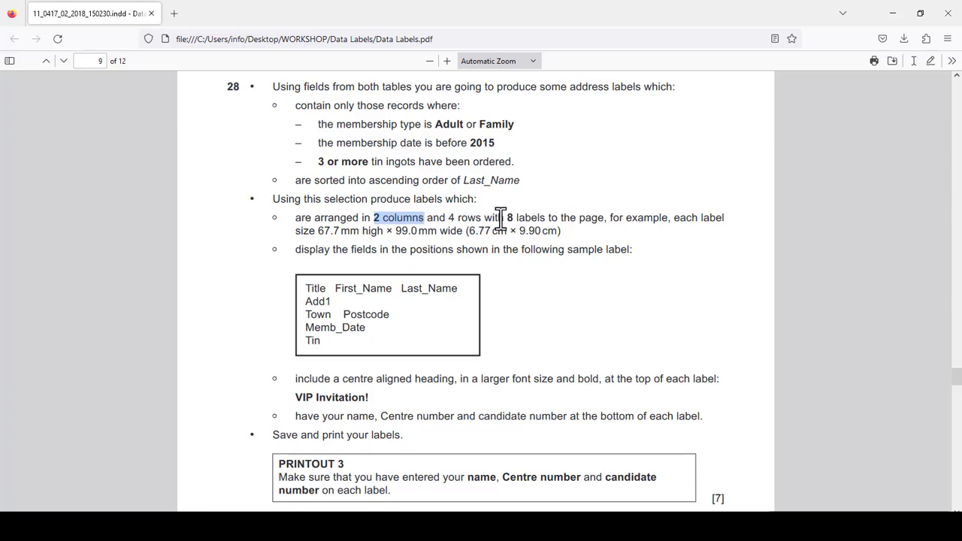
left_click_drag(449, 217, 606, 223)
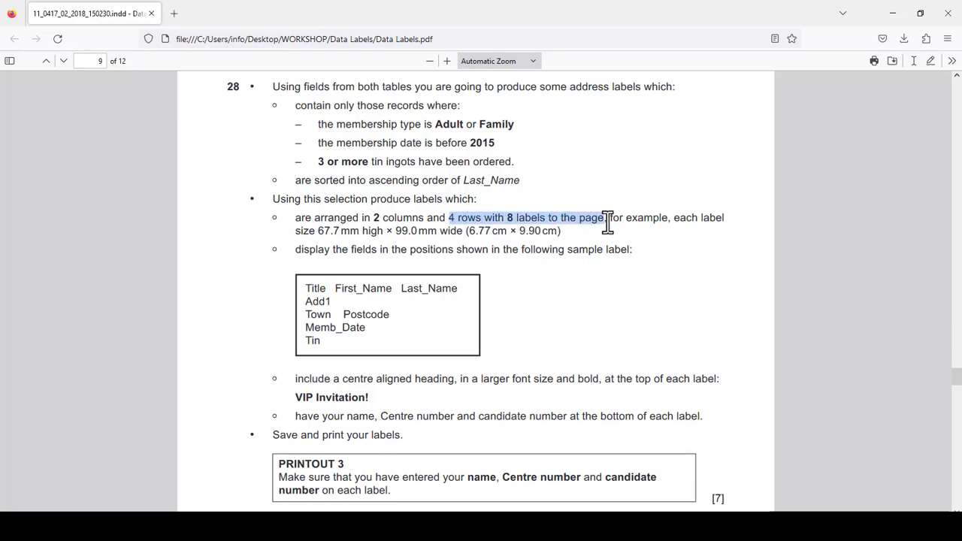
left_click(538, 277)
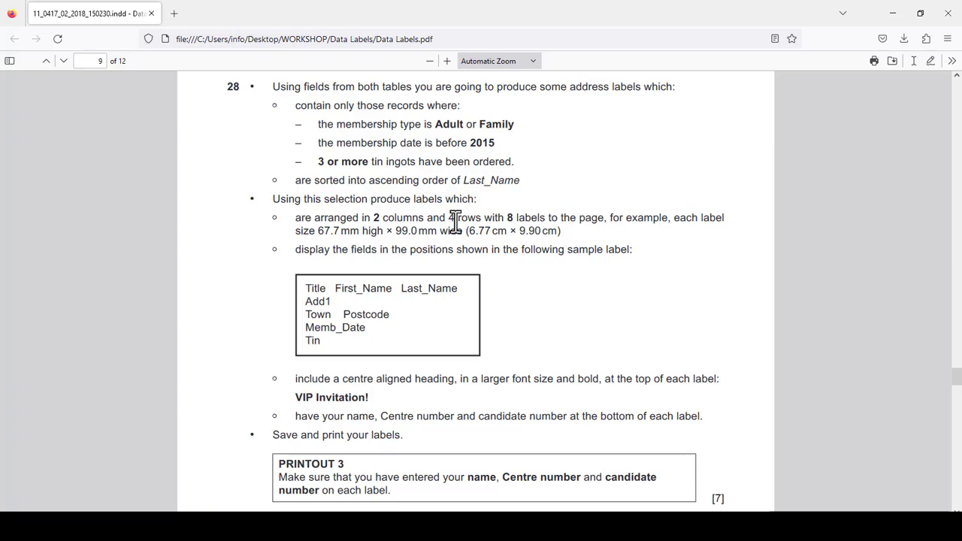
left_click_drag(452, 220, 608, 224)
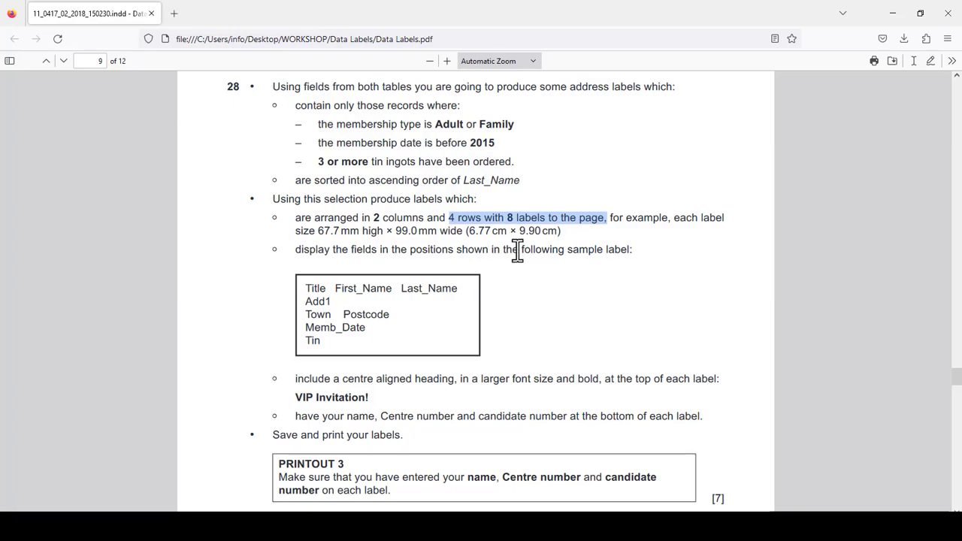
left_click(414, 224)
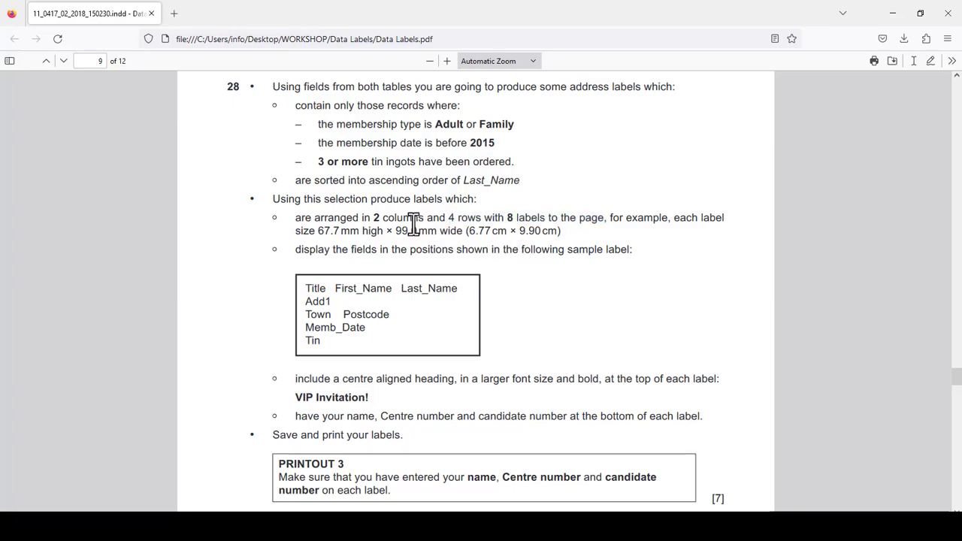
left_click_drag(374, 220, 428, 220)
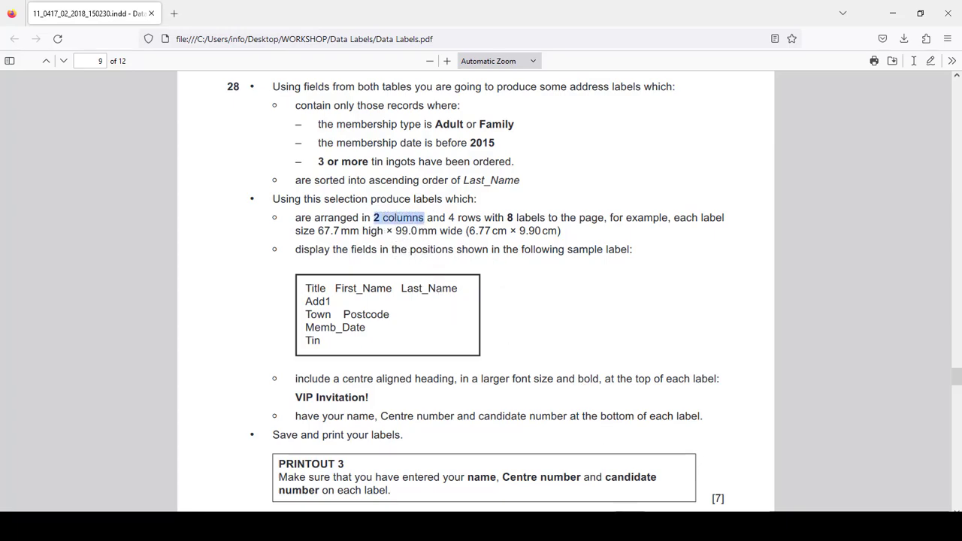
- Filter the Label Wizard's sizes by manufacturer AE and check the listed dimensions against the label size in question 28
left_click(621, 525)
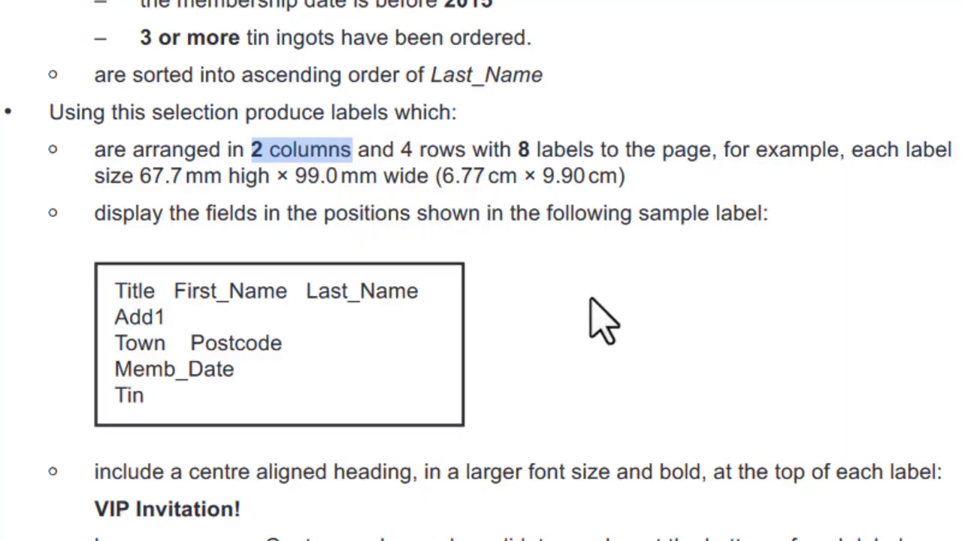
left_click(590, 305)
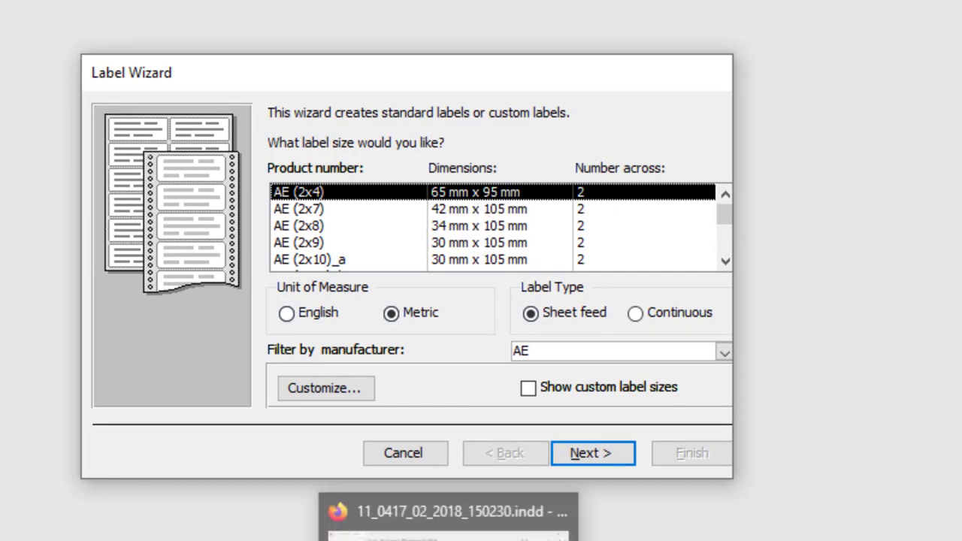
left_click(451, 535)
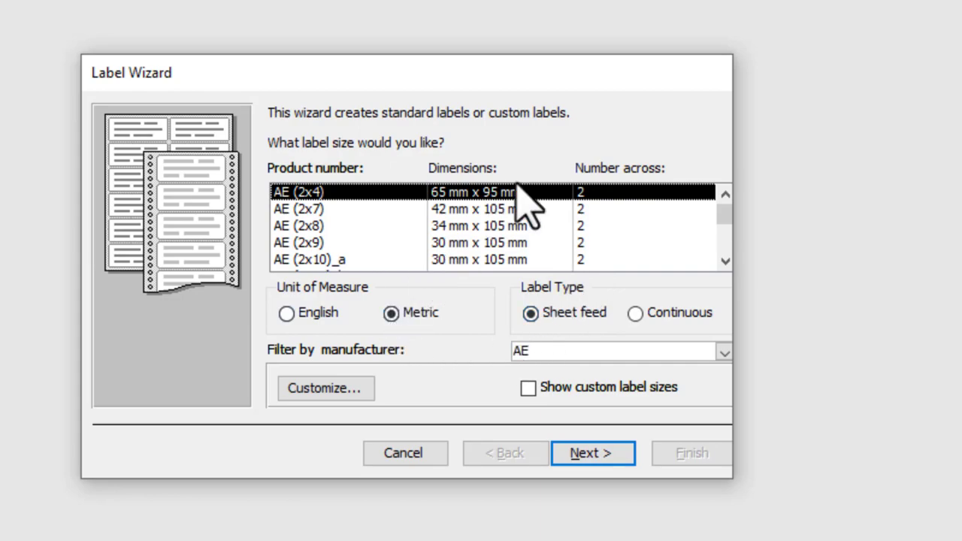
left_click(725, 262)
left_click(725, 262)
left_click(725, 262)
left_click(725, 262)
left_click(725, 262)
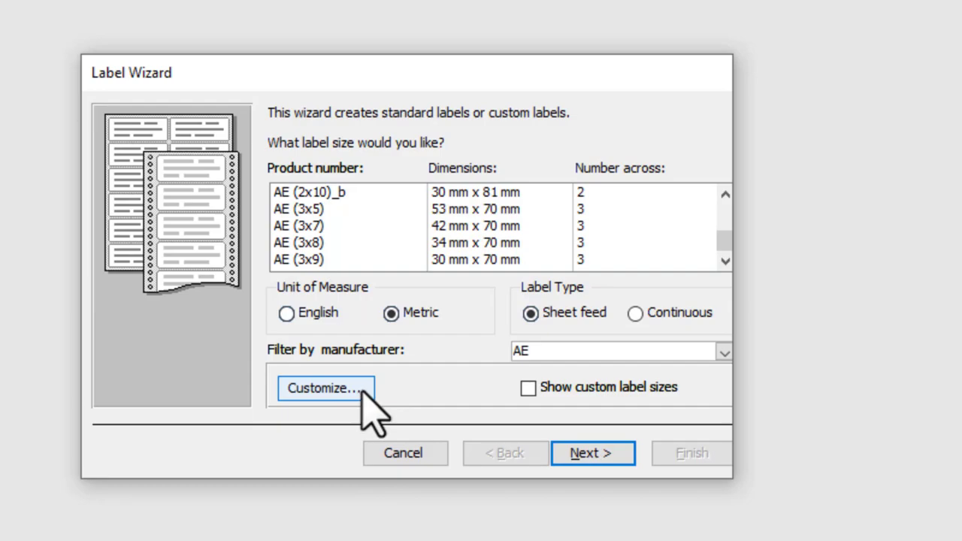
- Open the custom label sizes in the Label Wizard and delete the existing Labelss size
left_click(330, 389)
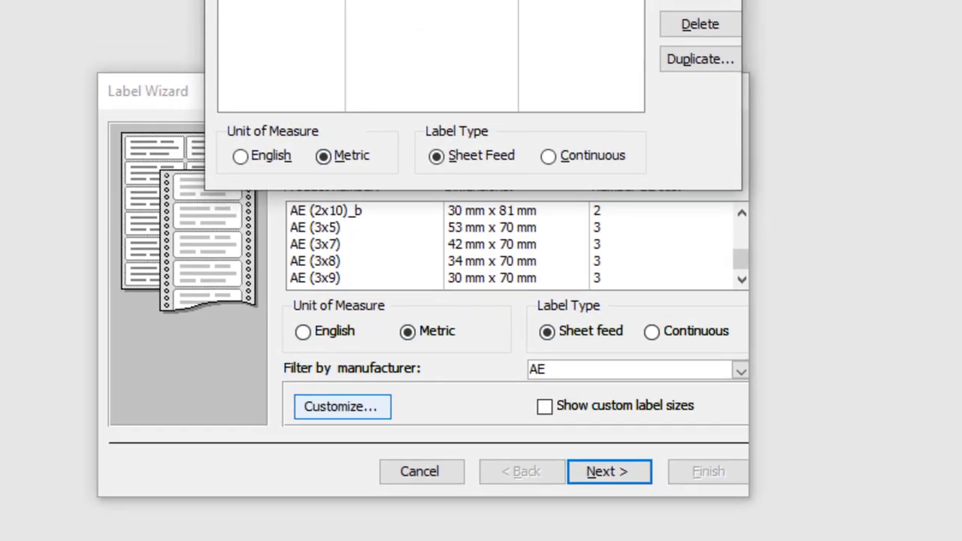
left_click_drag(496, 1, 492, 46)
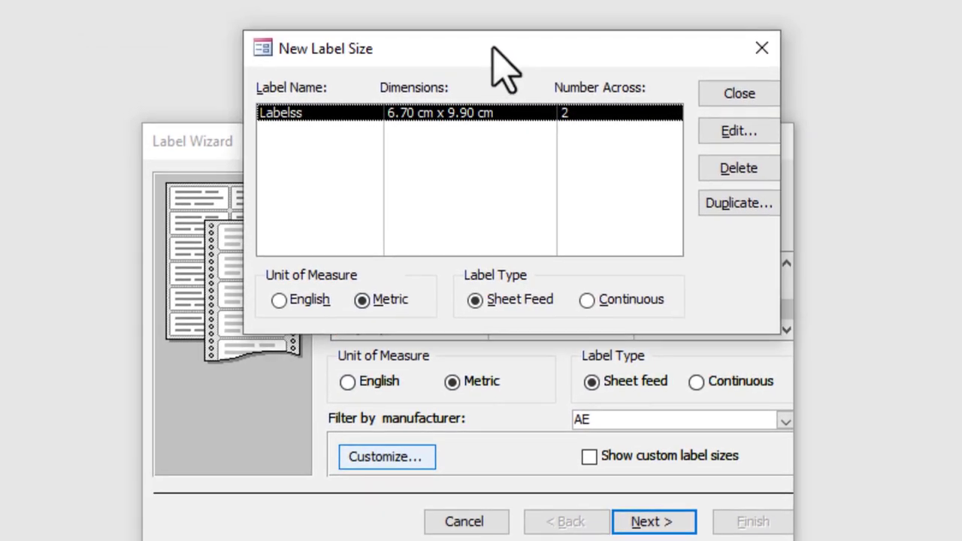
left_click(733, 168)
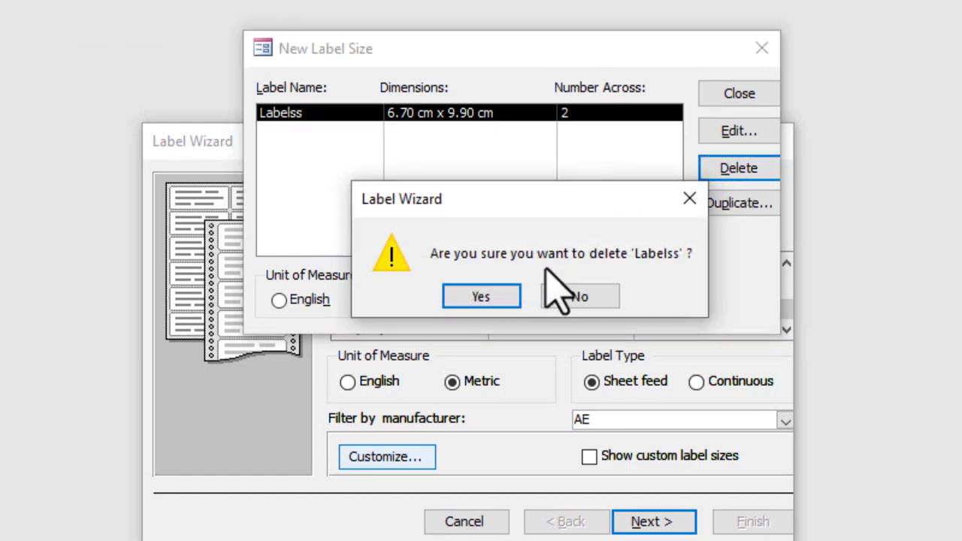
left_click(497, 293)
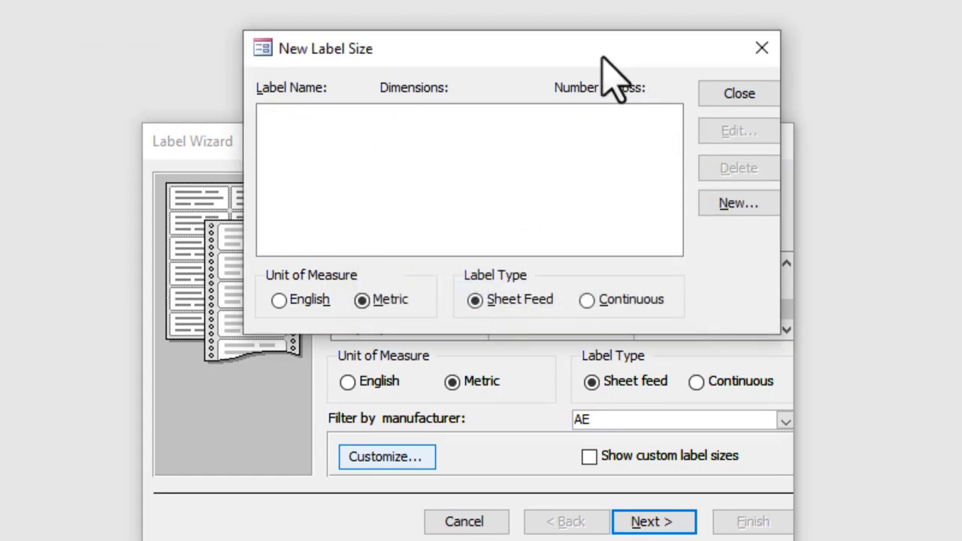
- Define a new metric label size named MyLabels, 6.77 cm high and 9.90 cm wide, with 2 labels across
left_click_drag(576, 46, 618, 216)
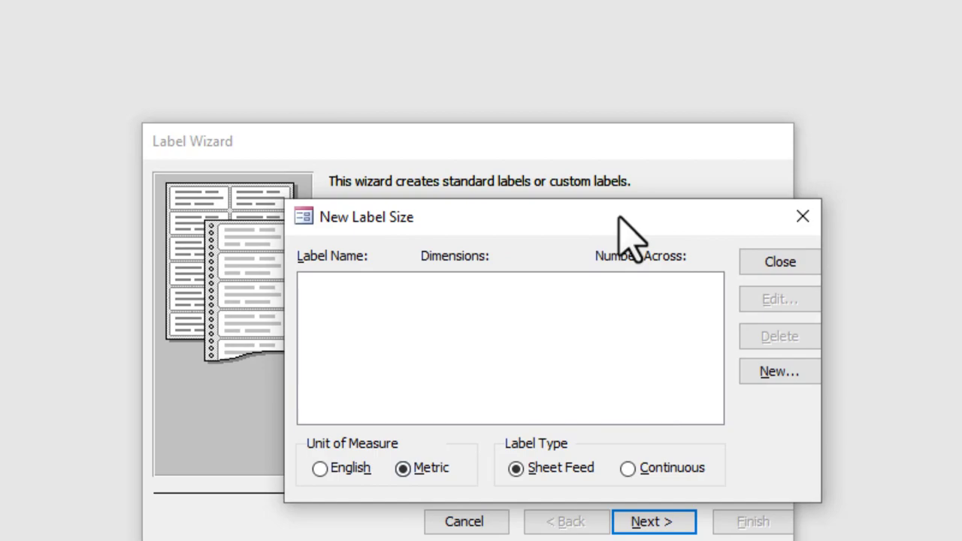
left_click(780, 372)
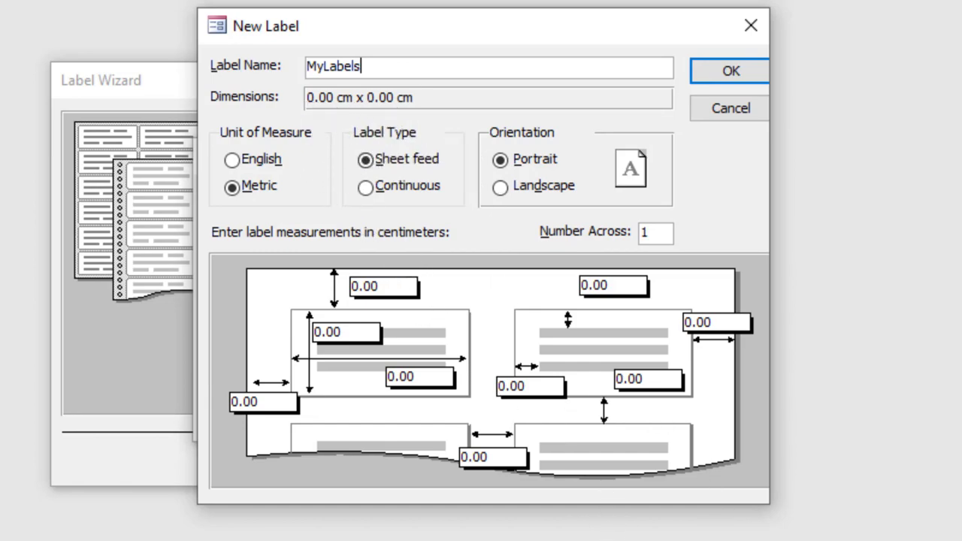
left_click(420, 538)
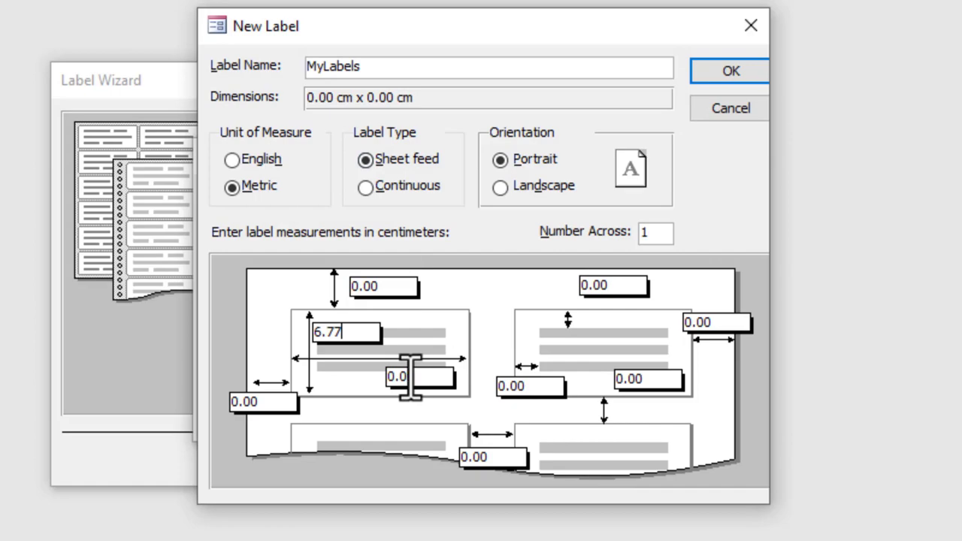
left_click(393, 376)
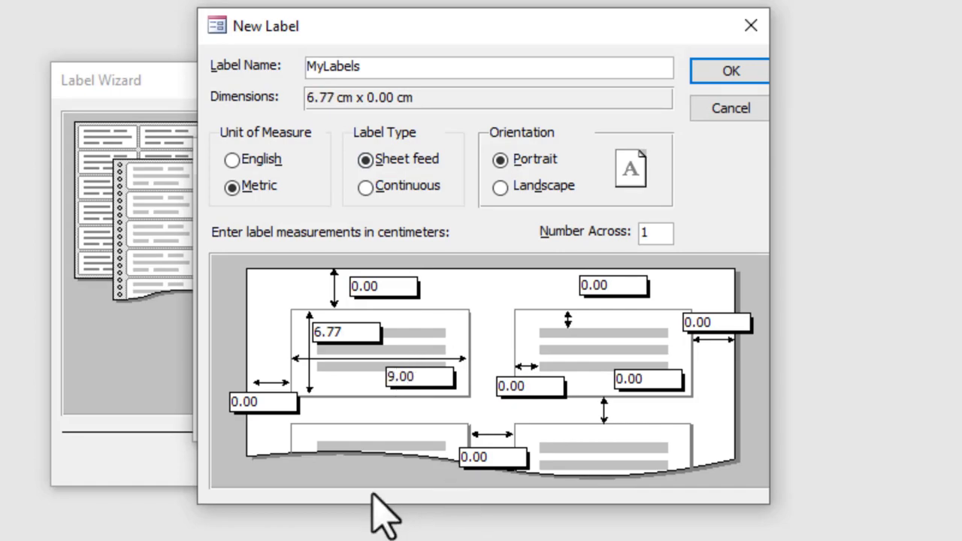
left_click(410, 378)
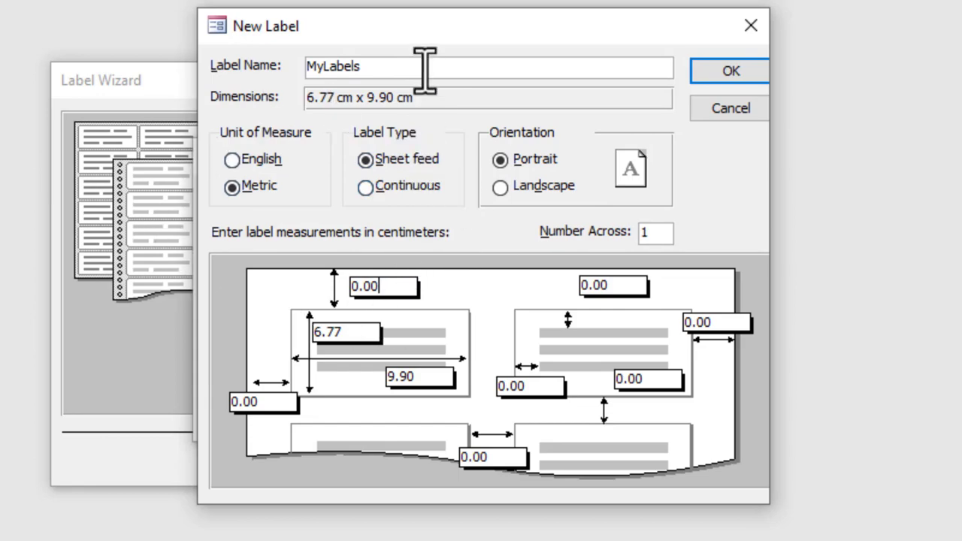
left_click(662, 235)
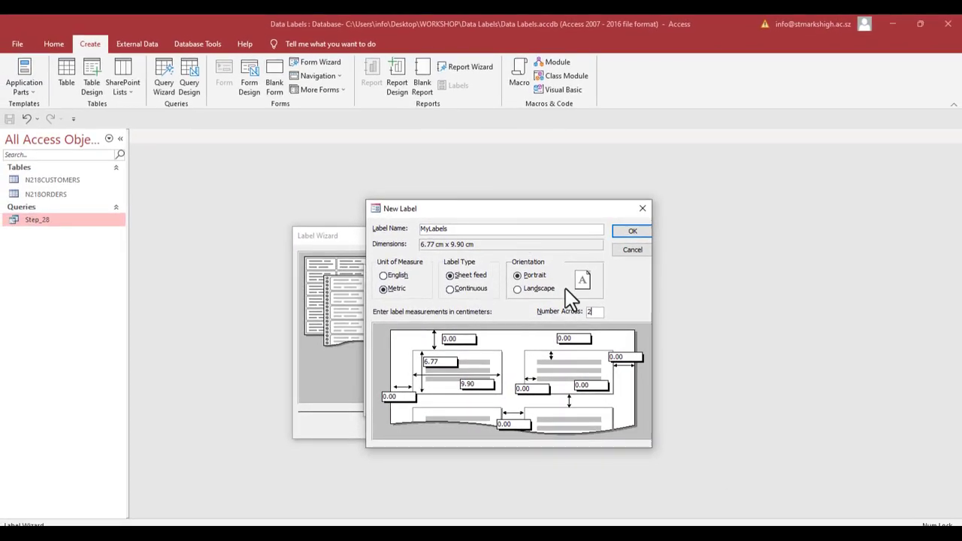
- Confirm the MyLabels definition and accept increasing its margins to fit the printable area of the page
left_click(631, 233)
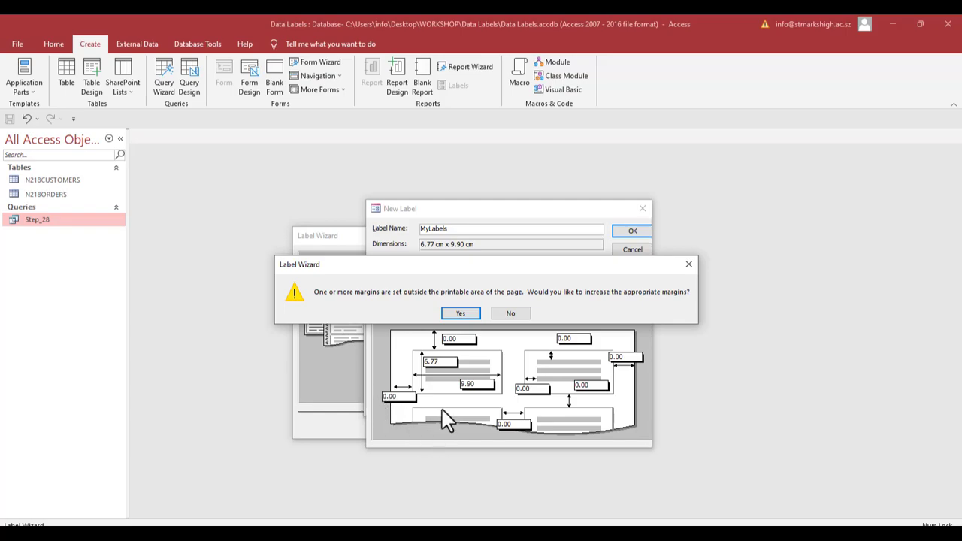
left_click(460, 314)
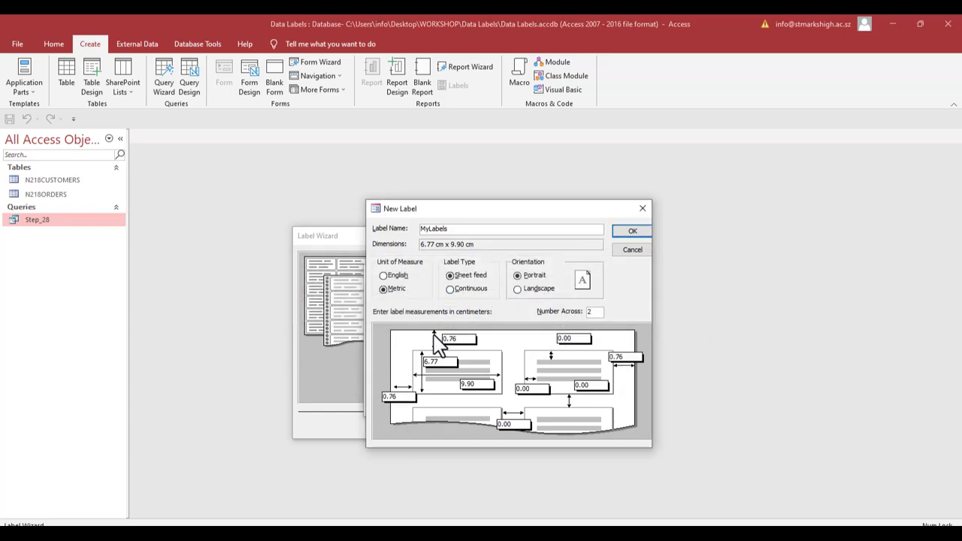
left_click(634, 232)
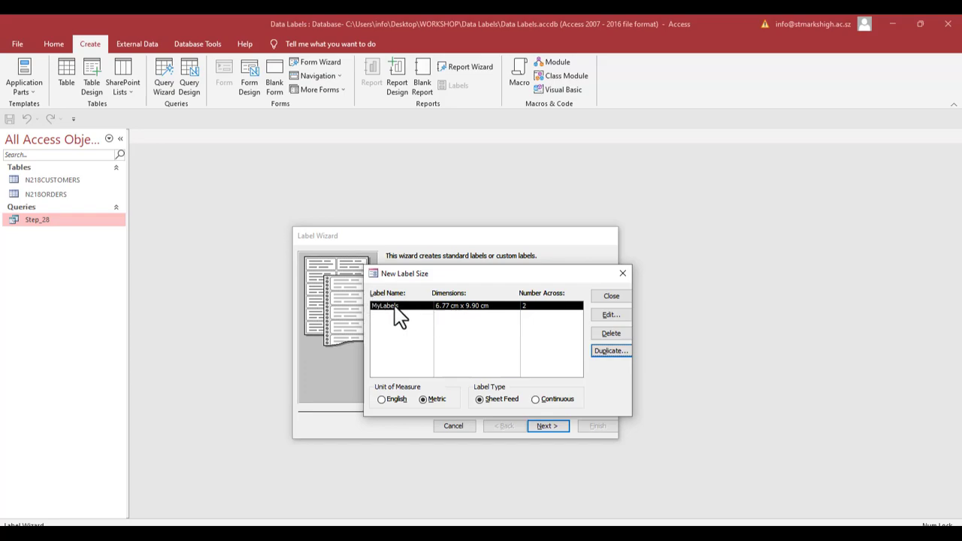
left_click(456, 328)
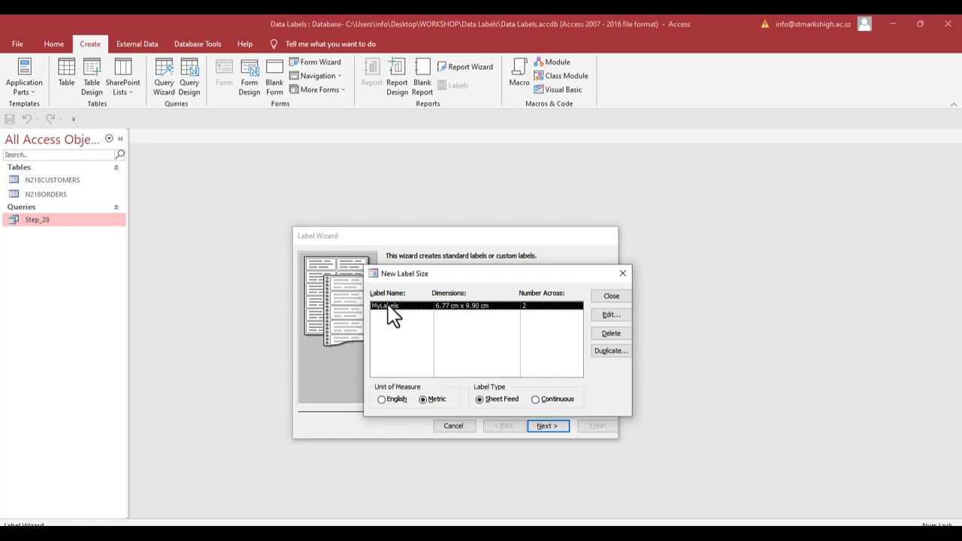
- Close the custom sizes, choose MyLabels as the label size, and keep the text font as Arial, size 8, Light
left_click(612, 297)
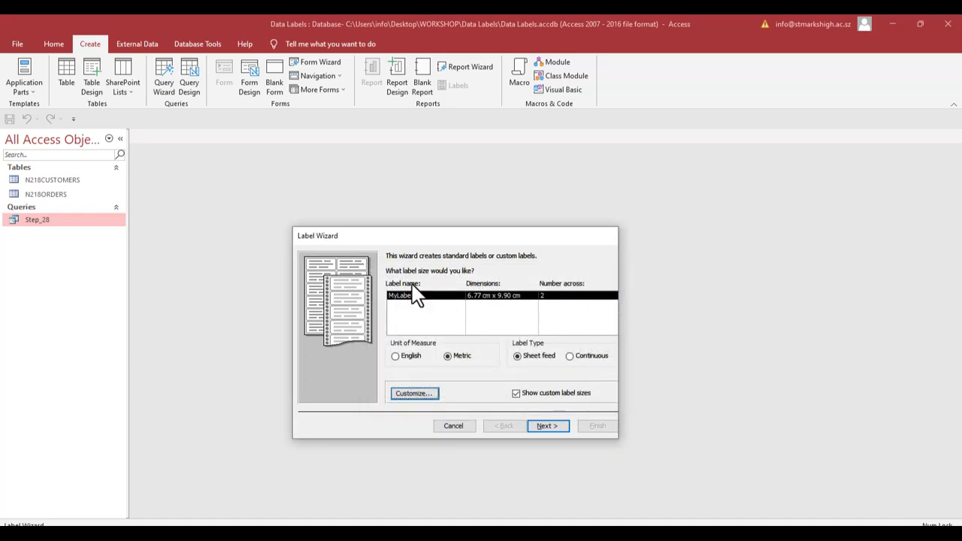
left_click(546, 425)
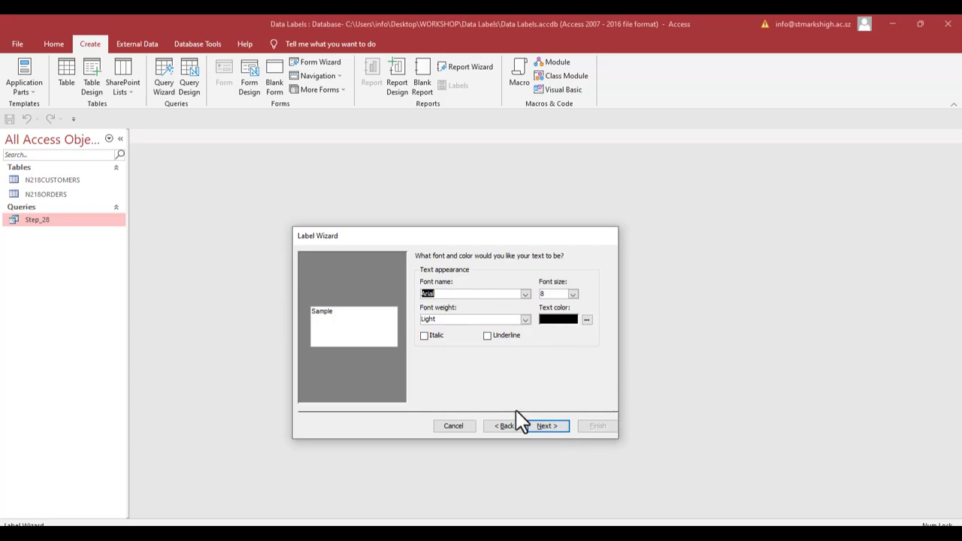
left_click(549, 427)
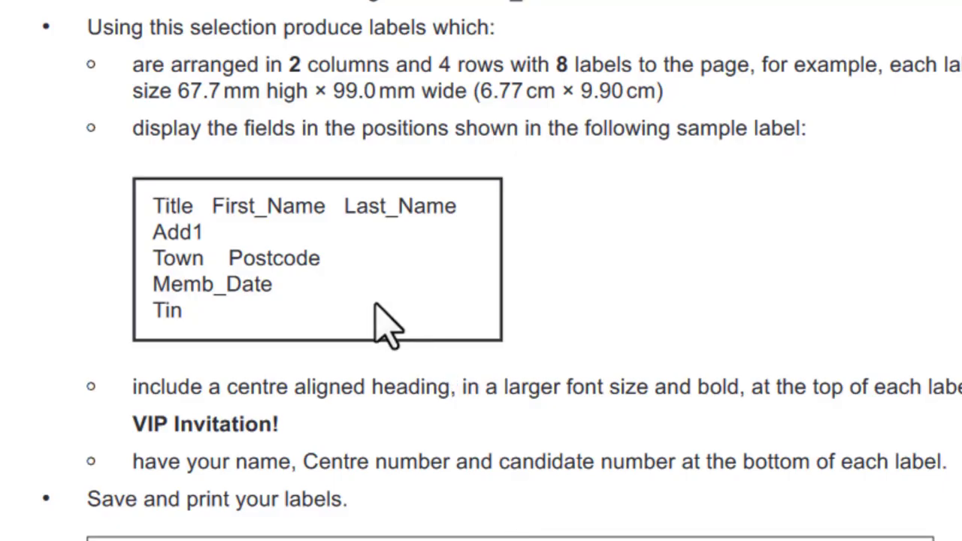
- Copy the heading "VIP Invitation!" from the exam paper and paste it as the first line of the prototype label
scroll(383, 323, "down", 3)
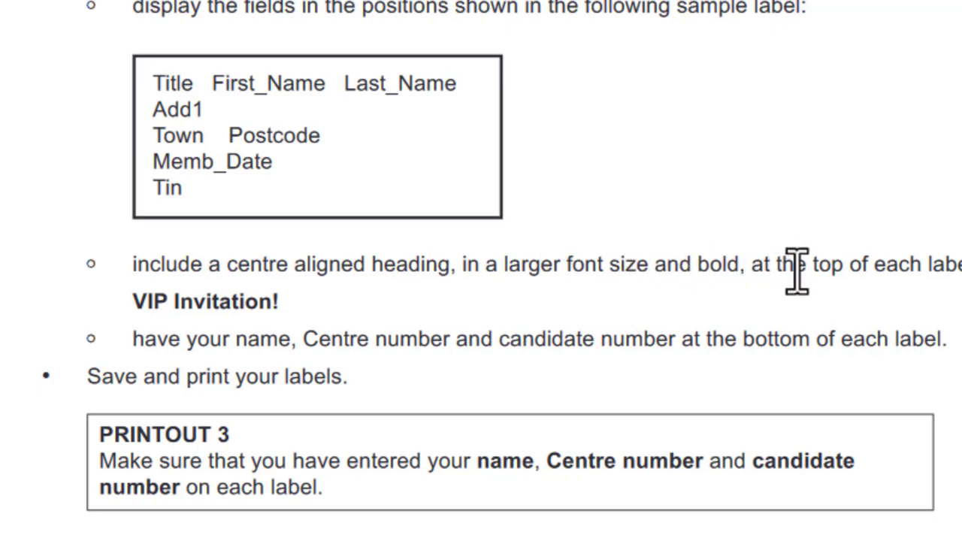
left_click_drag(137, 302, 294, 321)
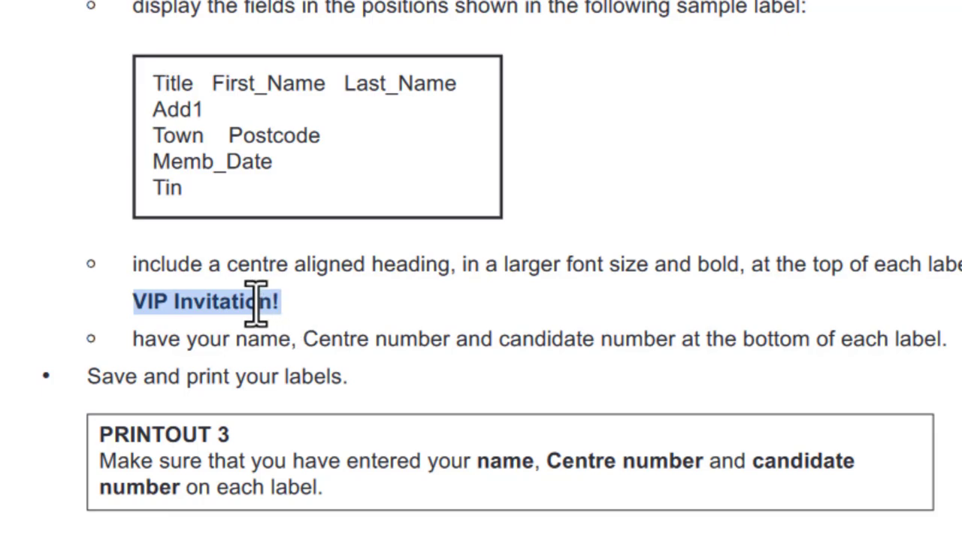
right_click(255, 303)
left_click(286, 331)
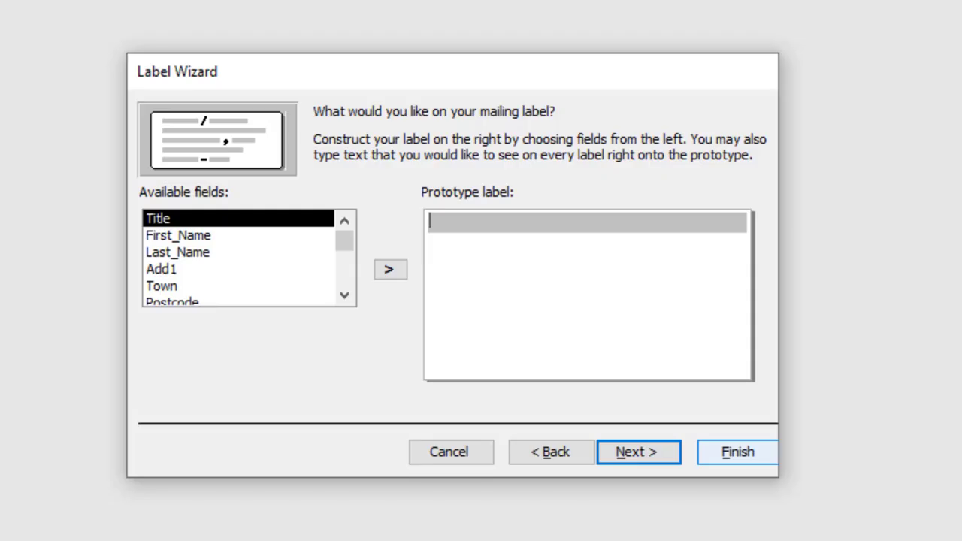
left_click(499, 255)
key("ctrl+v")
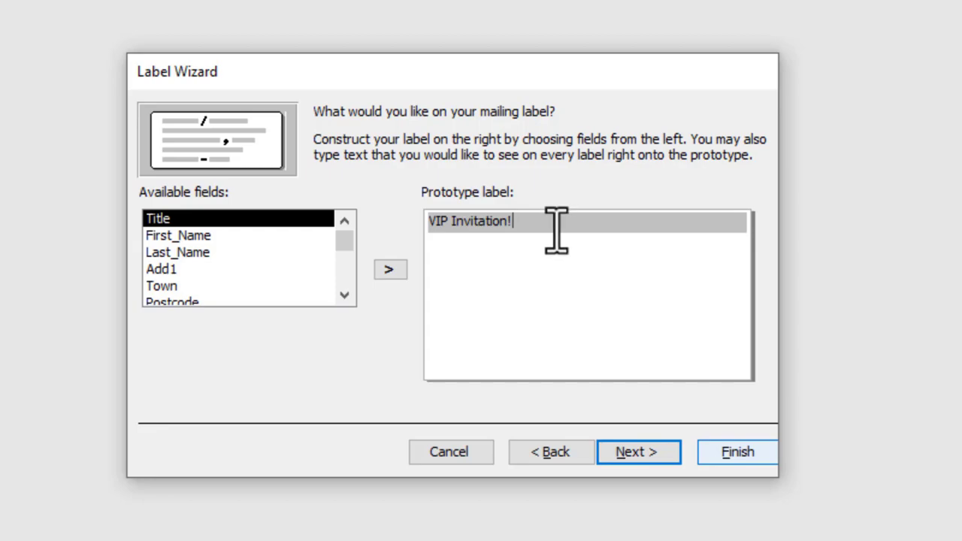
- Add the Title, First_Name and Last_Name fields on the prototype label's second line, following the exam paper's sample label
key("Return")
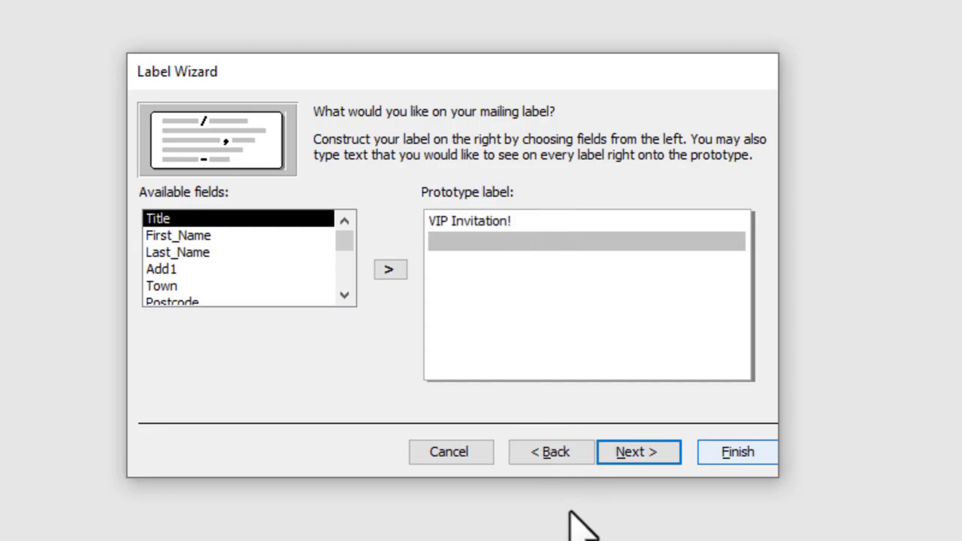
left_click(496, 537)
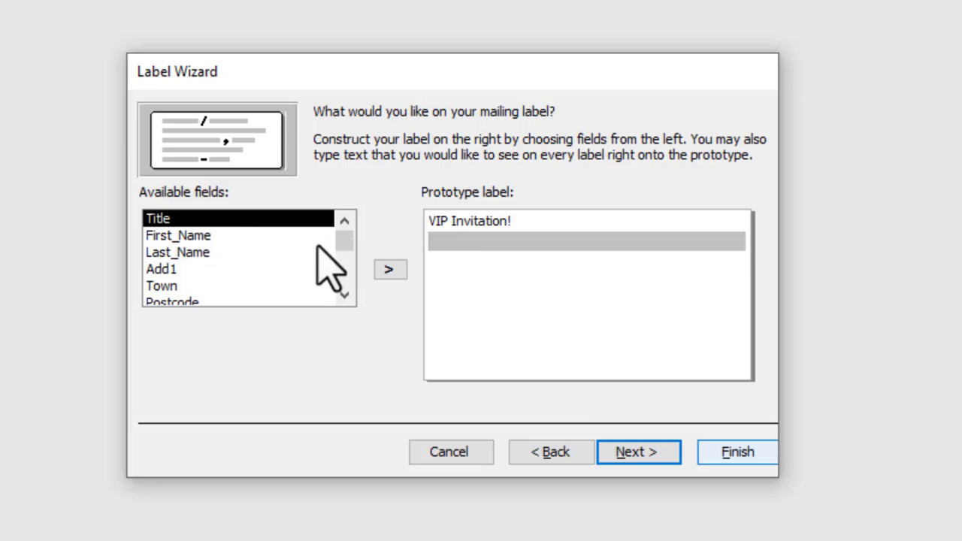
left_click(389, 270)
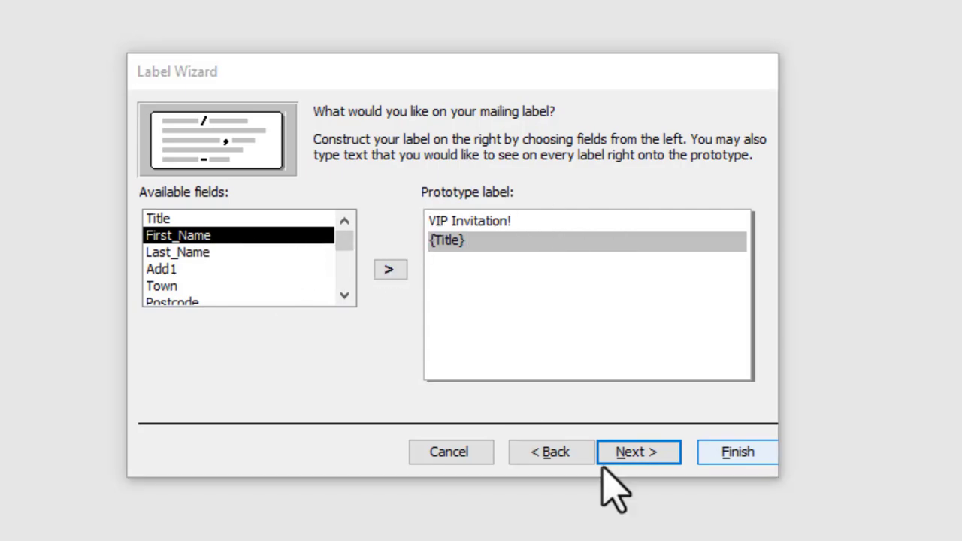
left_click(420, 538)
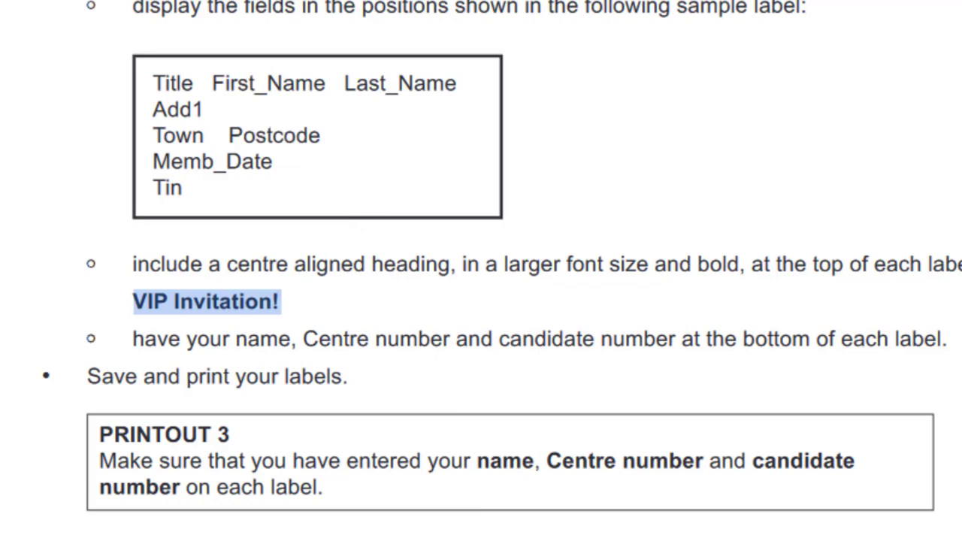
left_click(466, 538)
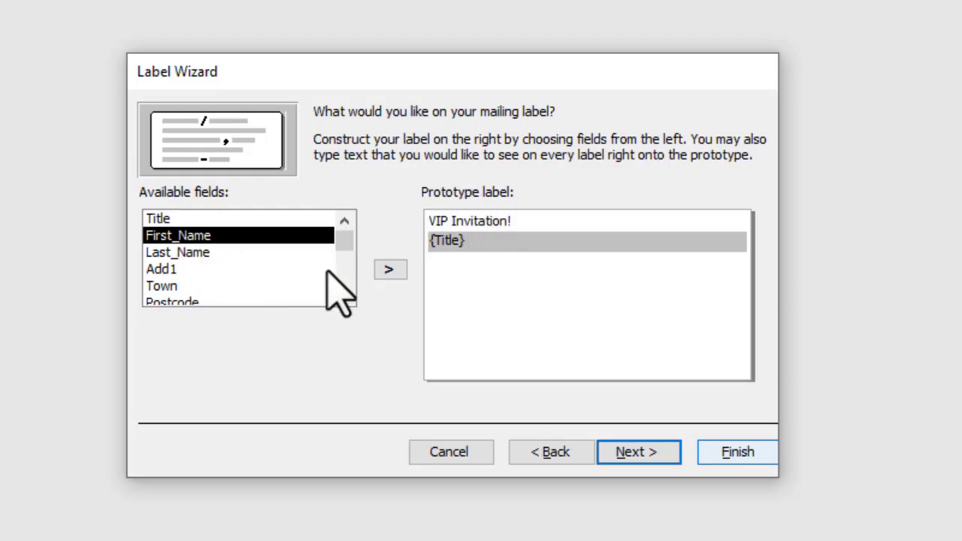
left_click(397, 269)
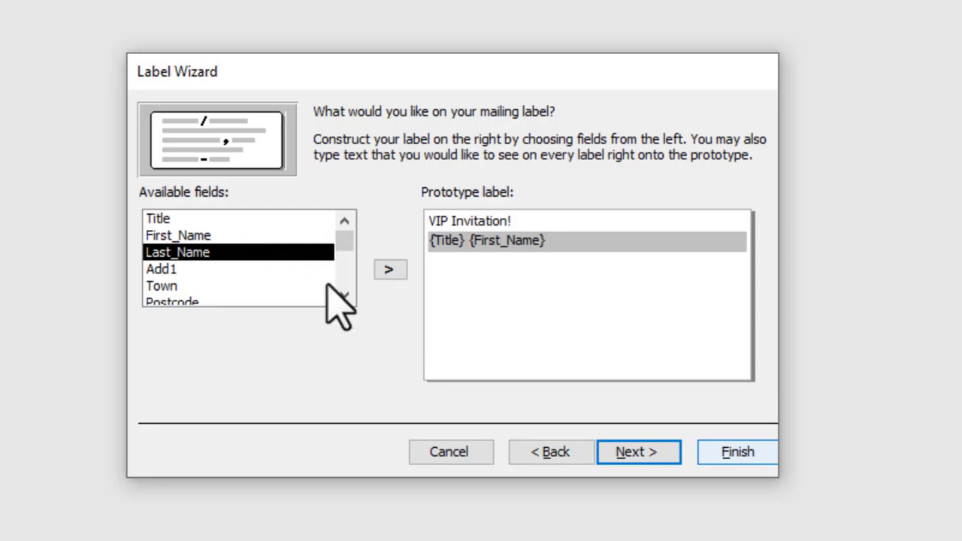
left_click(391, 269)
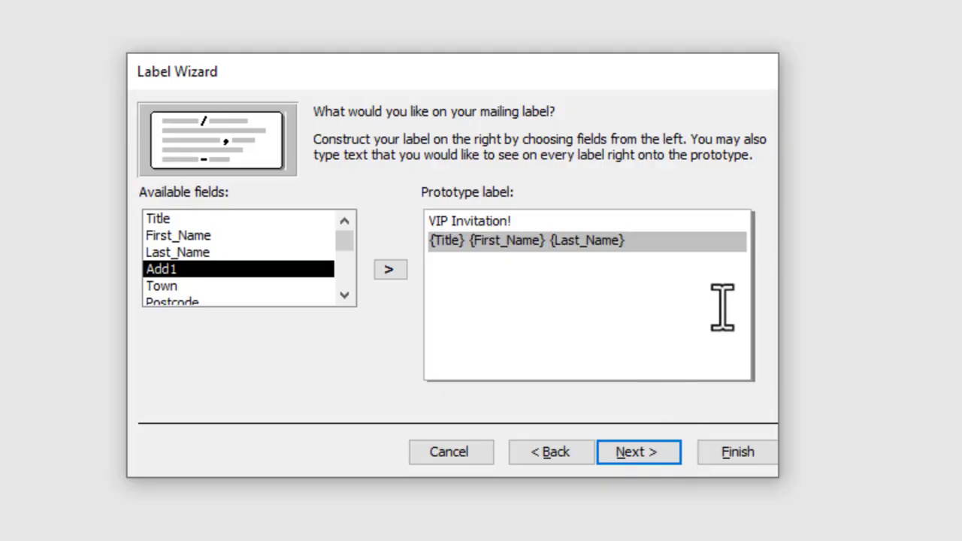
- Place Add1 on the prototype label's third line and Town with Postcode on the fourth, and begin a fifth line
key("Return")
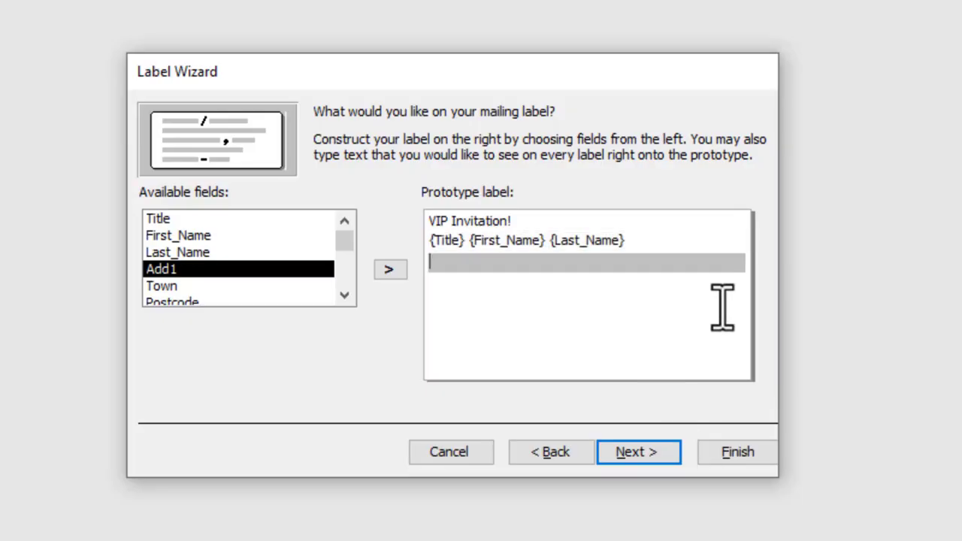
left_click(390, 270)
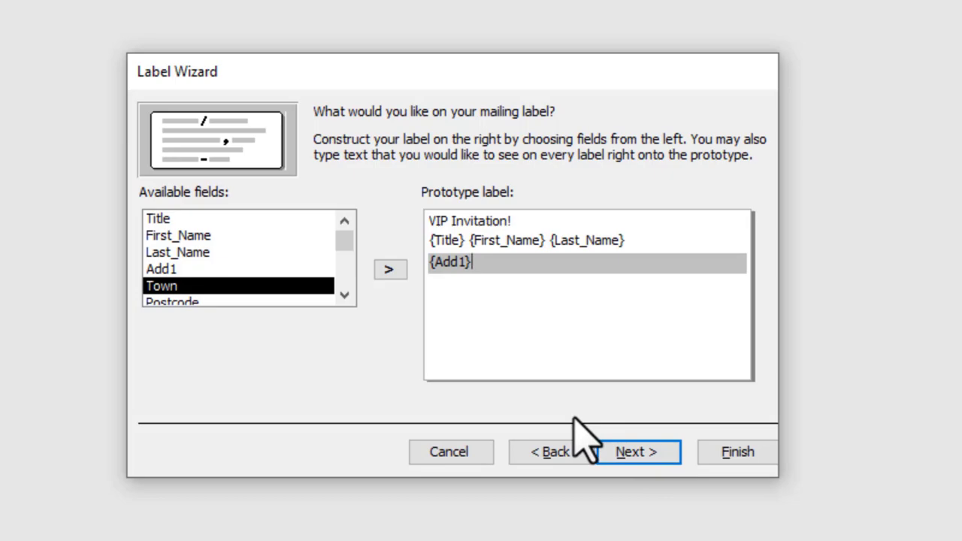
key("Return")
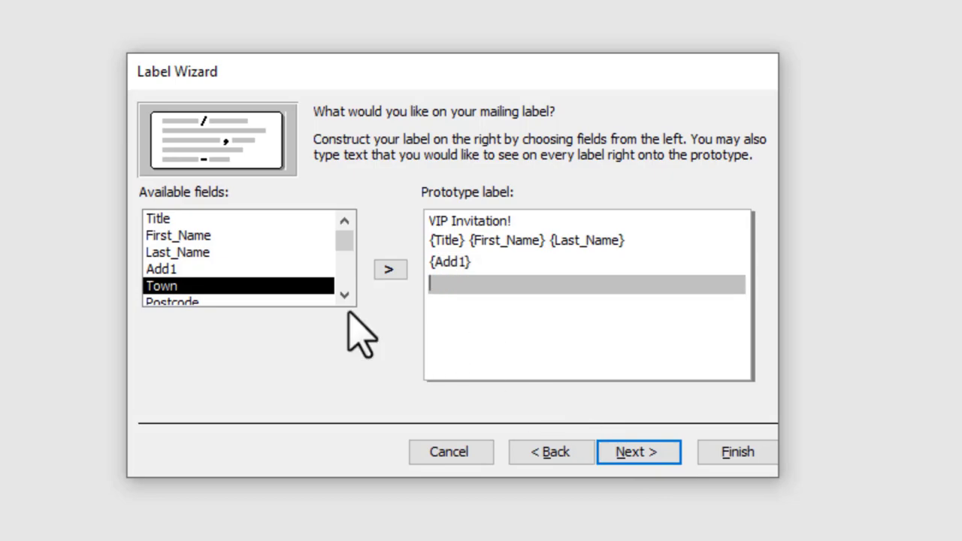
left_click(392, 270)
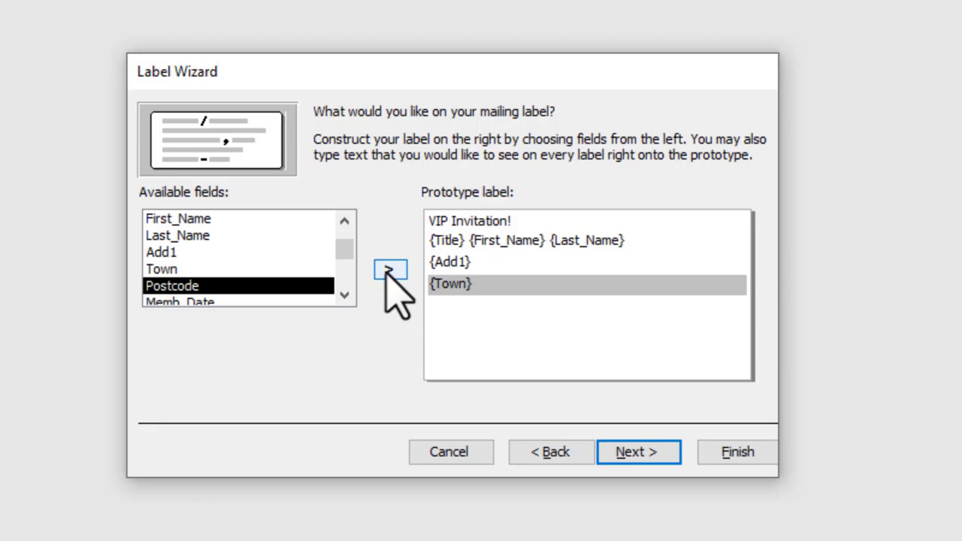
left_click(404, 267)
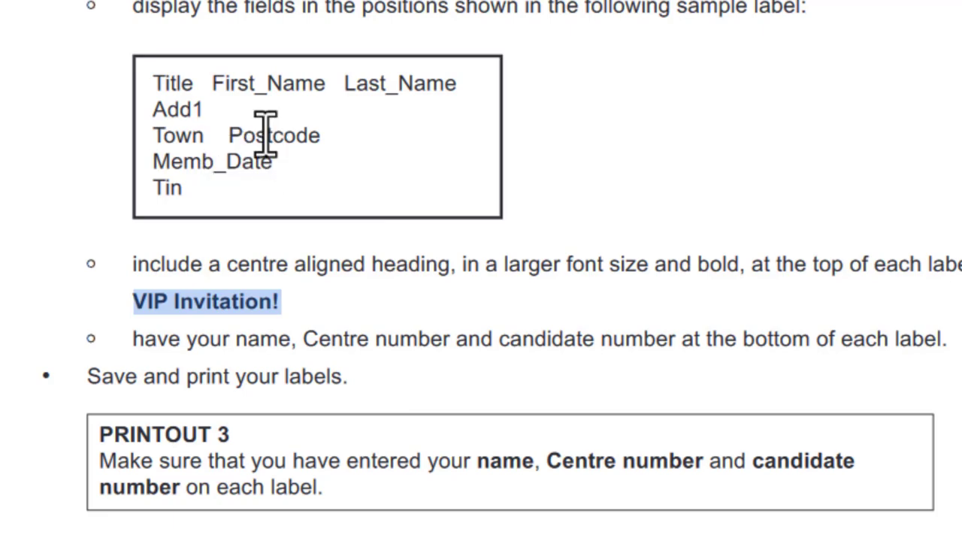
left_click(297, 167)
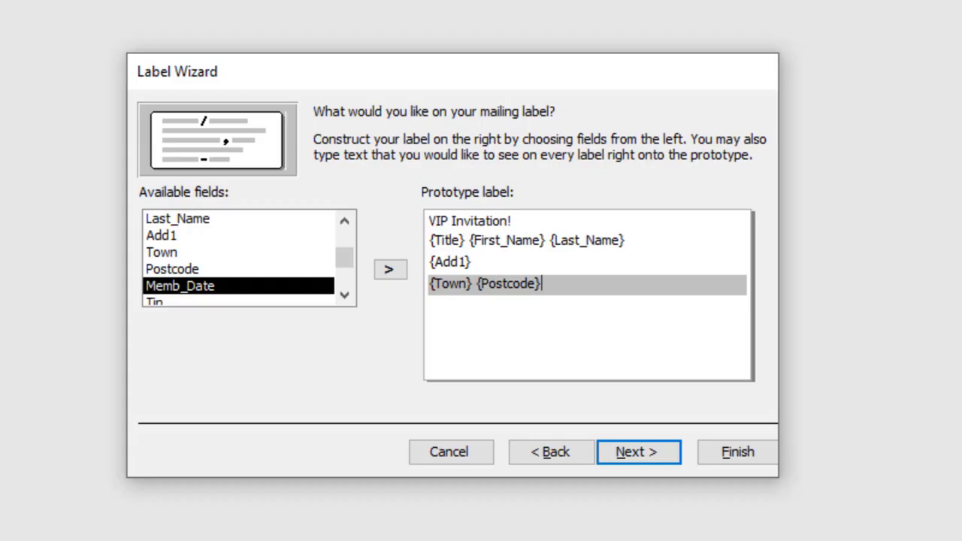
key("Return")
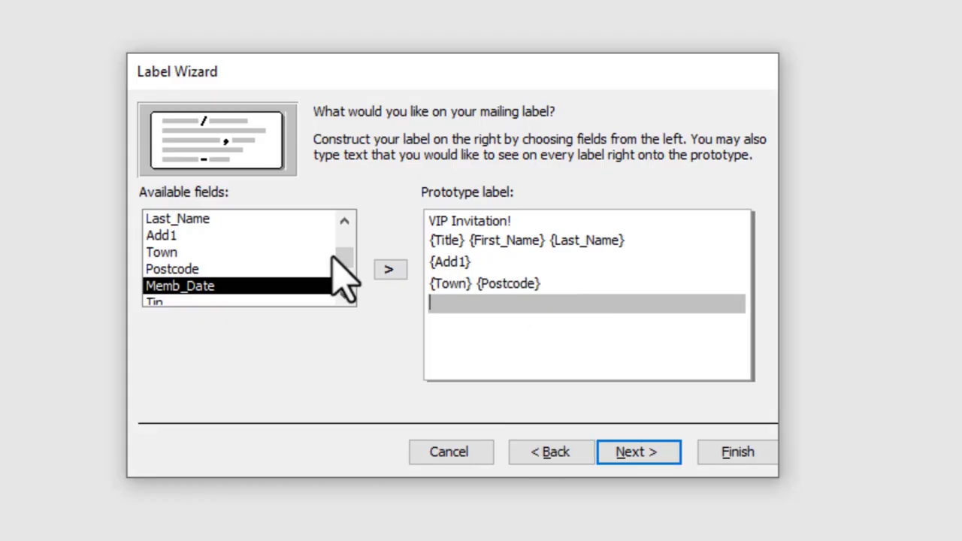
- Add the Memb_Date field on the prototype label's fifth line and Tin on the sixth
left_click(390, 269)
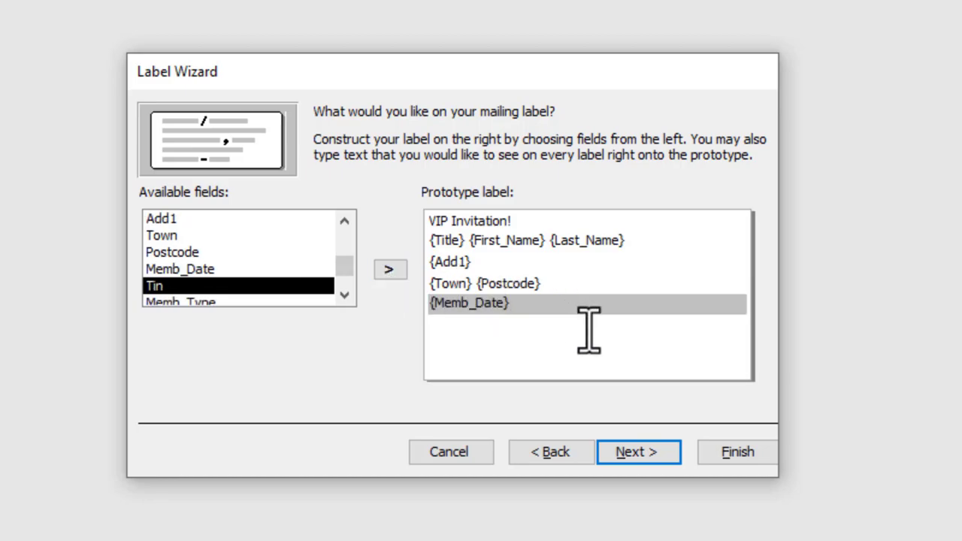
key("Return")
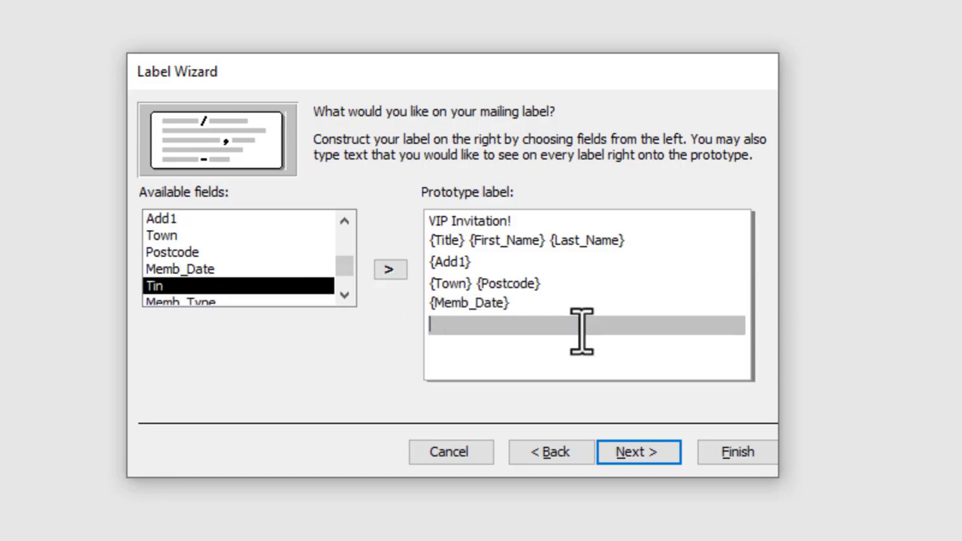
left_click(389, 270)
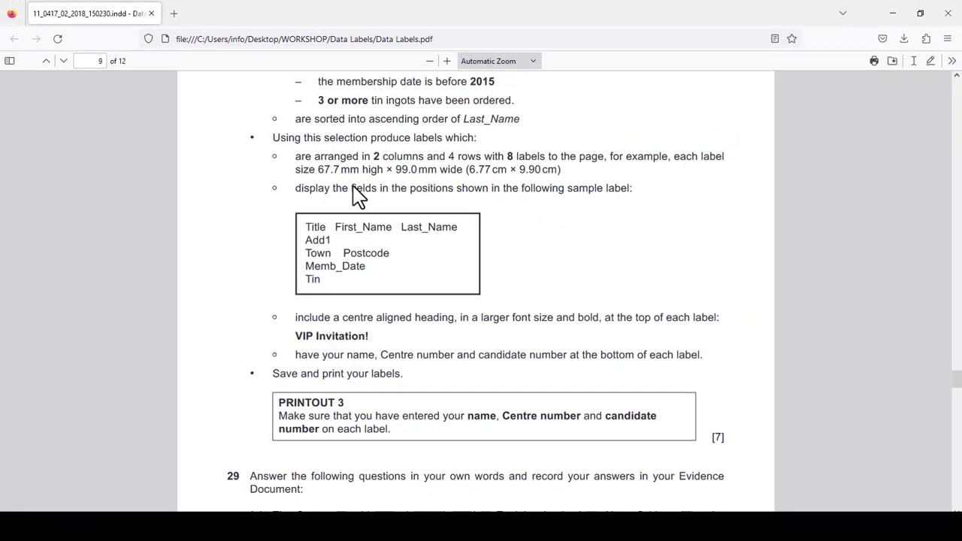
- Recheck question 28 in the exam paper, and enter the candidate's name, Centre number and candidate number as the prototype label's last line
scroll(349, 188, "up", 2)
left_click_drag(320, 124, 496, 123)
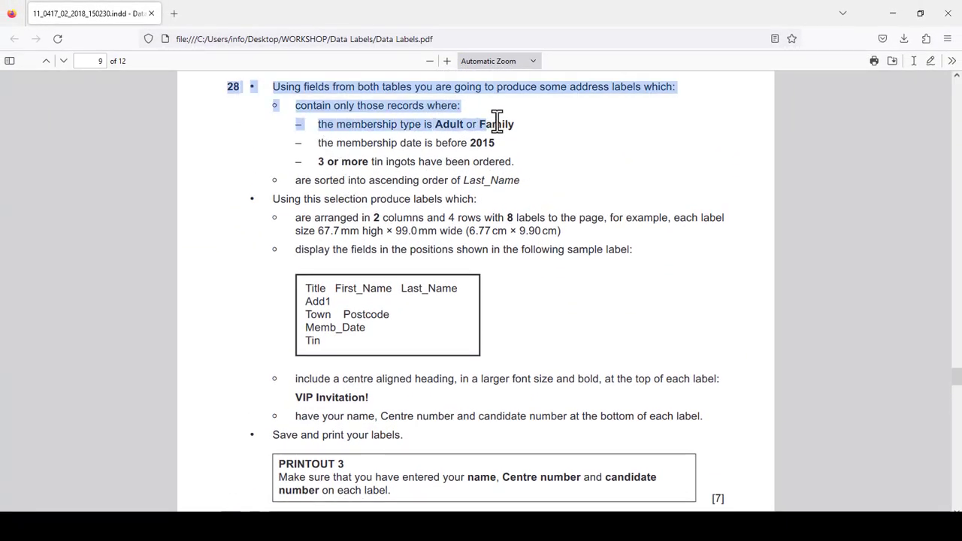
left_click(530, 143)
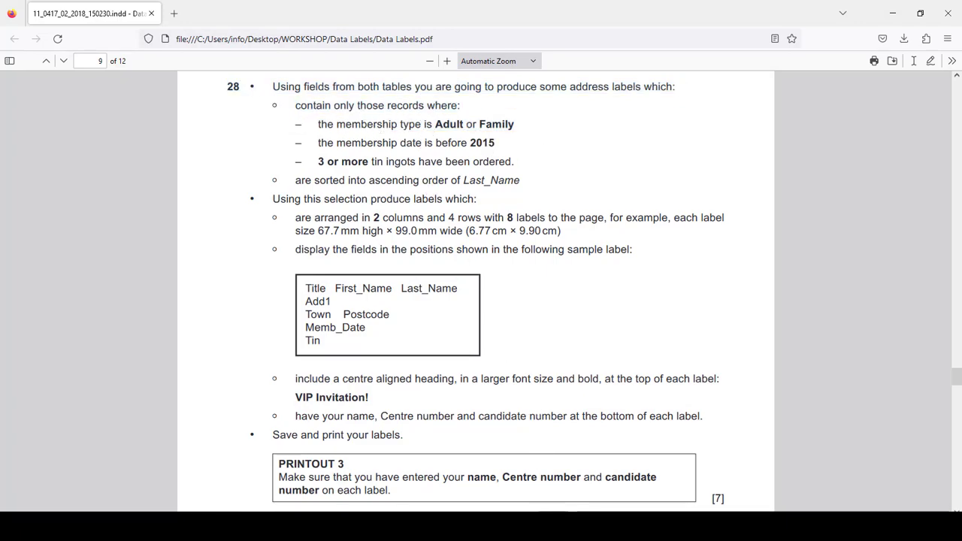
key("alt+Tab")
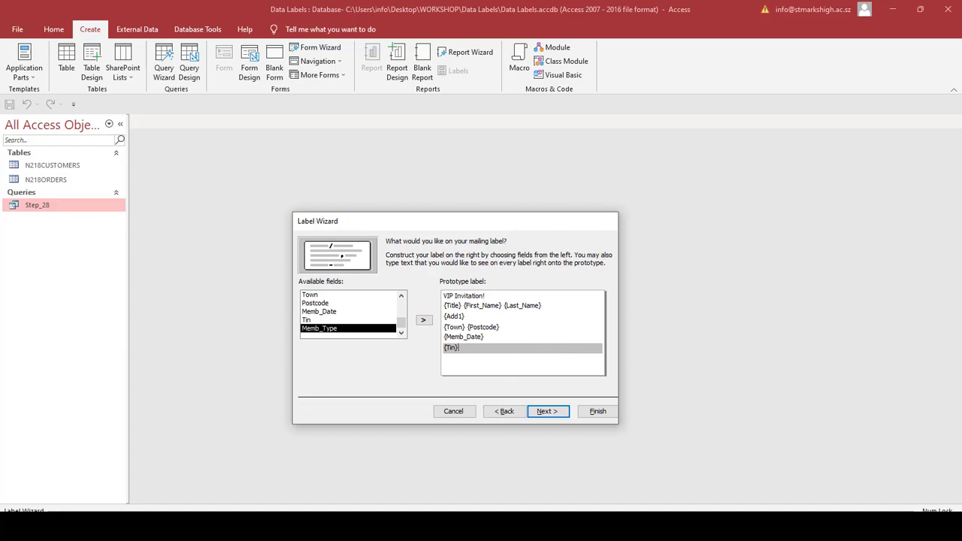
key("alt+Tab")
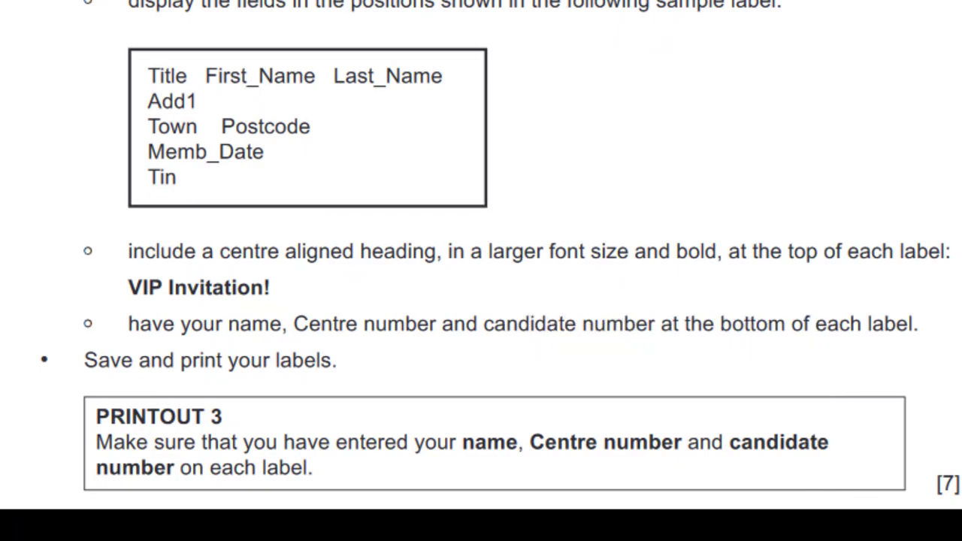
key("alt+Tab")
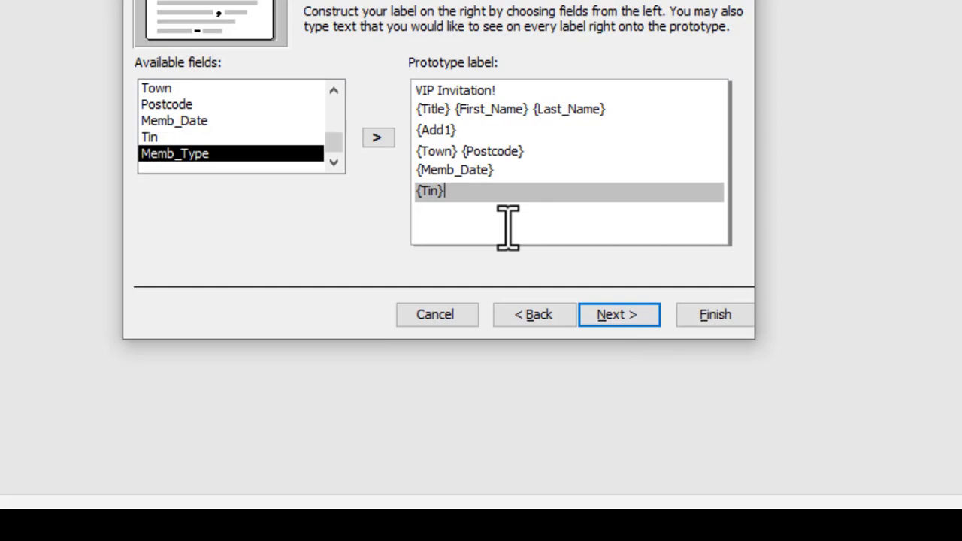
key("Return")
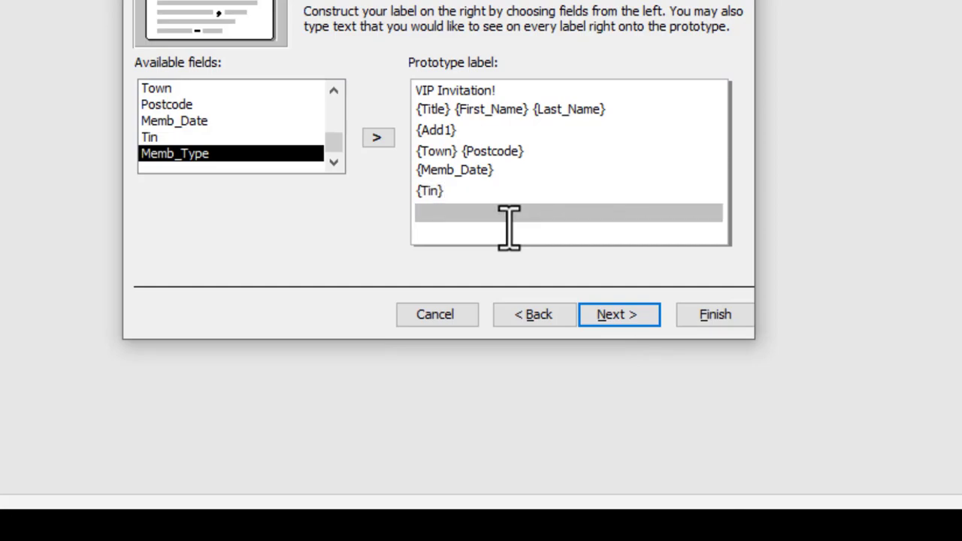
key("Return")
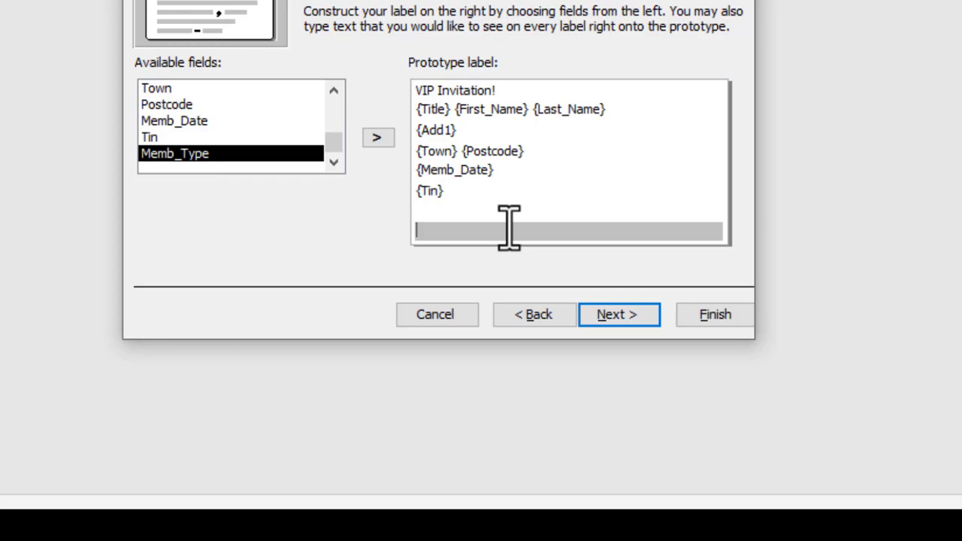
left_click(429, 214)
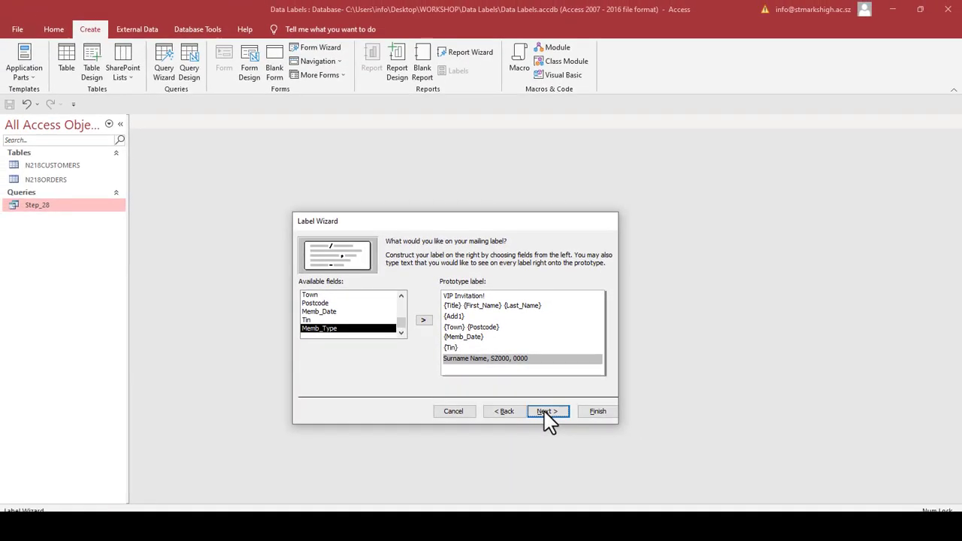
left_click(588, 316)
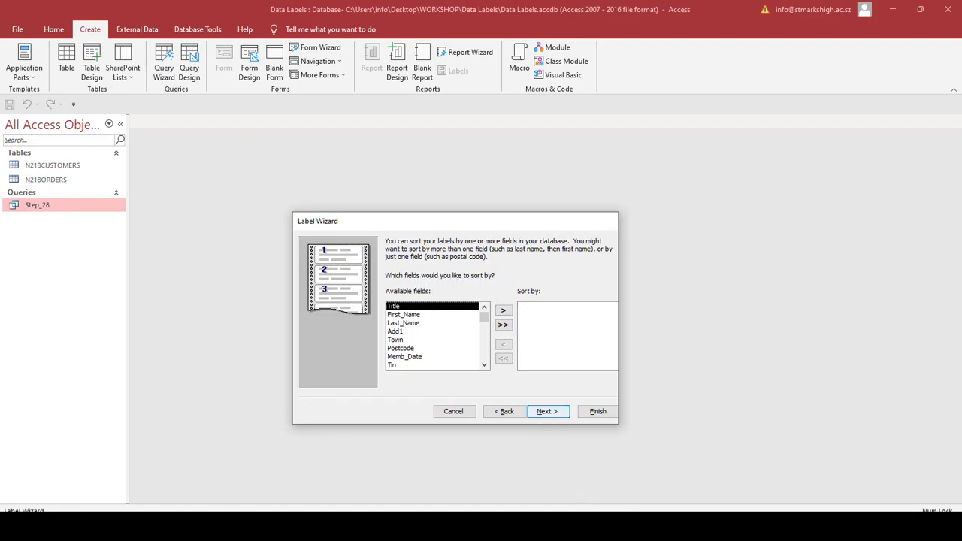
- Check the sort requirement in the exam paper and sort the labels by Last_Name
left_click(517, 526)
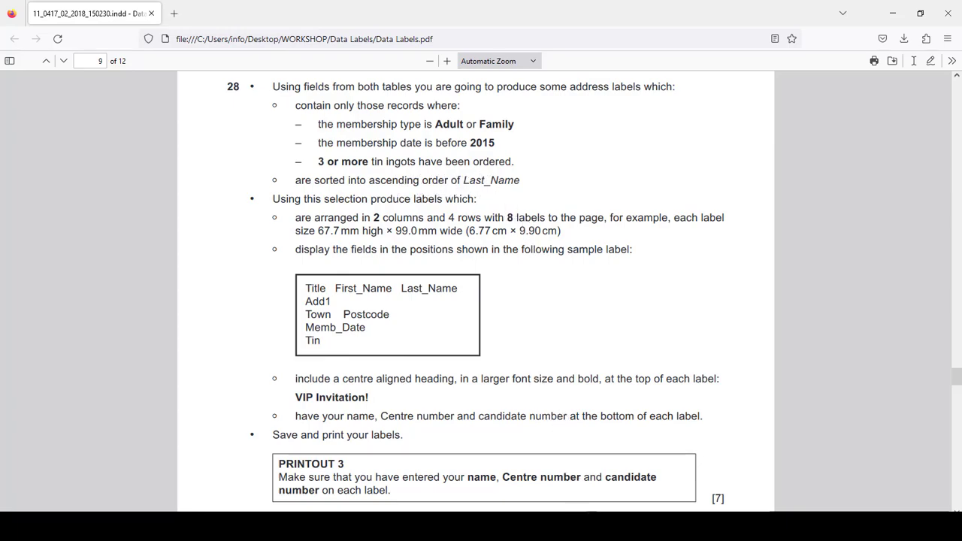
left_click(592, 526)
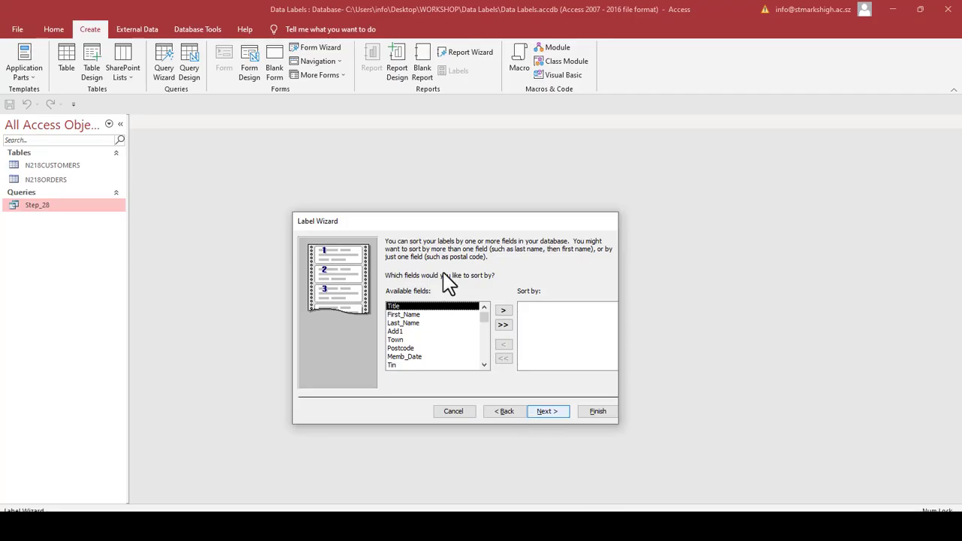
left_click(406, 325)
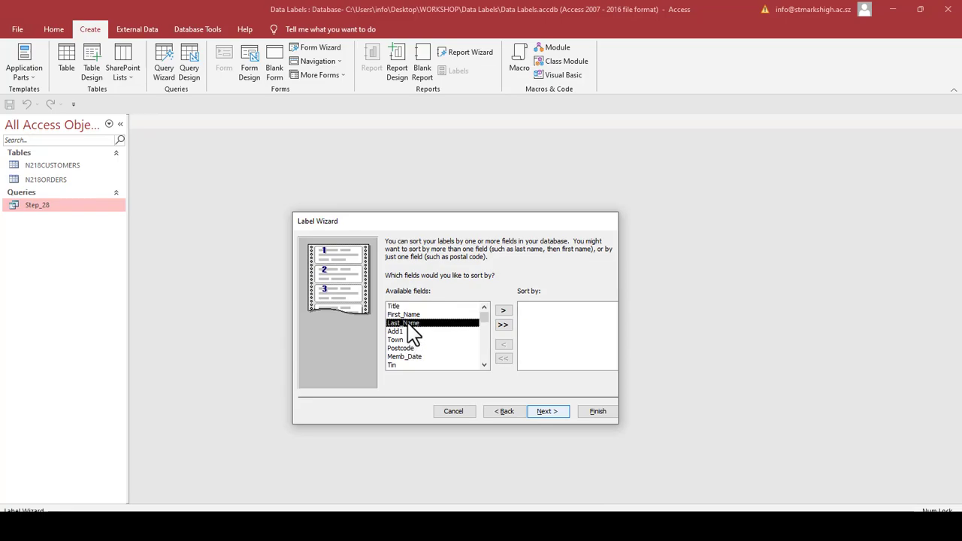
left_click(503, 310)
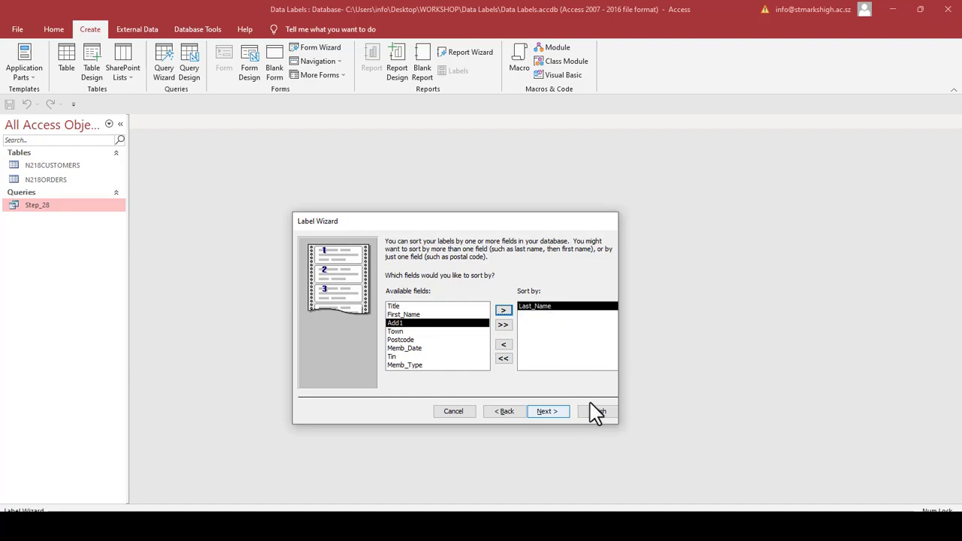
left_click(546, 413)
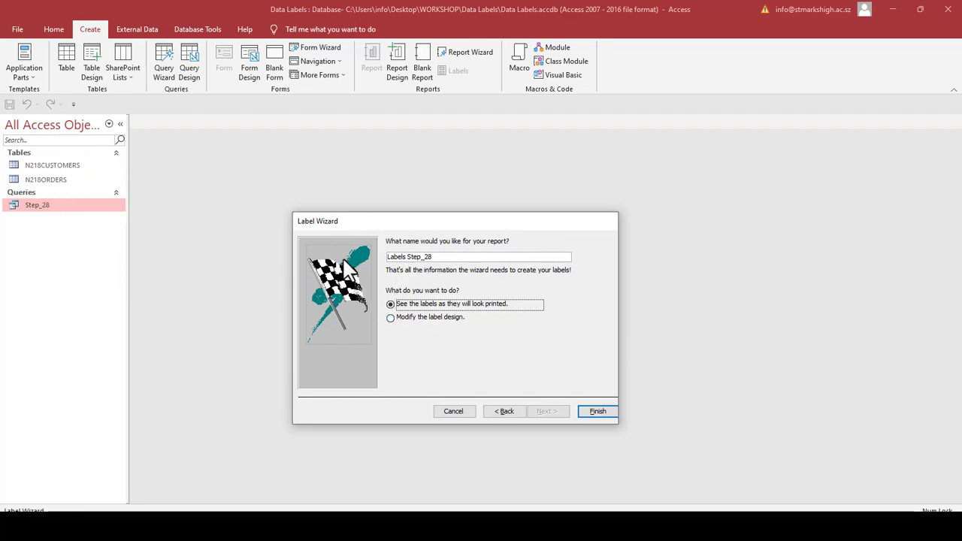
- Keep the report name Labels Step_28, choose to modify the label design, and finish the wizard
left_click(421, 317)
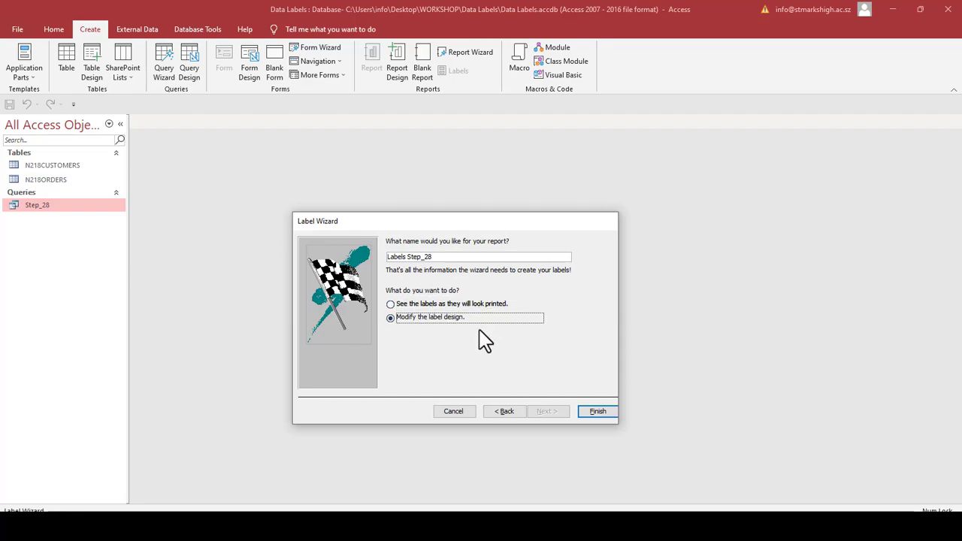
left_click(458, 303)
left_click(445, 322)
left_click(599, 413)
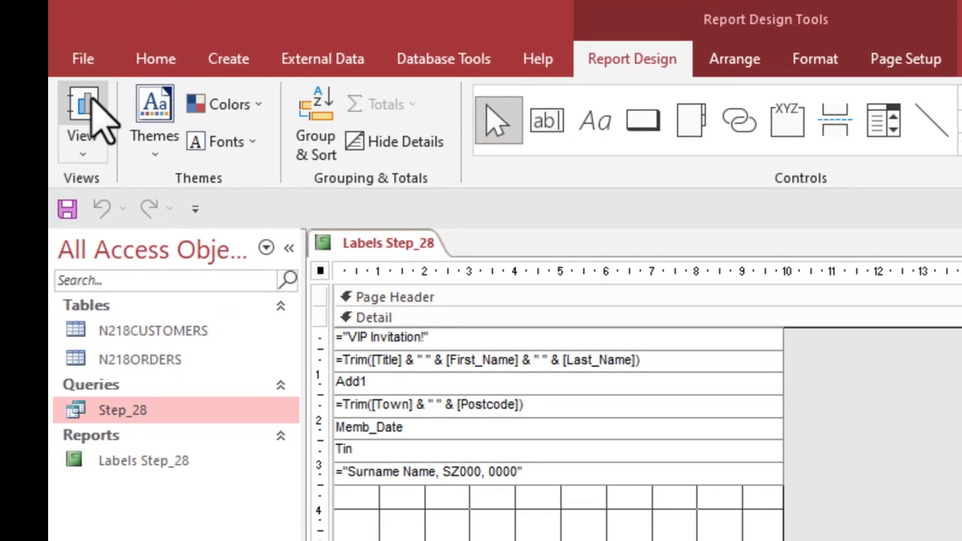
- View the label report in Report View and Print Preview, examining the column and row layout of the labels
left_click(89, 105)
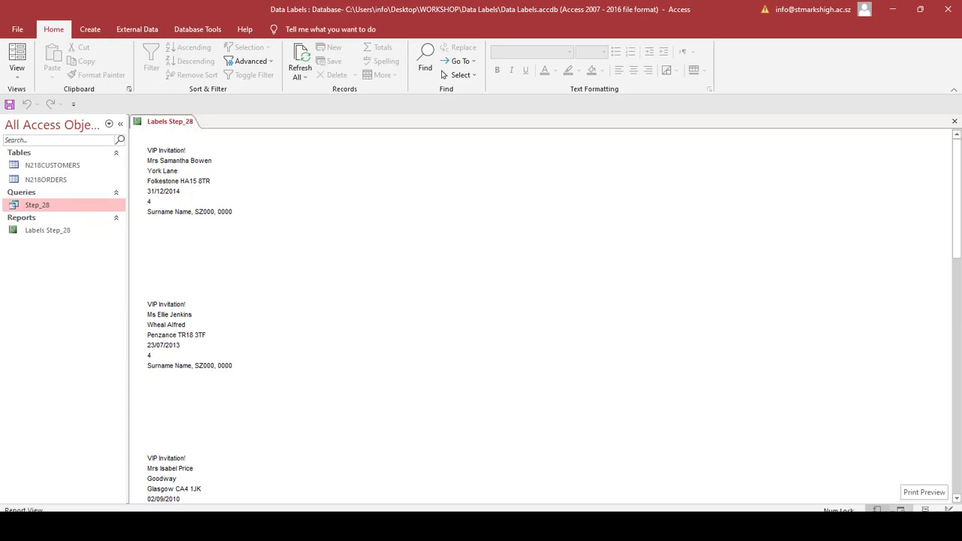
left_click(925, 510)
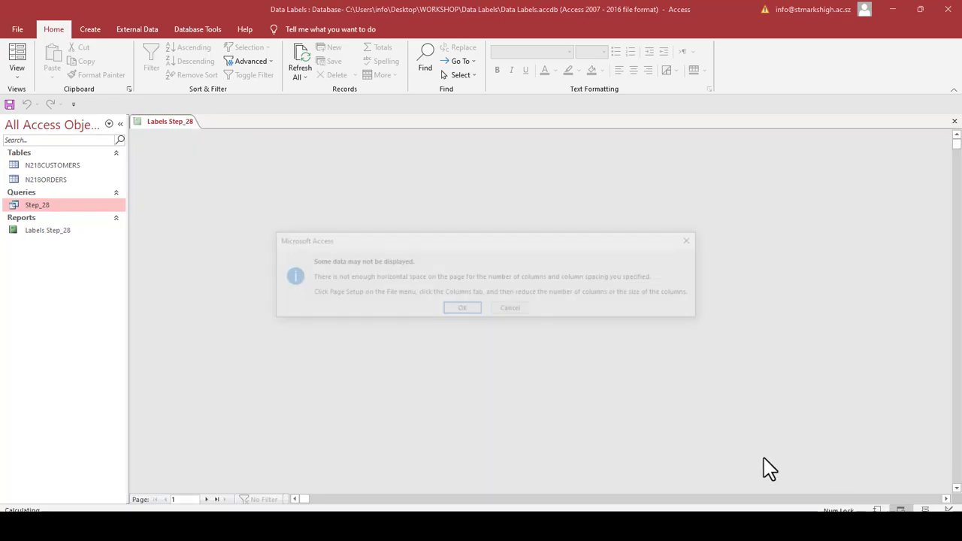
left_click(459, 309)
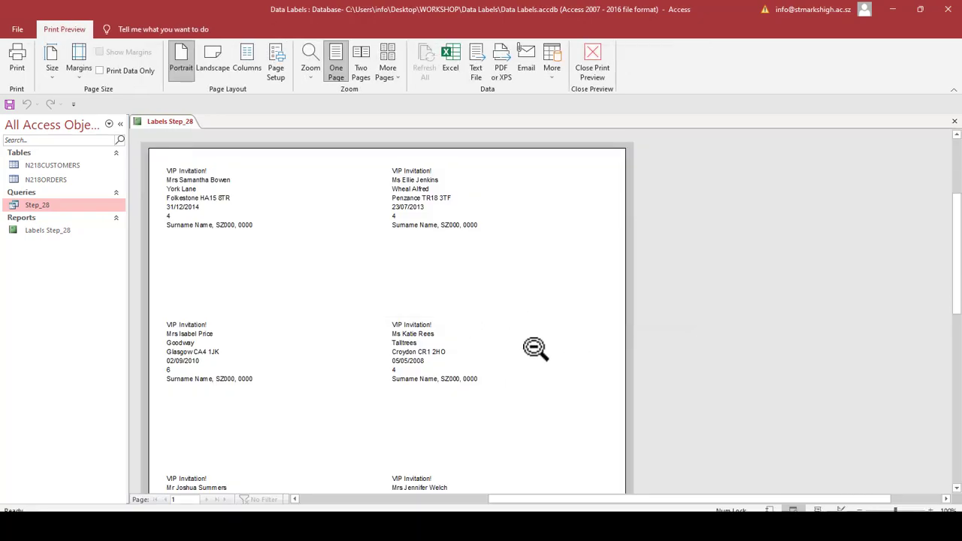
scroll(440, 327, "down", 3)
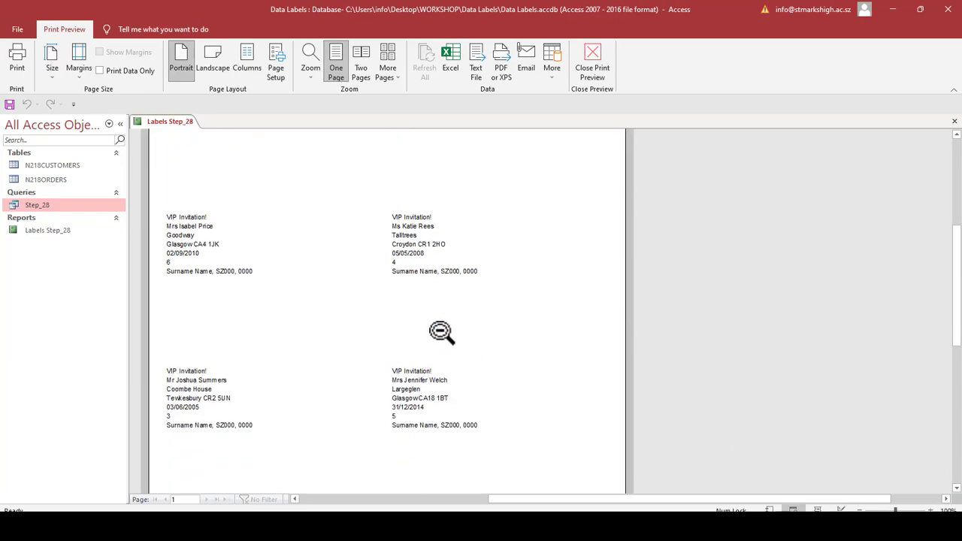
scroll(441, 332, "down", 6)
scroll(441, 331, "up", 9)
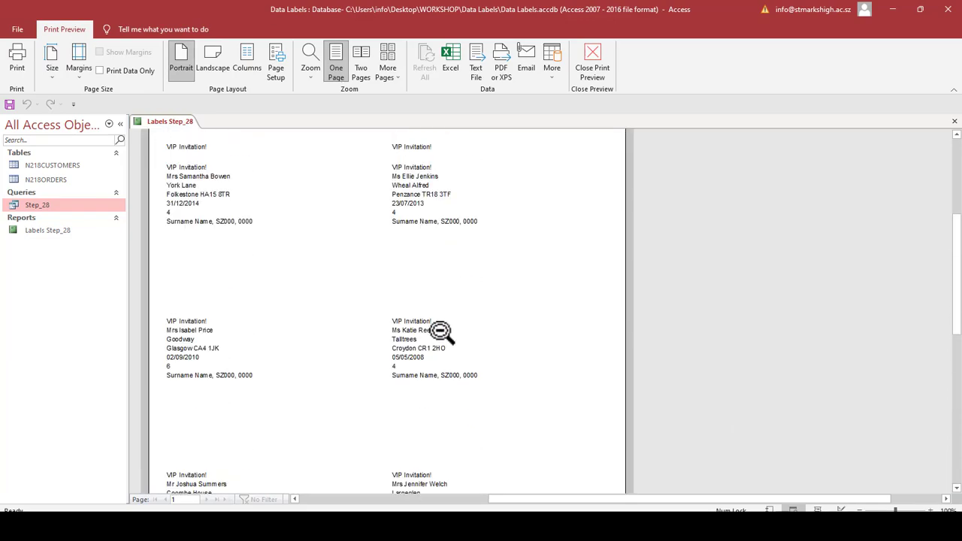
scroll(441, 330, "up", 5)
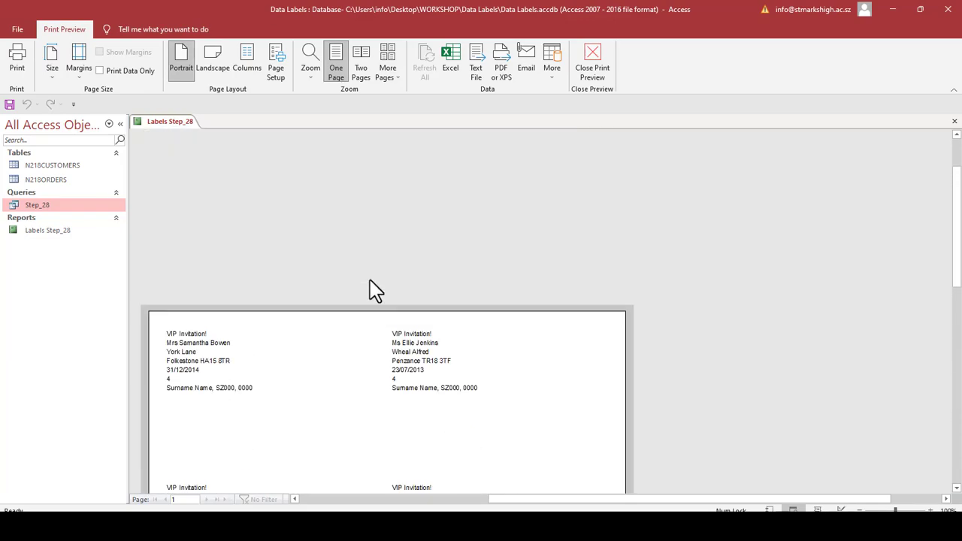
- Return the label report to Design View and centre-align the "VIP Invitation!" heading
right_click(162, 123)
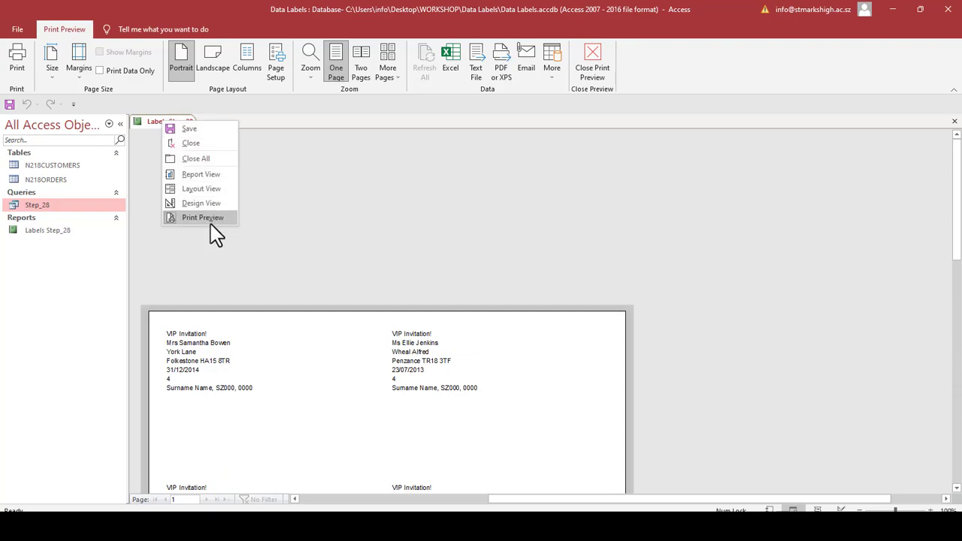
left_click(204, 202)
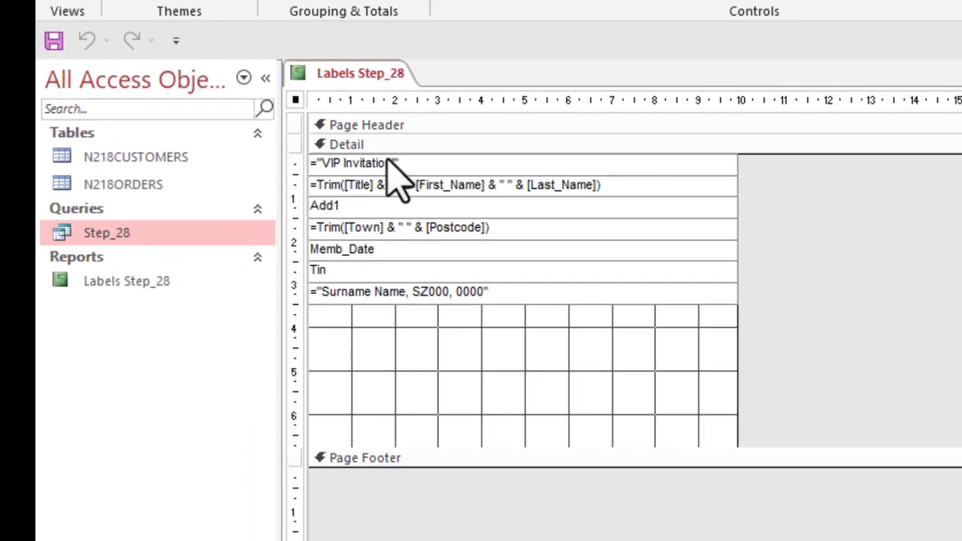
left_click(389, 164)
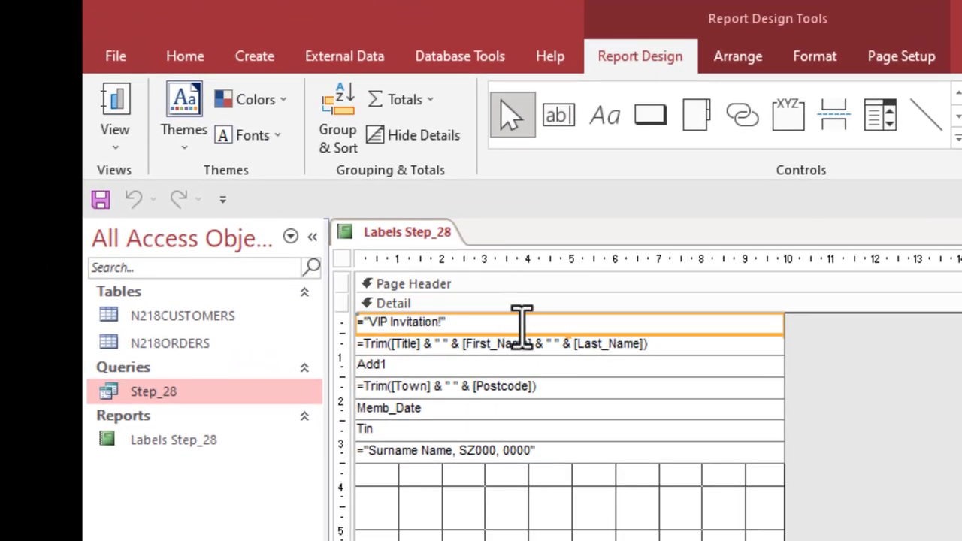
left_click(188, 54)
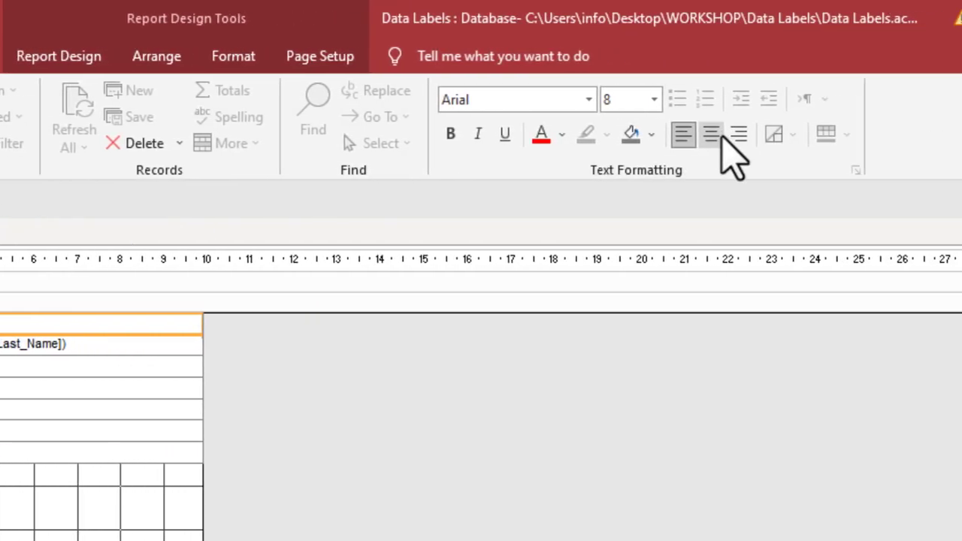
left_click(783, 136)
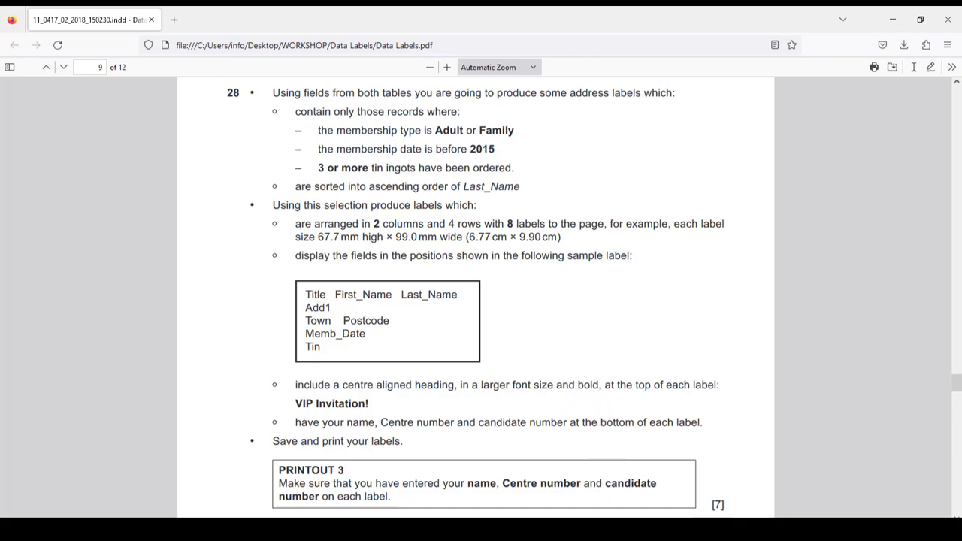
- Set the "VIP Invitation!" heading to font size 16 and bold, as the exam paper requires
left_click(601, 475)
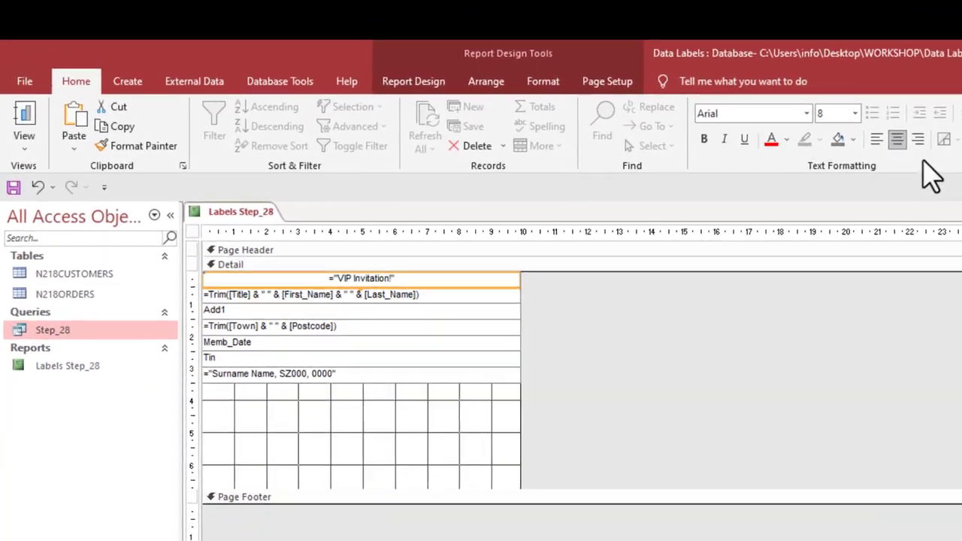
left_click(857, 114)
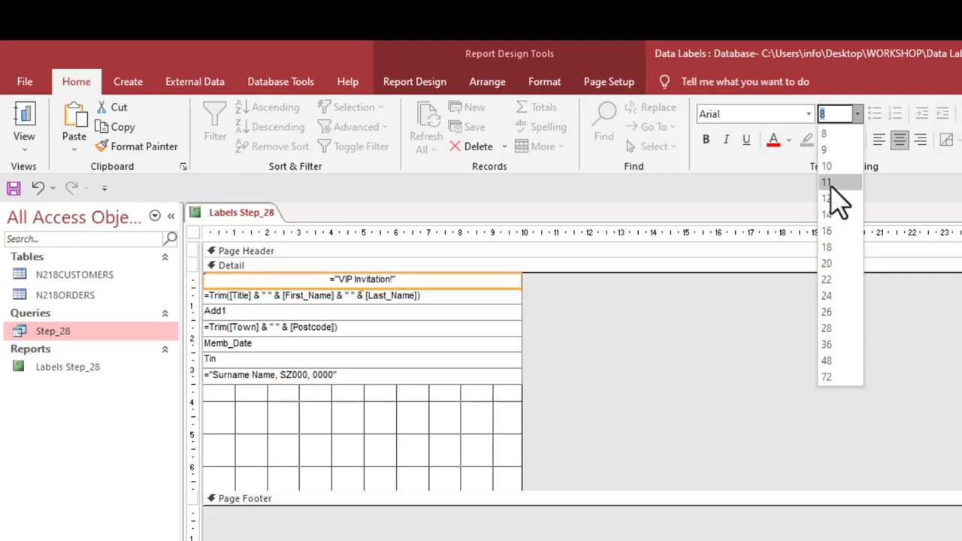
left_click(830, 232)
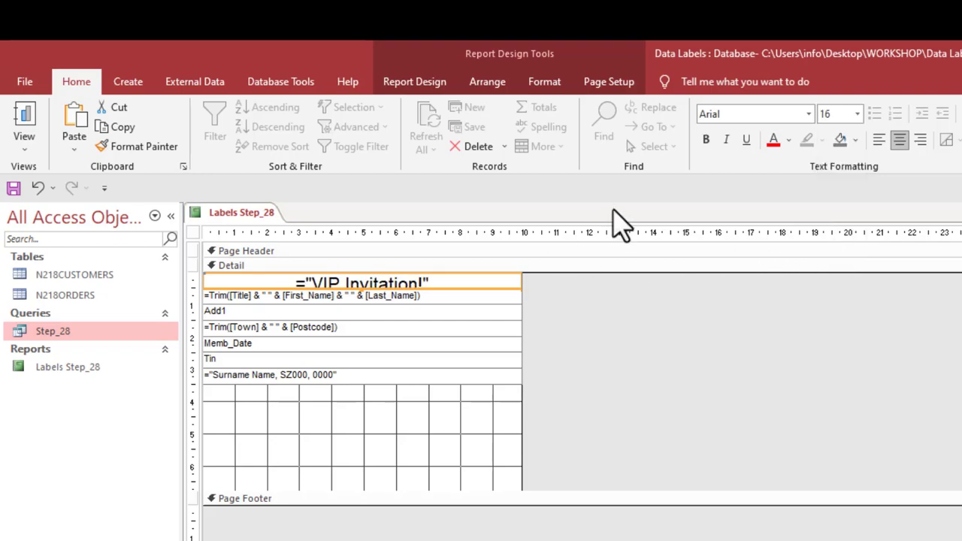
left_click(708, 143)
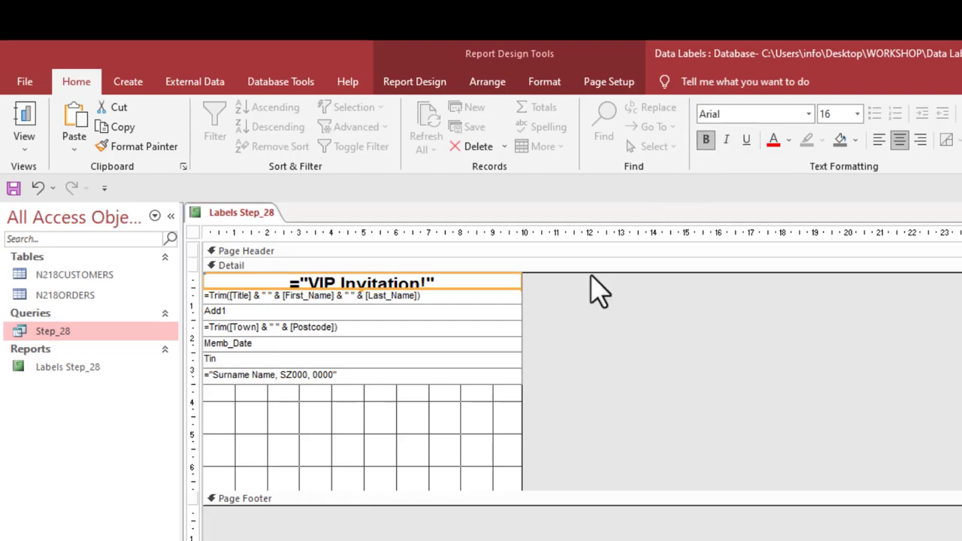
left_click(269, 410)
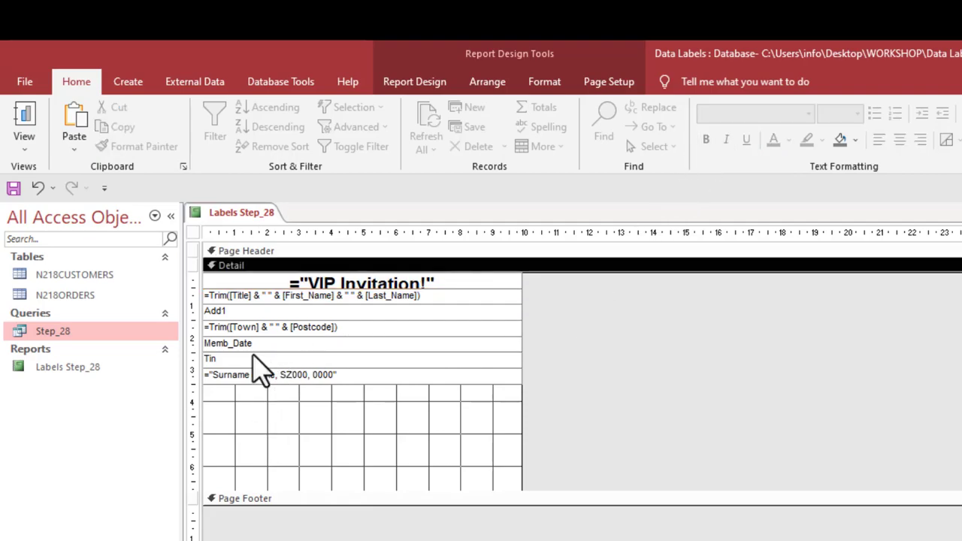
- Select the six detail fields from the name line to the Surname Name line and shift them slightly down from the "VIP Invitation!" heading
left_click(239, 296)
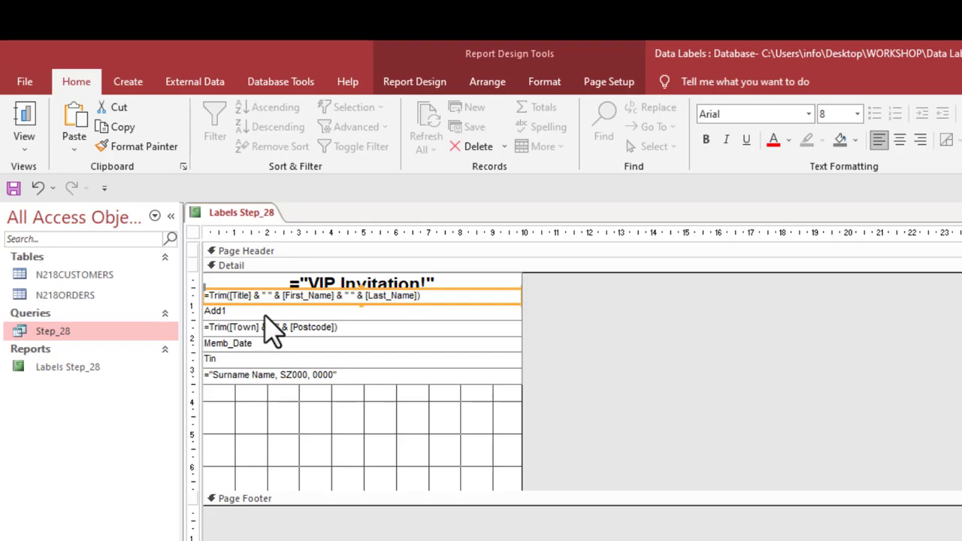
left_click(241, 313, "shift")
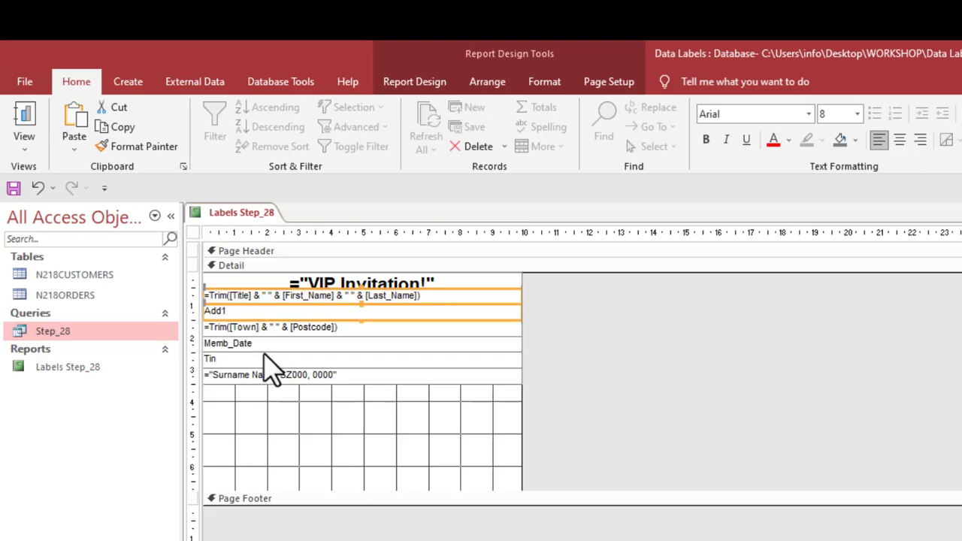
left_click(267, 329, "shift")
left_click(271, 348, "shift")
left_click(272, 362, "shift")
left_click(273, 375, "shift")
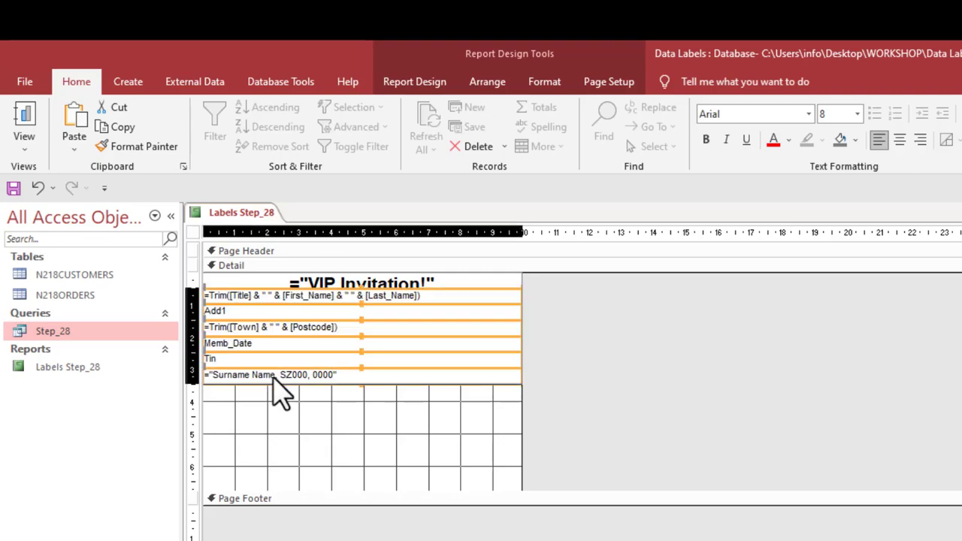
key("Down")
key("Down")
key("Down")
key("Down")
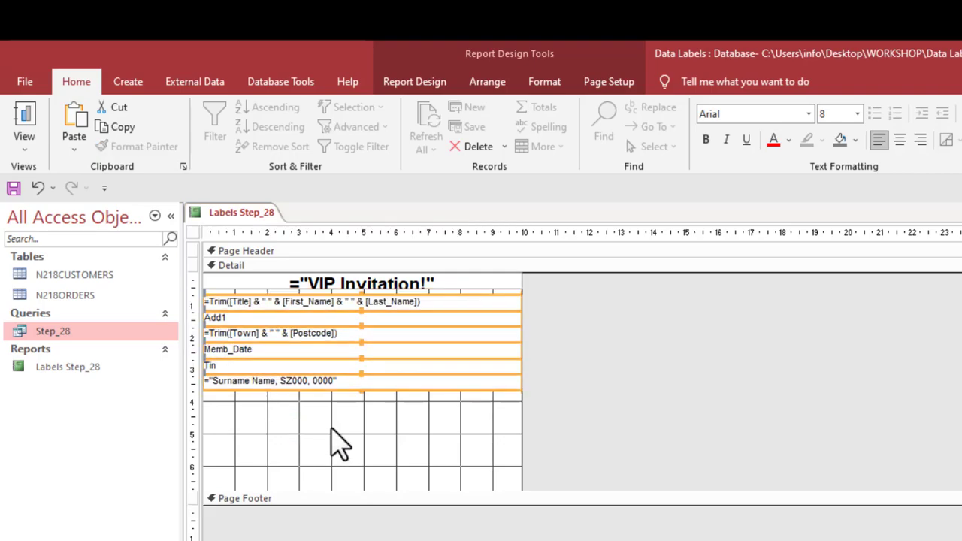
left_click(337, 472)
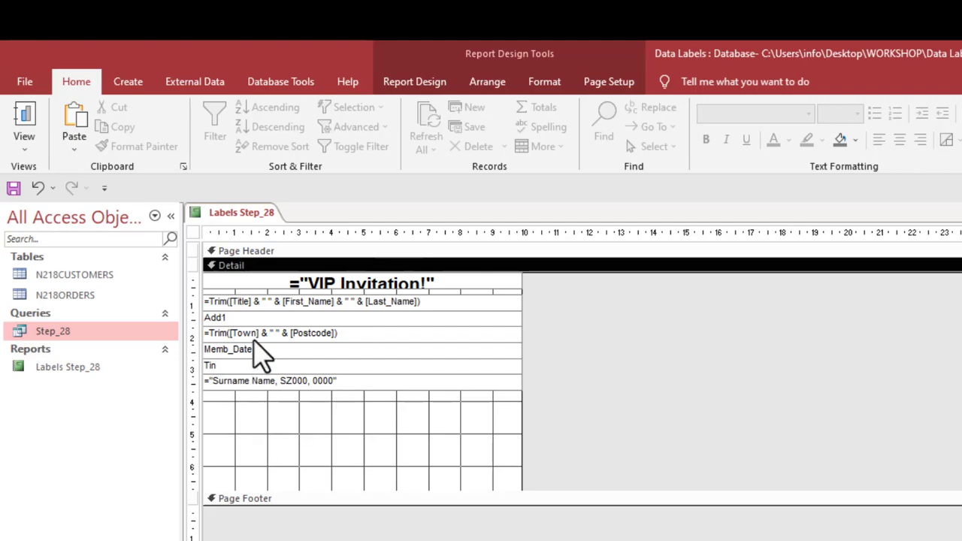
left_click_drag(258, 413, 316, 296)
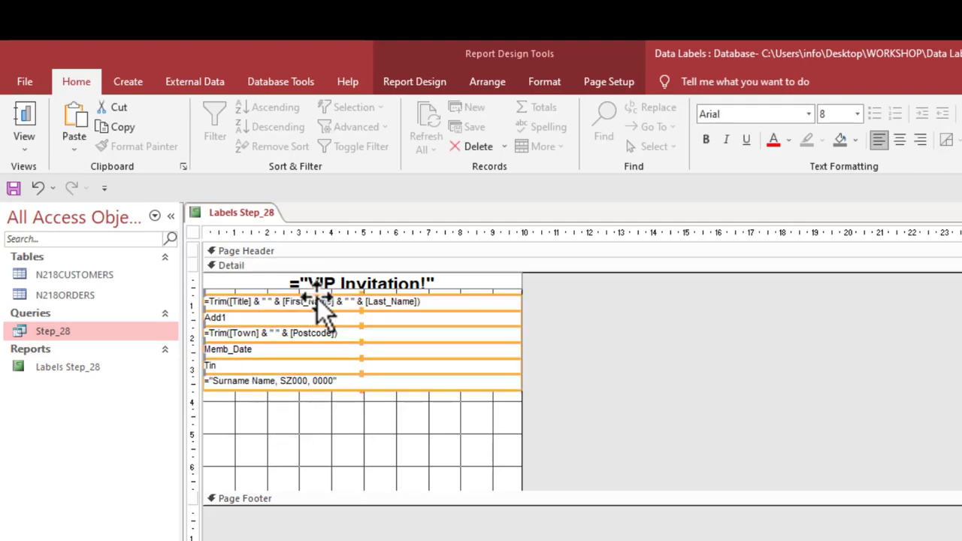
left_click(311, 468)
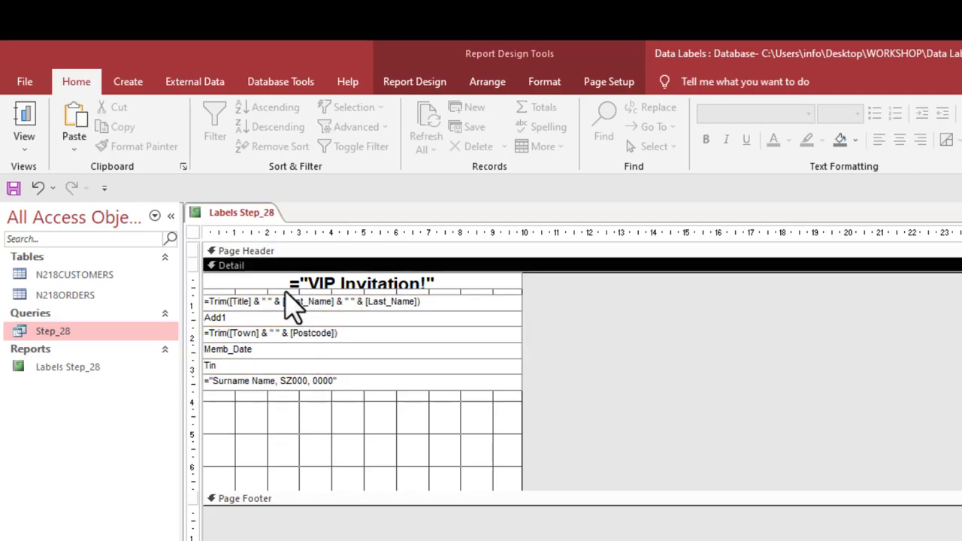
left_click(281, 303)
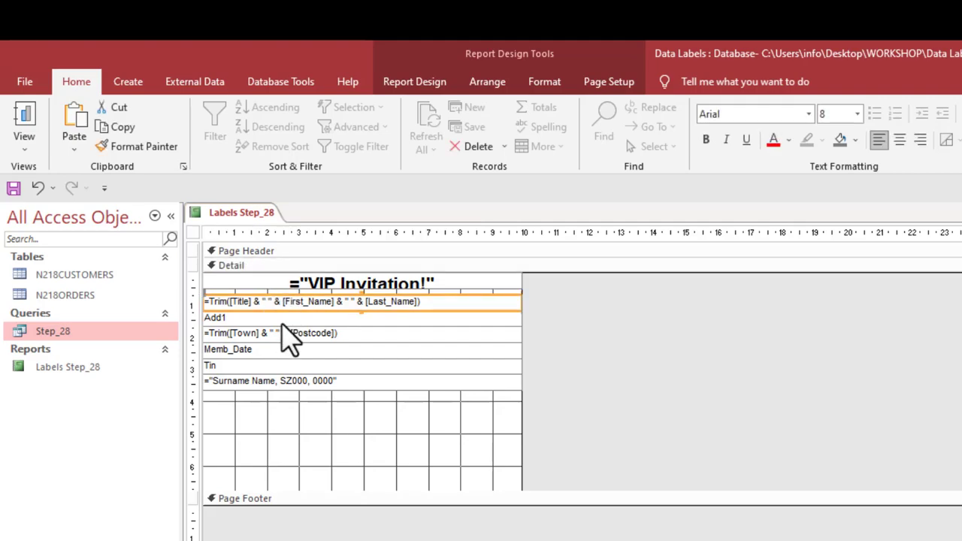
left_click(296, 425)
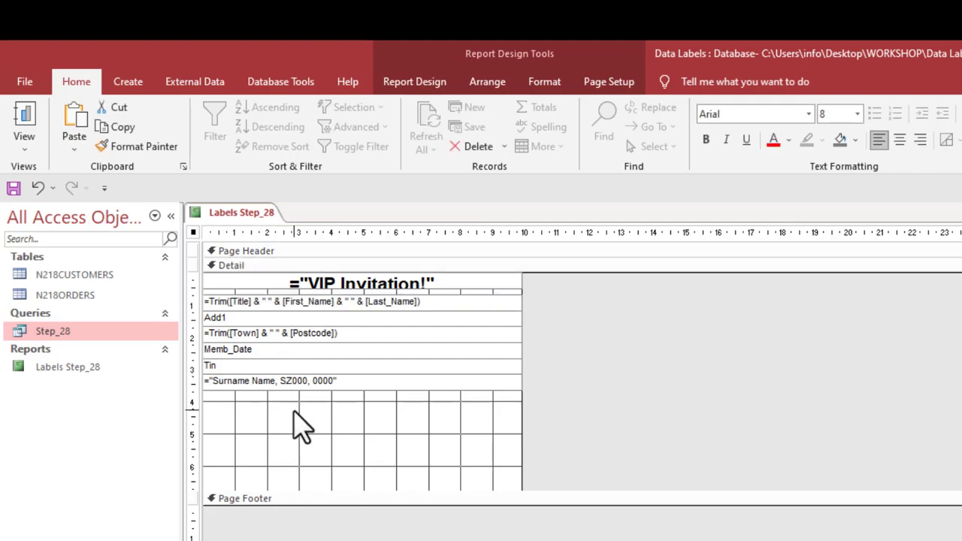
- Move the six fields below the heading together further down, so that the name line starts at about 1.3 cm in the Detail section
left_click_drag(259, 415, 311, 299)
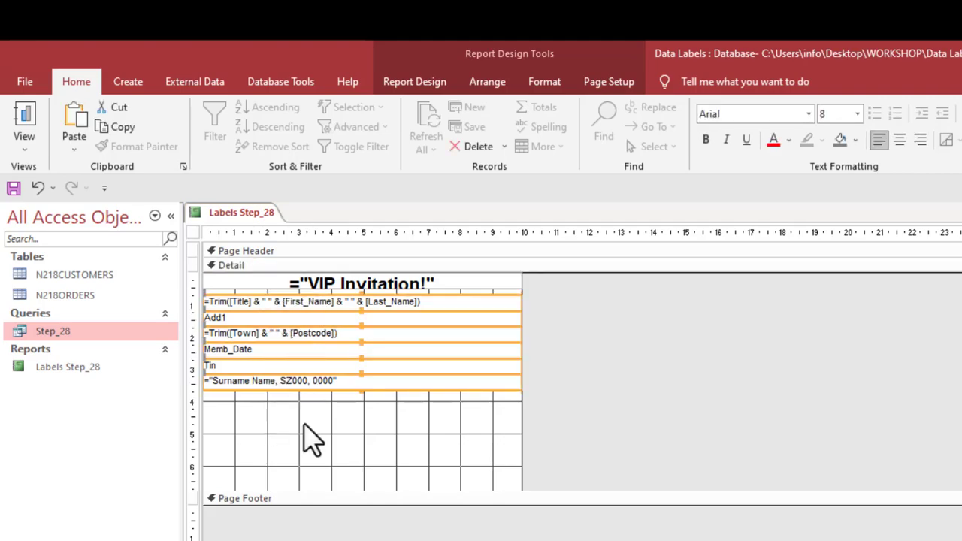
key("Down")
key("Down")
key("Down")
key("Down")
key("Down")
key("Down")
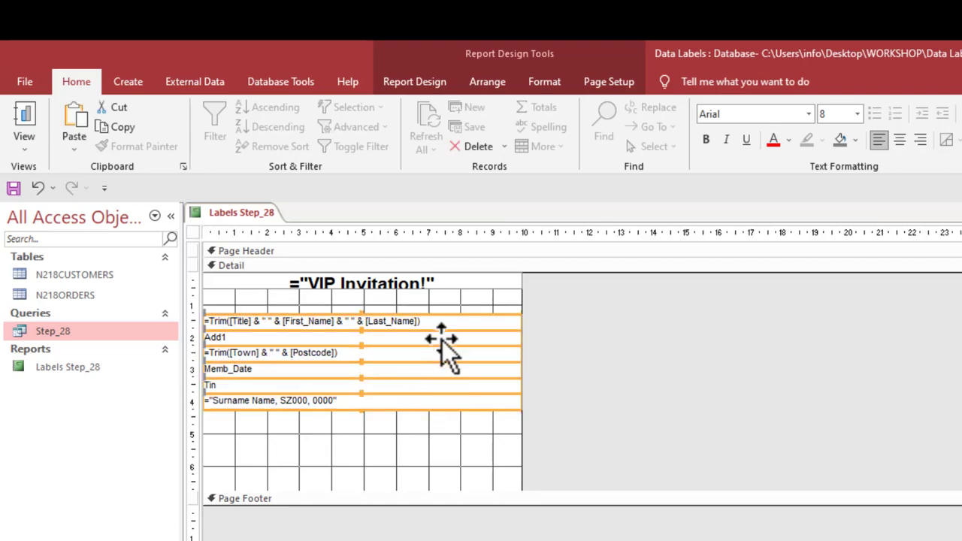
- Increase the height of the "VIP Invitation!" heading box to about 1 cm so its text is not cut off
left_click(441, 283)
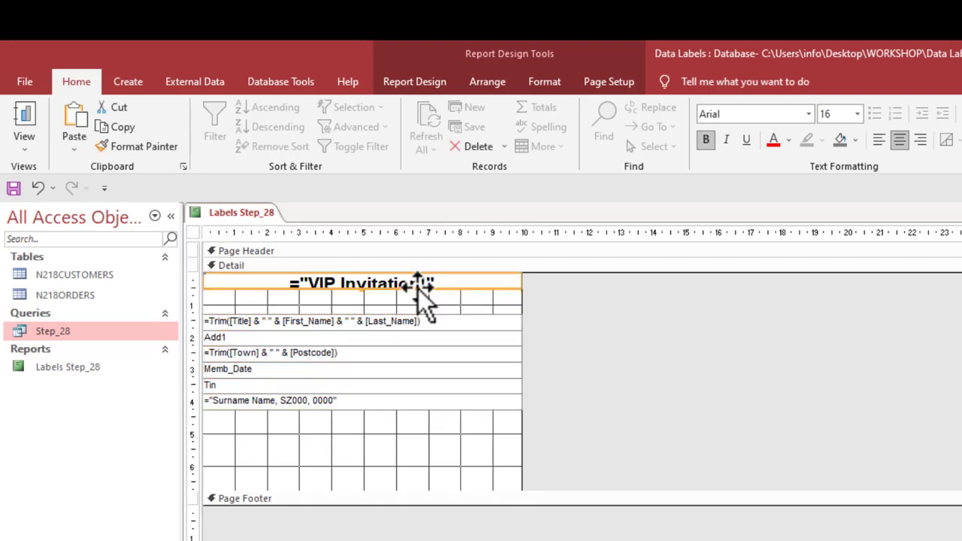
left_click_drag(365, 290, 364, 305)
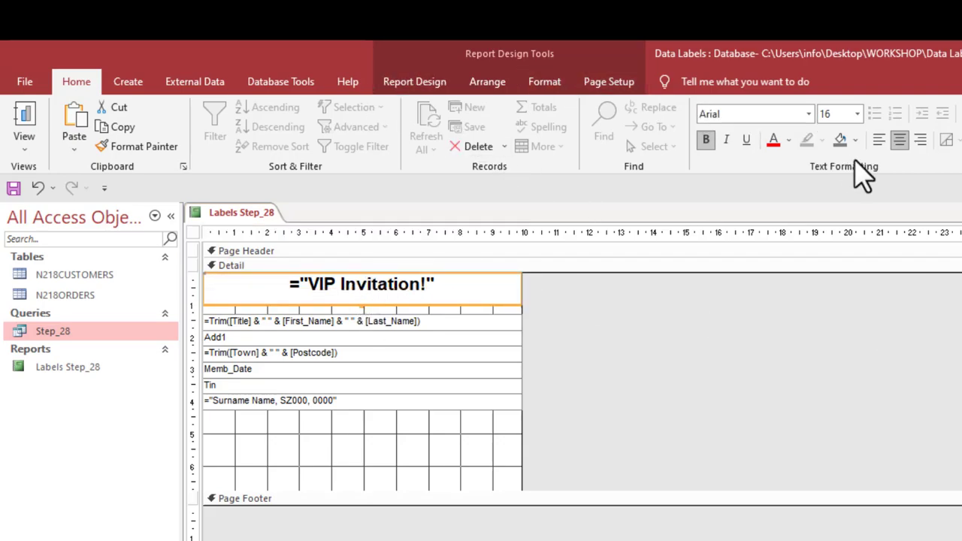
left_click(362, 450)
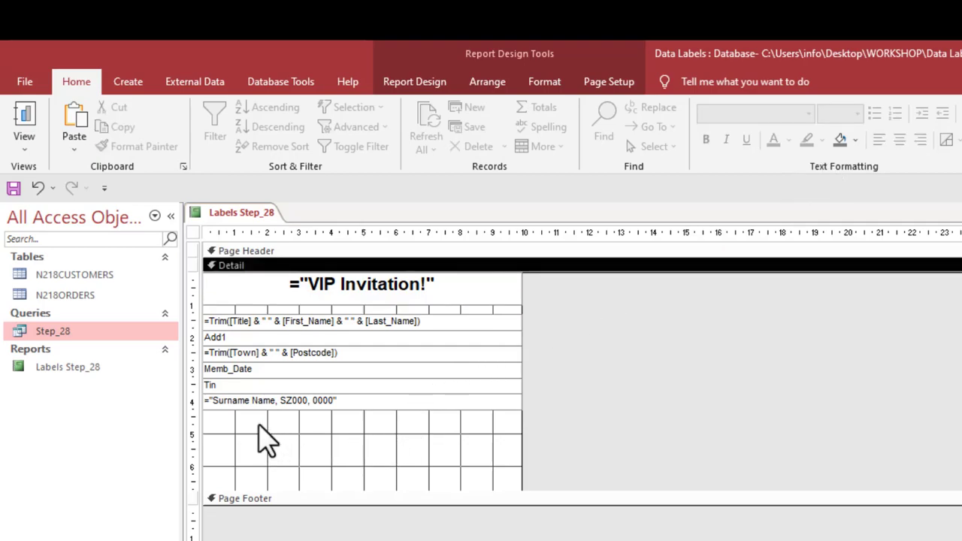
- Open the label report in Print Preview and examine the heading and the spacing of the labels
right_click(24, 138)
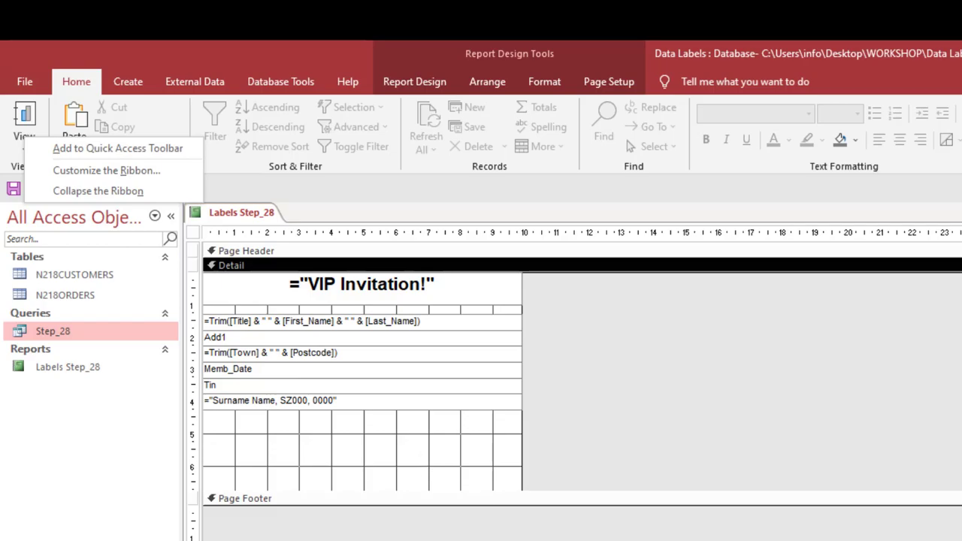
key("Escape")
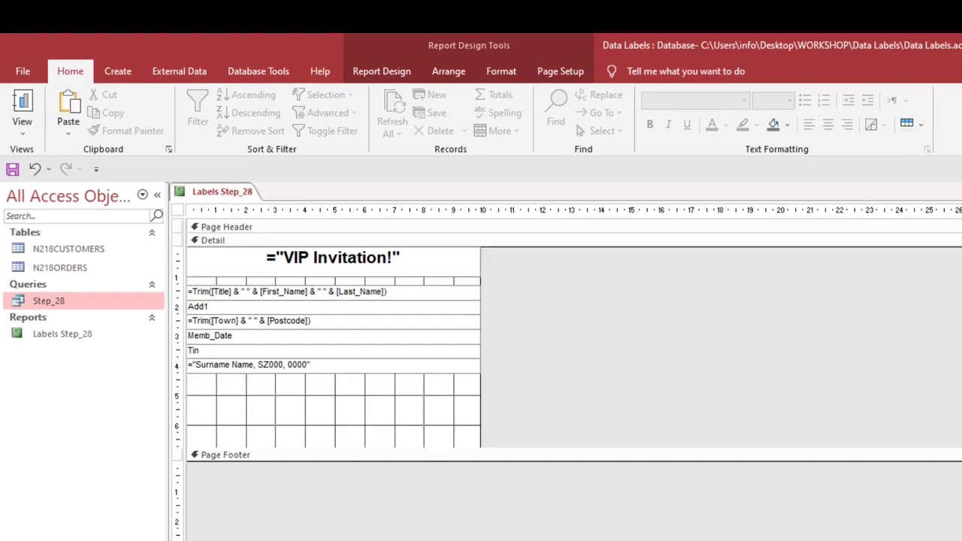
left_click(900, 523)
left_click(461, 323)
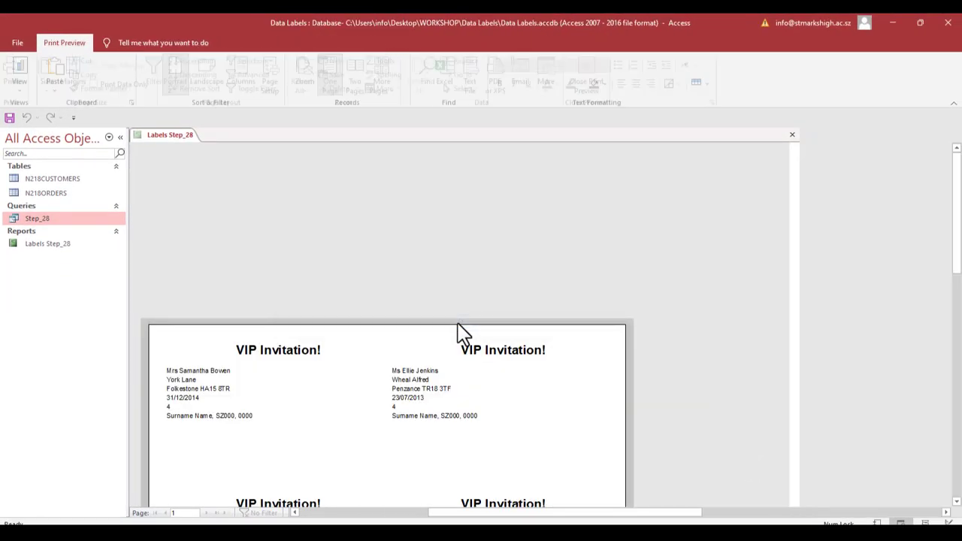
scroll(485, 409, "down", 3)
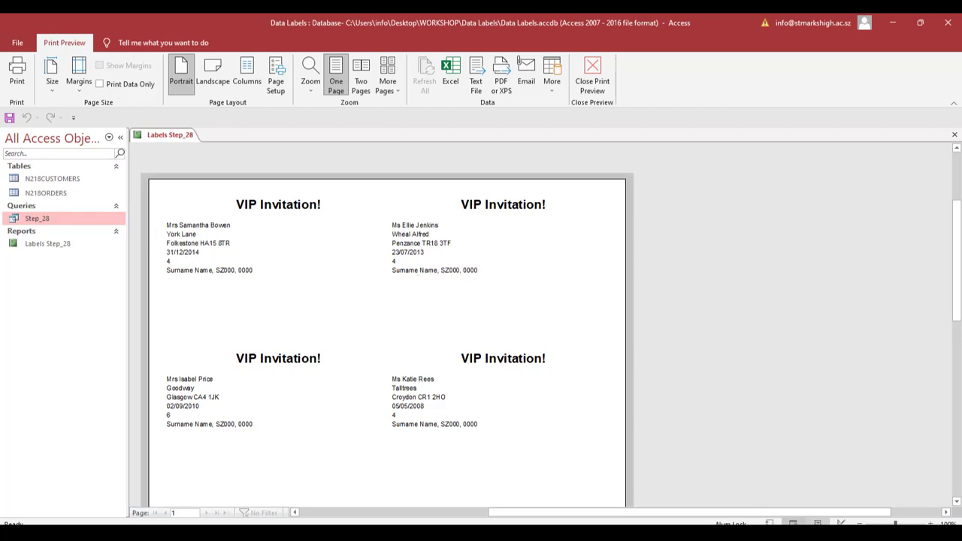
- In Design View, set the six fields below the heading to font size 12 and widen the label area to about 10.2 cm
left_click(841, 523)
left_click_drag(227, 295, 240, 209)
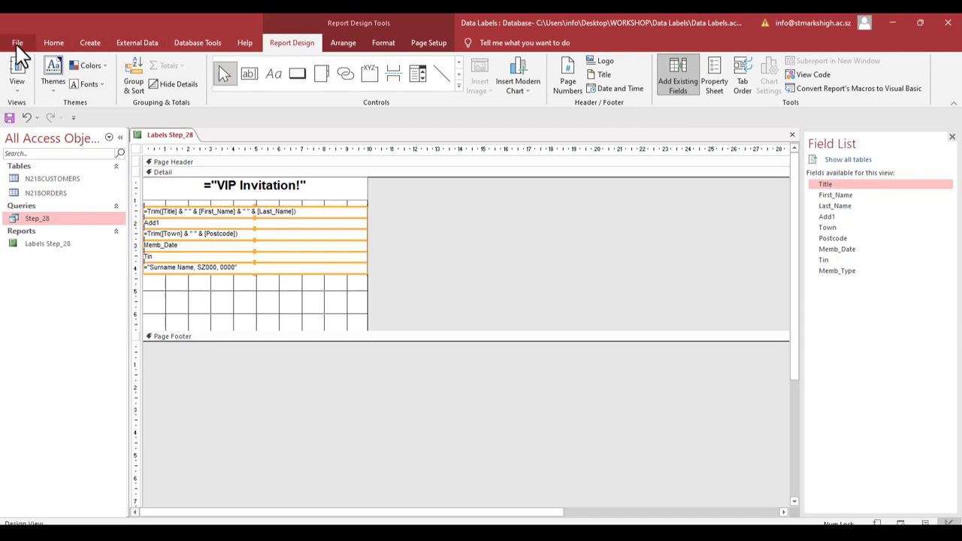
left_click(60, 42)
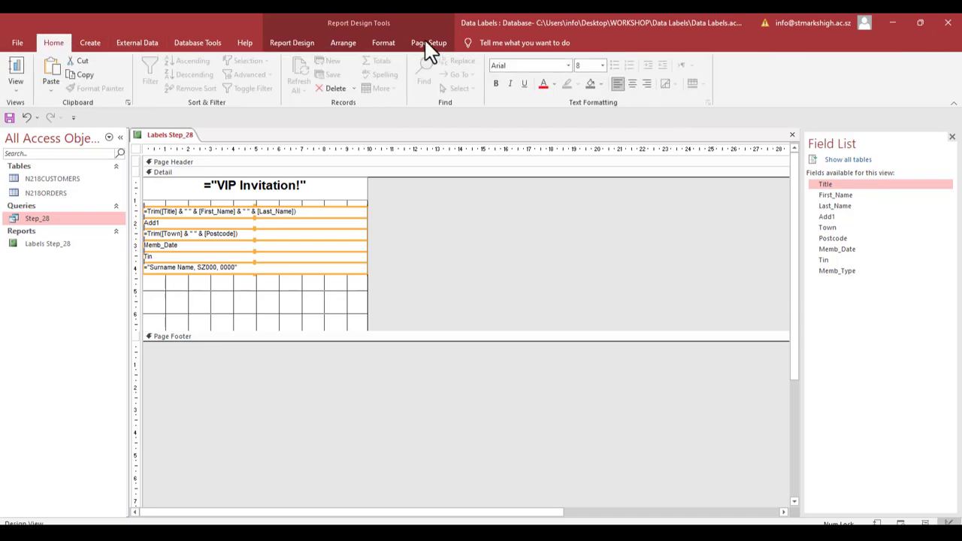
left_click(603, 66)
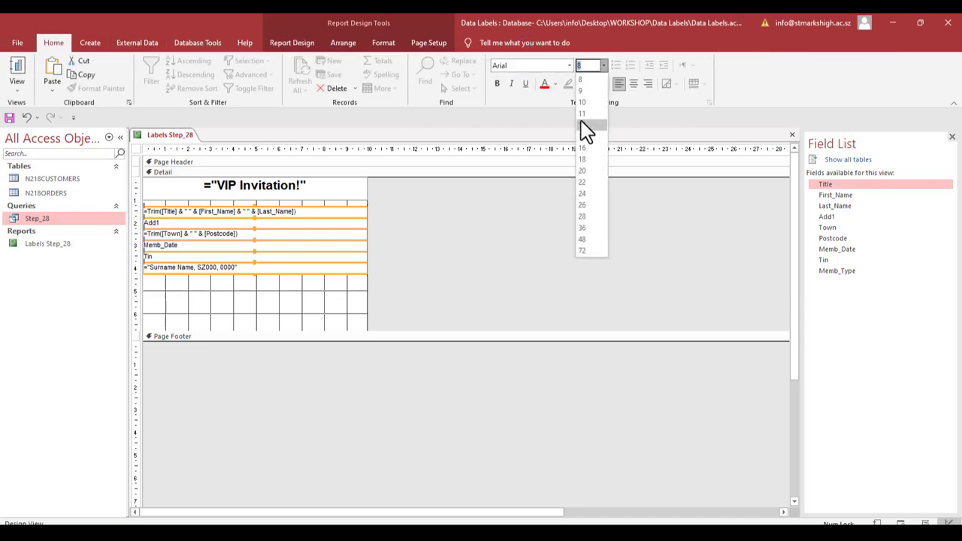
left_click(584, 126)
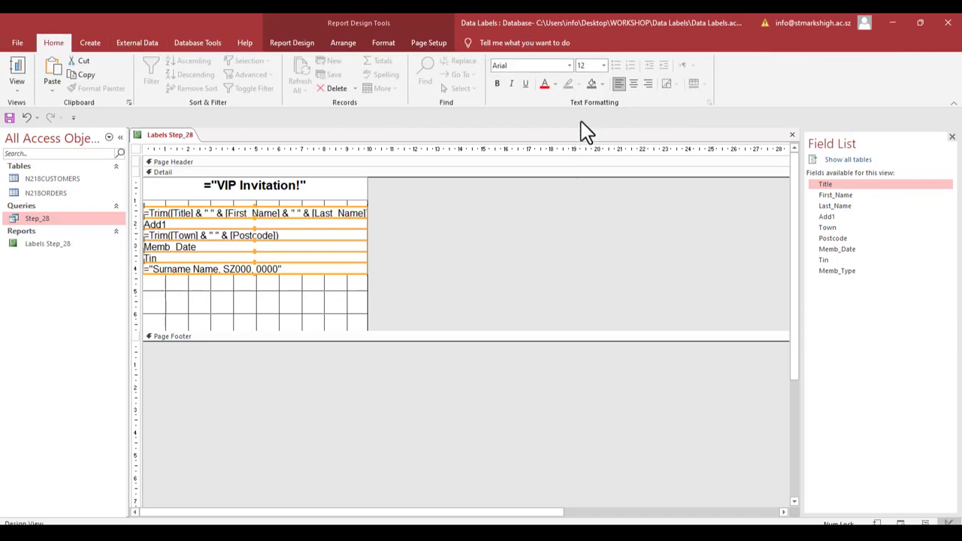
left_click(306, 314)
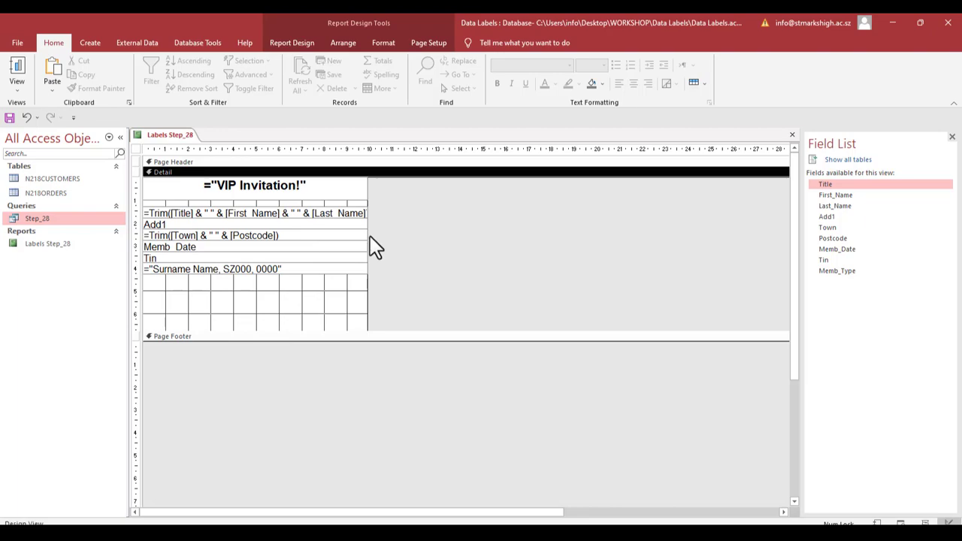
left_click_drag(369, 235, 374, 236)
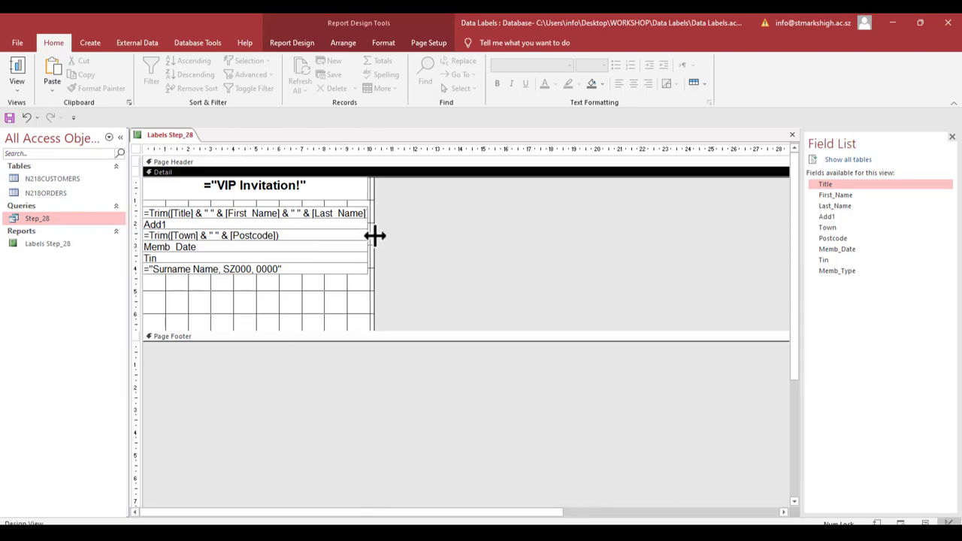
- Show the labels in Report View and check the text size and content down to the last record
left_click(16, 72)
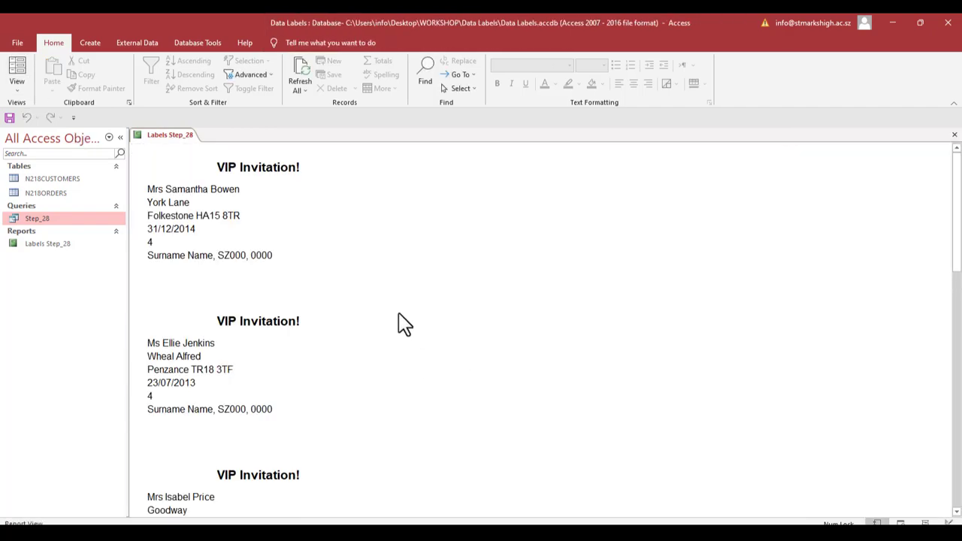
scroll(399, 314, "down", 1)
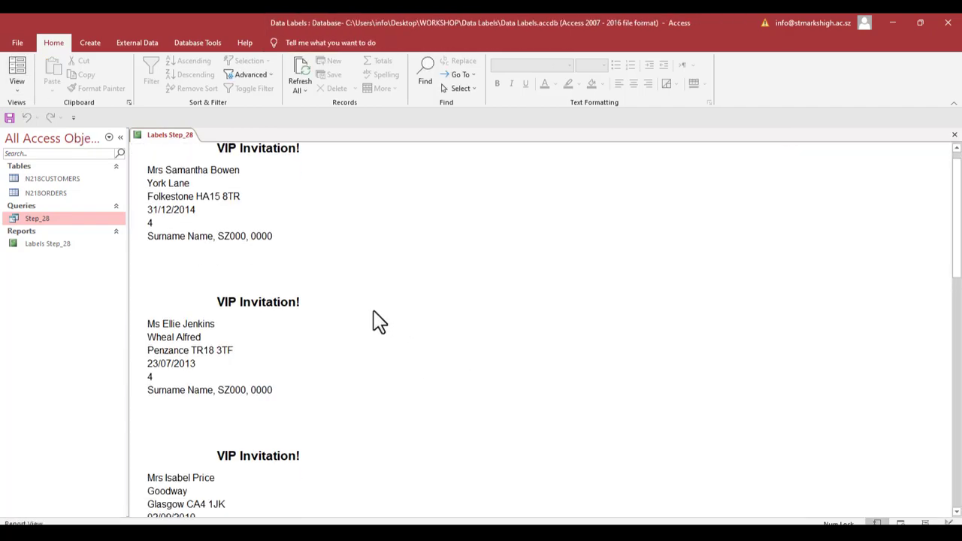
scroll(244, 296, "down", 8)
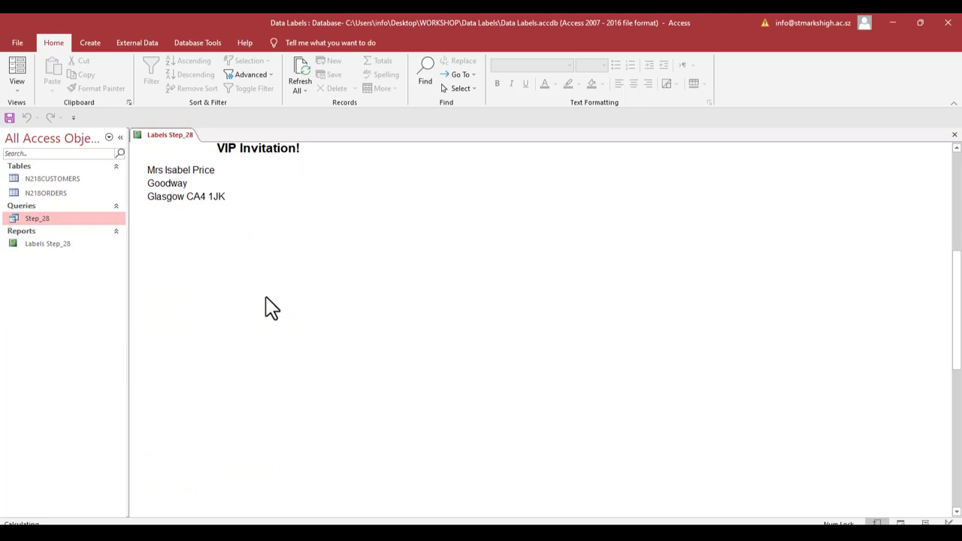
scroll(268, 297, "down", 7)
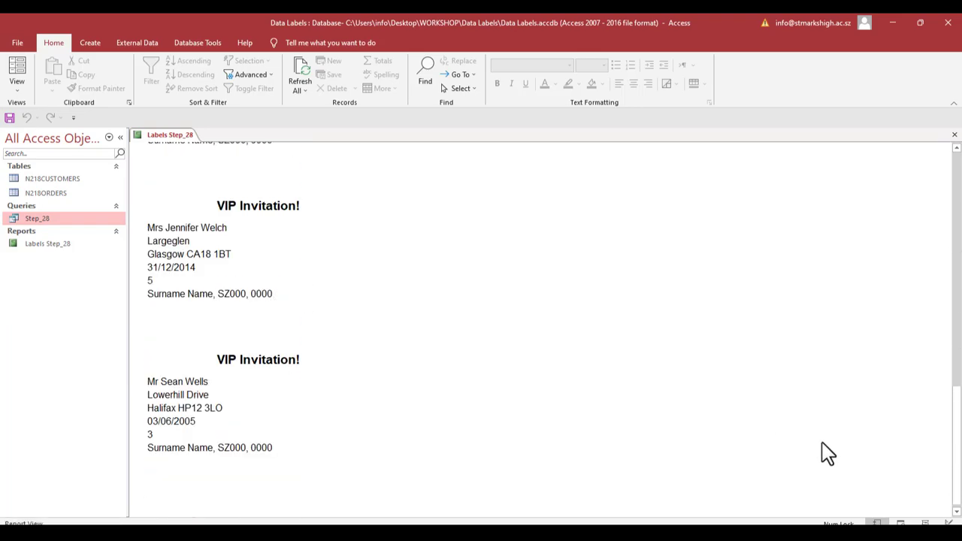
- Examine the labels in Print Preview, including the whole page at once, and return the report to Design View
left_click(900, 523)
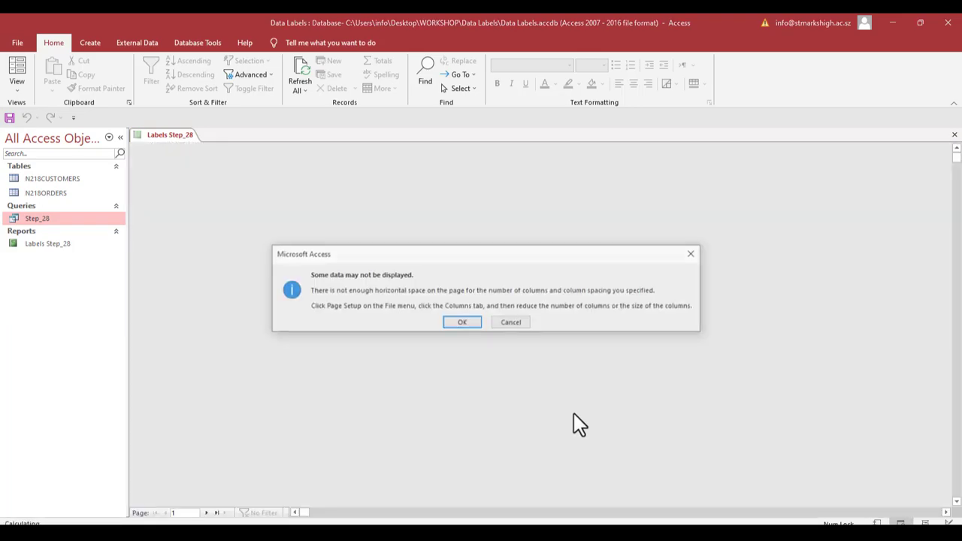
left_click(459, 323)
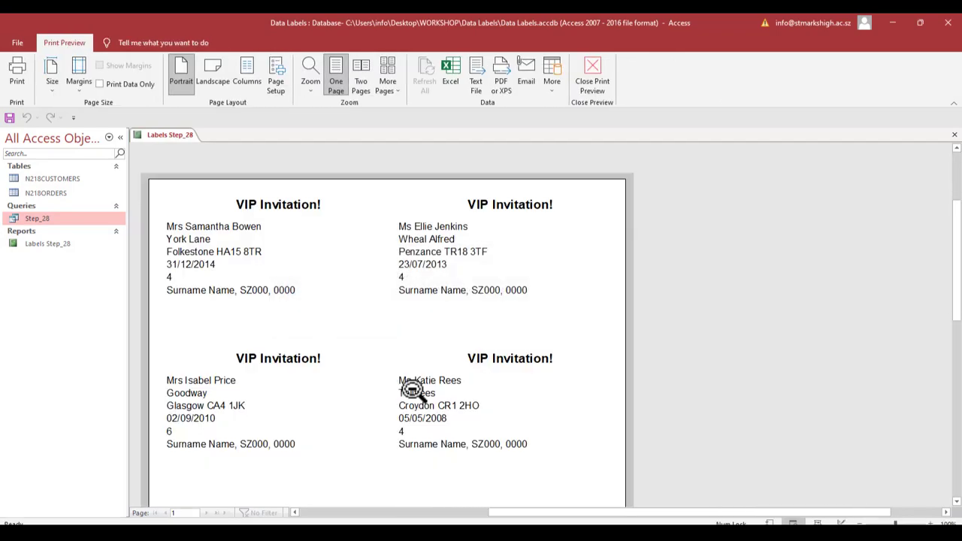
scroll(408, 387, "down", 6)
scroll(412, 389, "down", 4)
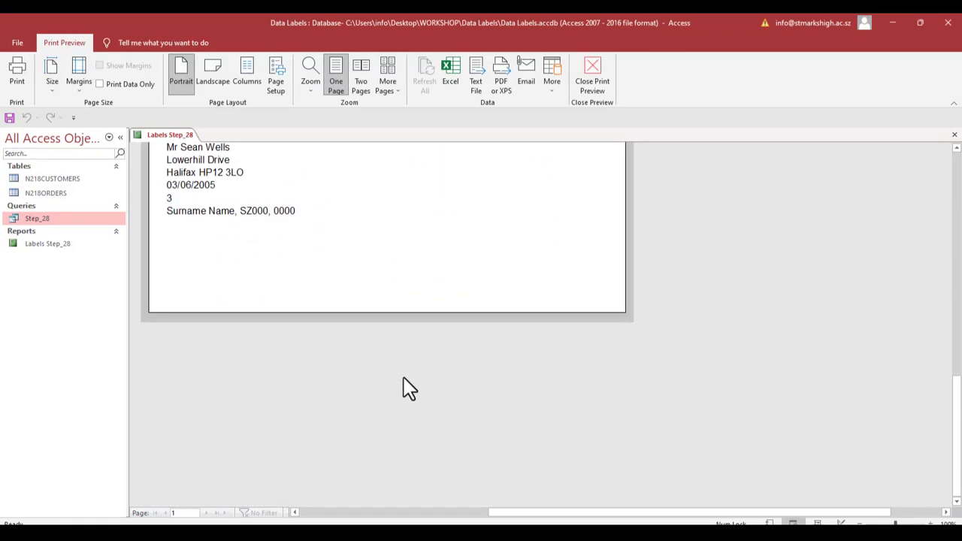
scroll(403, 386, "up", 5)
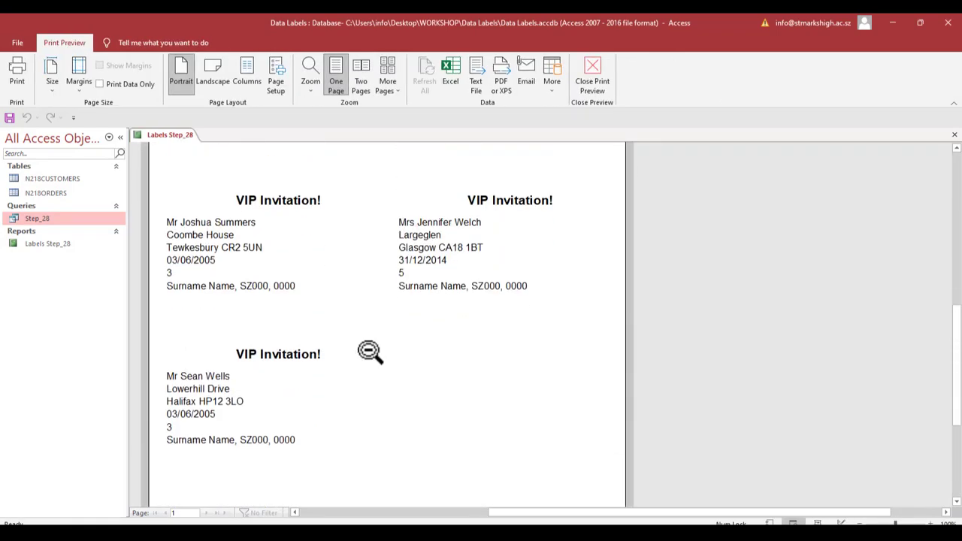
left_click(267, 332)
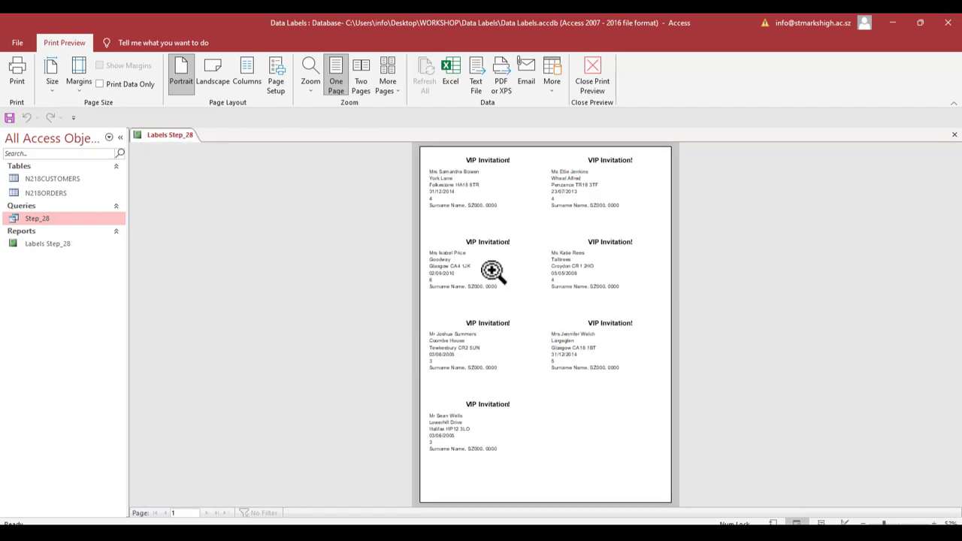
right_click(171, 137)
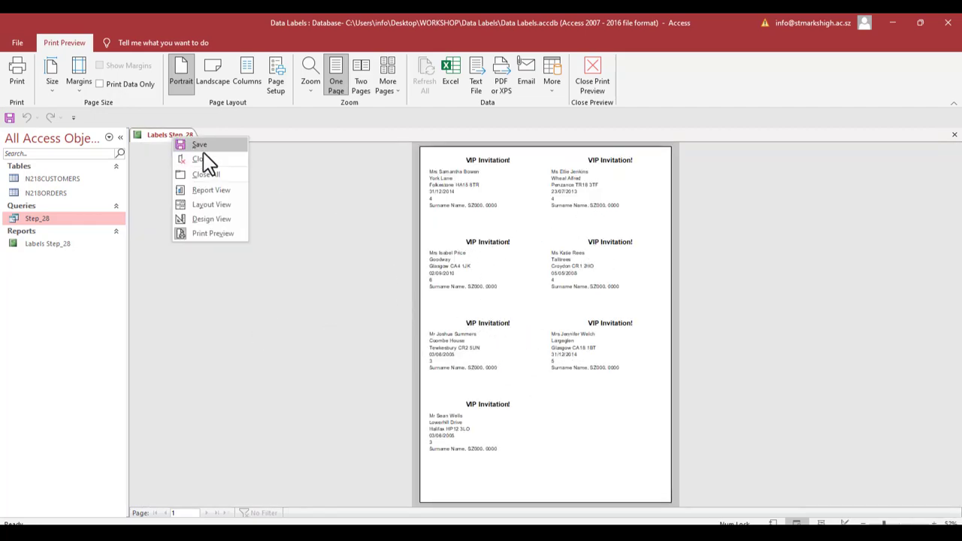
left_click(212, 218)
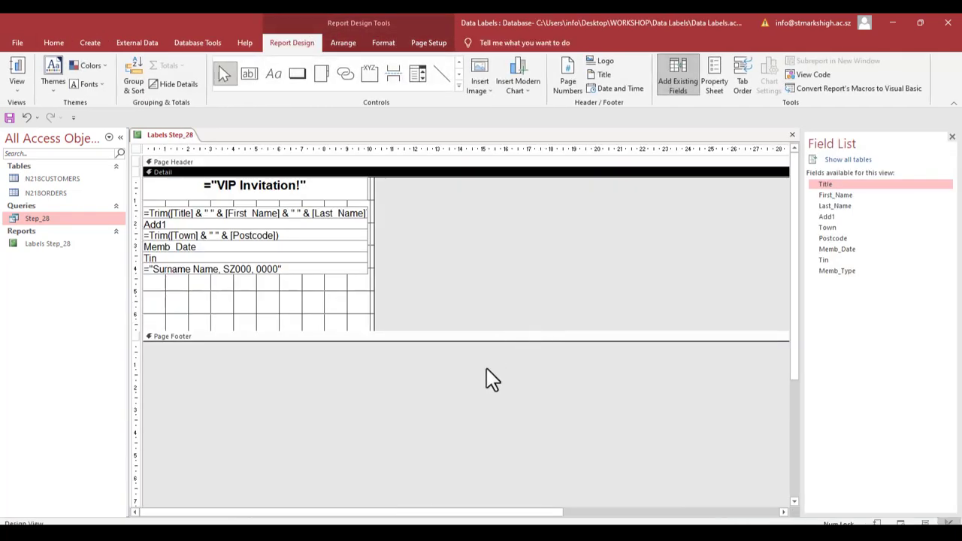
- Shorten the label's Detail section to about 5.2 cm high and display the report in Report View and Print Preview
left_click_drag(205, 329, 225, 293)
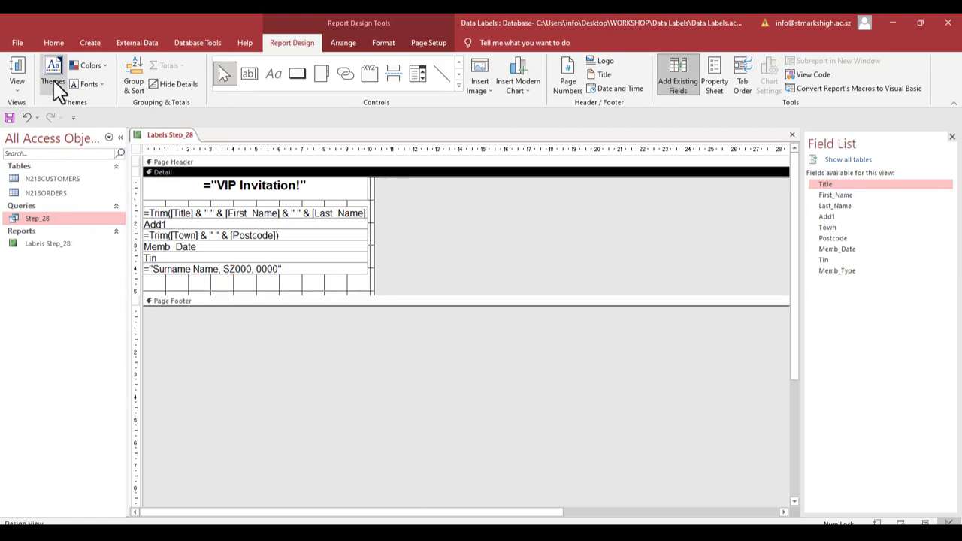
left_click(17, 75)
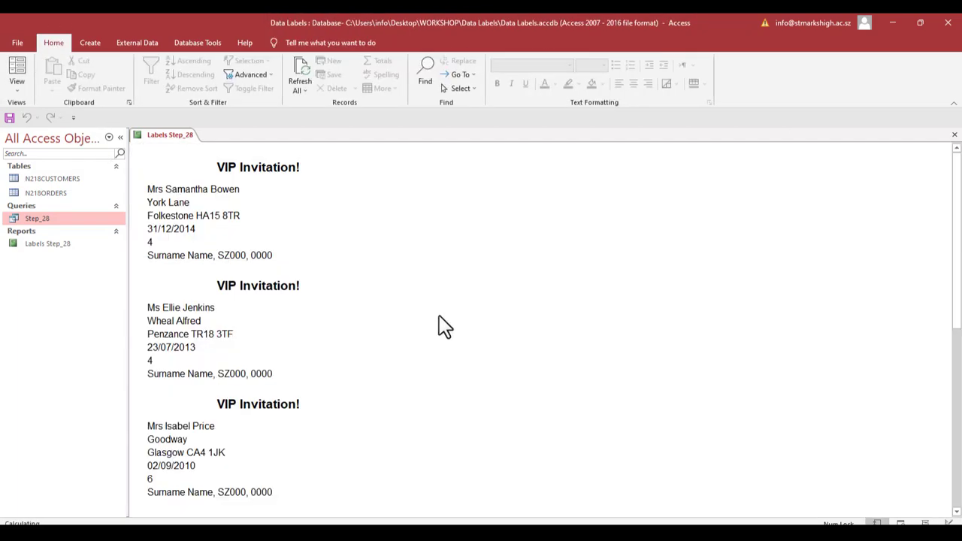
left_click(902, 524)
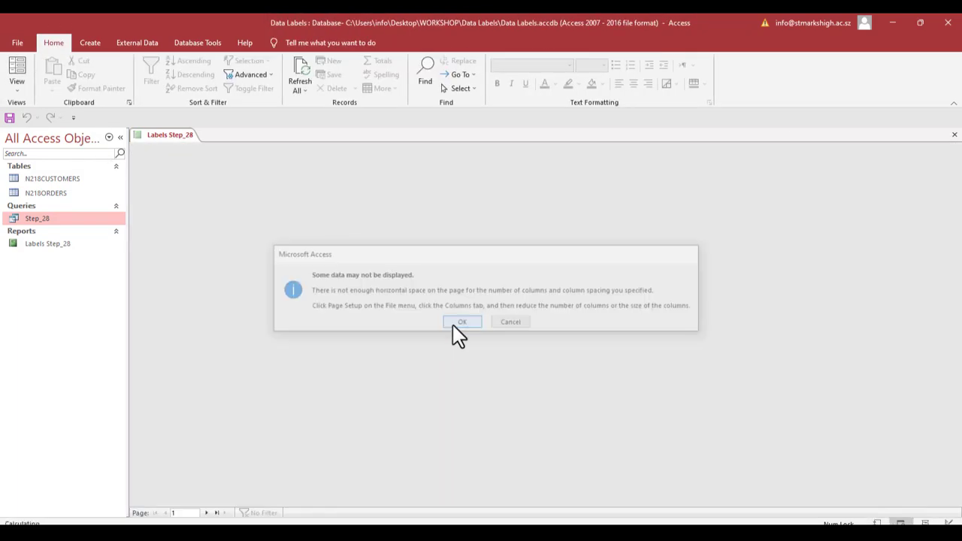
left_click(455, 323)
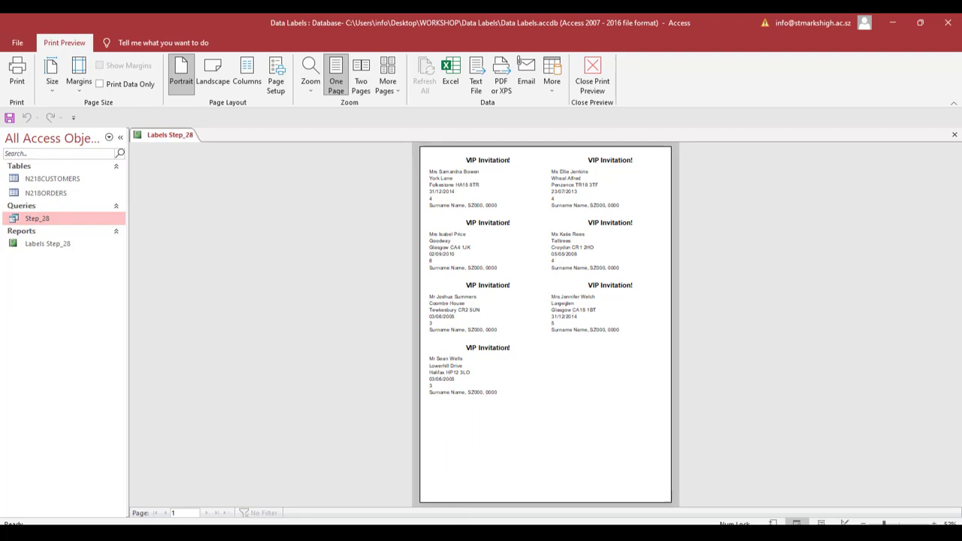
- Switch to the exam paper PDF in Firefox, reread question 28's record and label layout requirements, and return to the Access preview
left_click(360, 534)
scroll(423, 390, "down", 3)
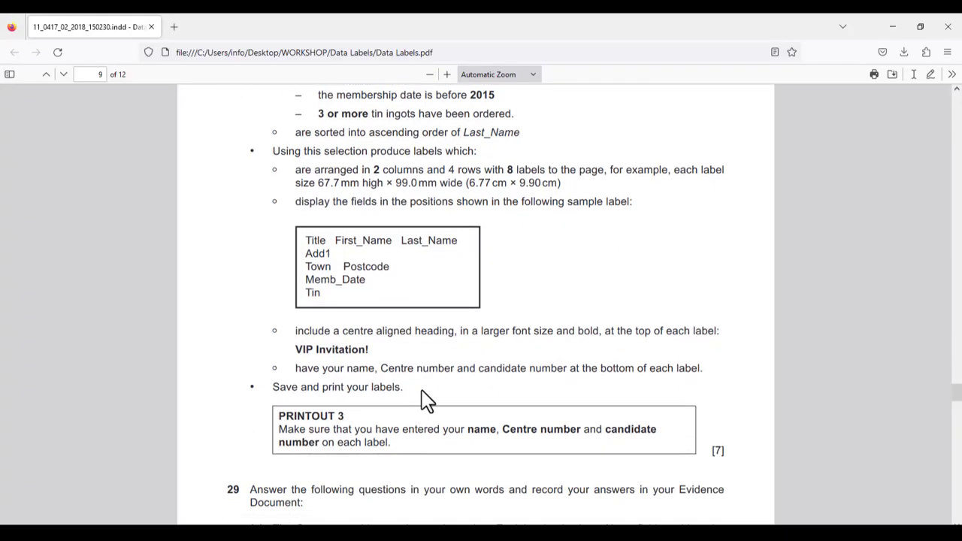
scroll(422, 387, "up", 6)
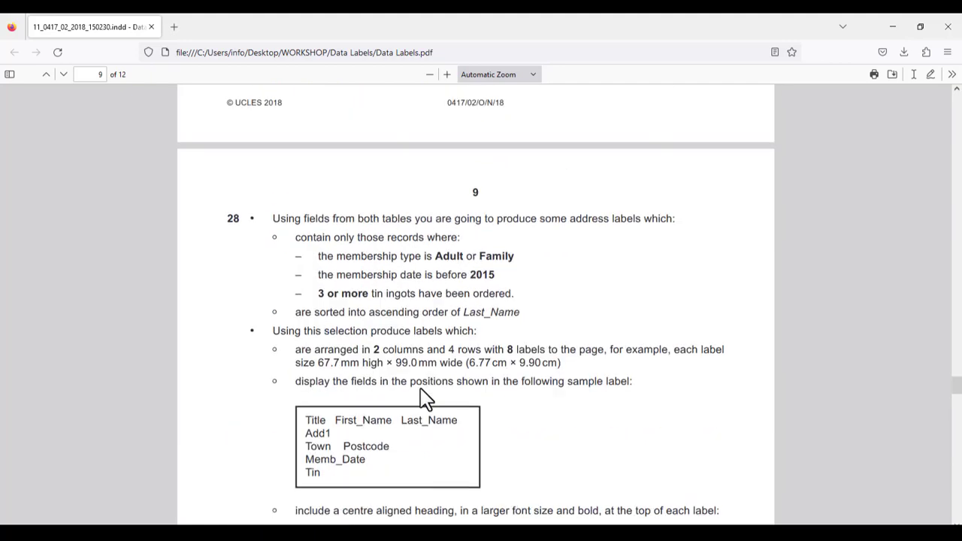
scroll(422, 388, "down", 3)
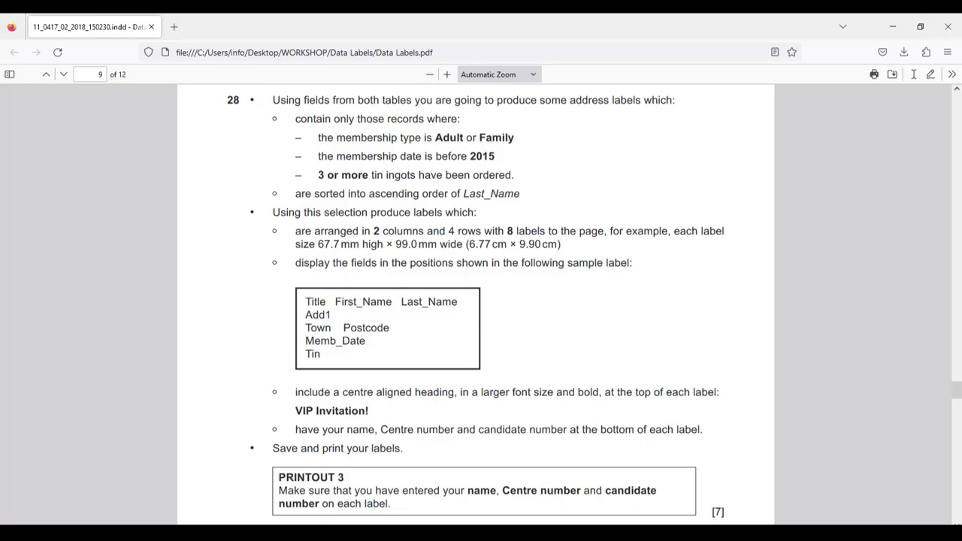
key("alt+Tab")
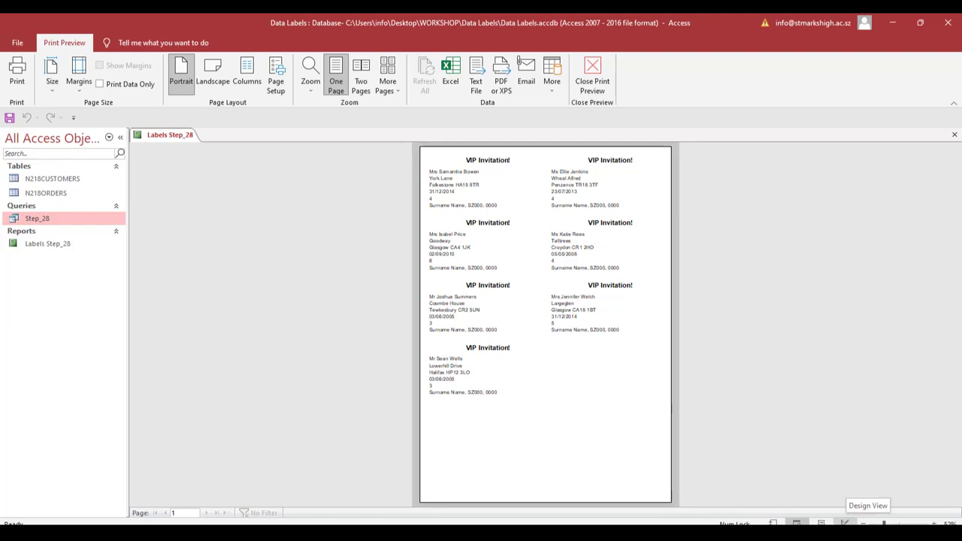
right_click(845, 523)
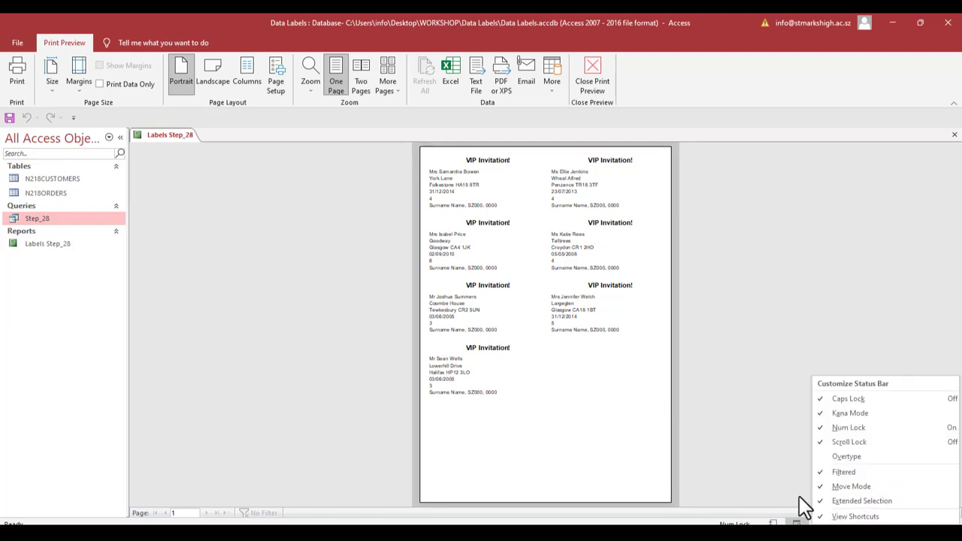